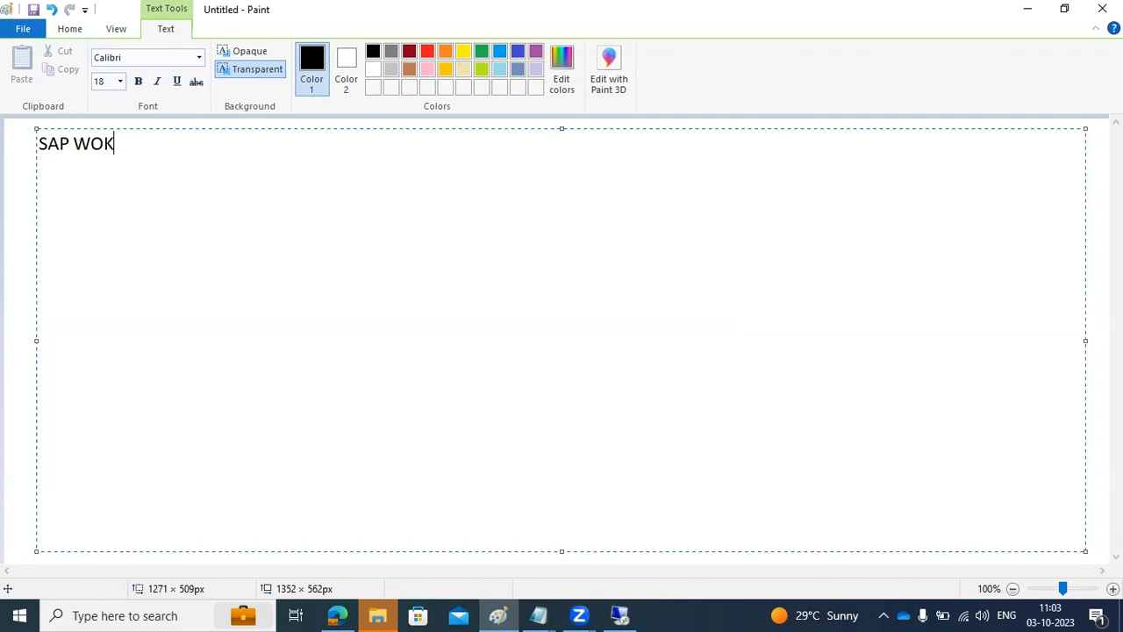
pyautogui.write('RKPROCESS ADM')
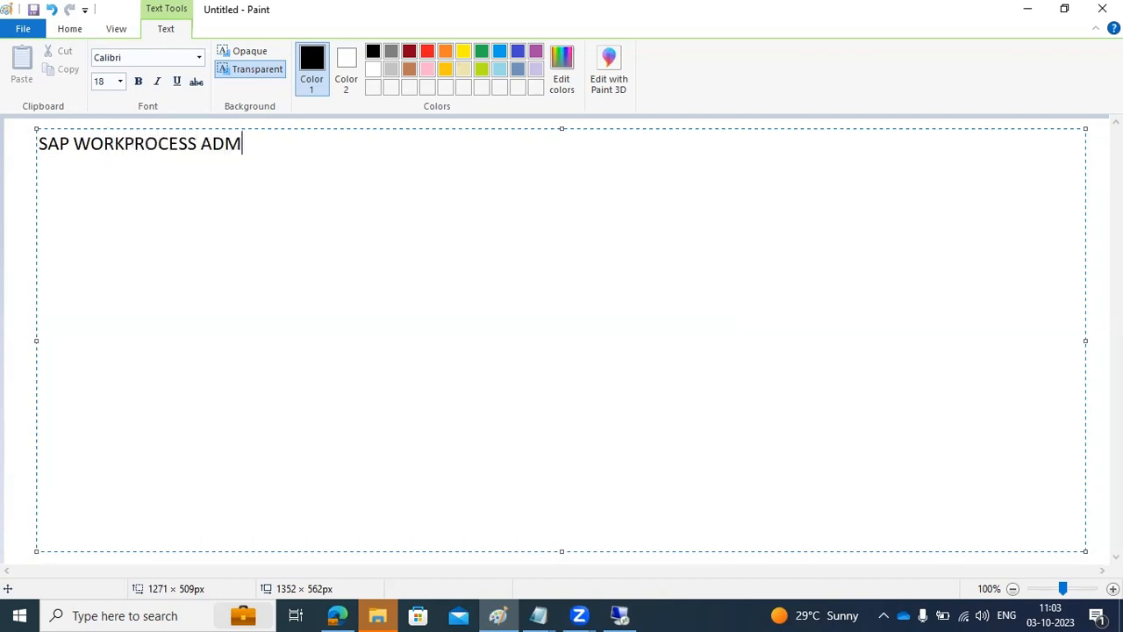
pyautogui.write('INISTRAT')
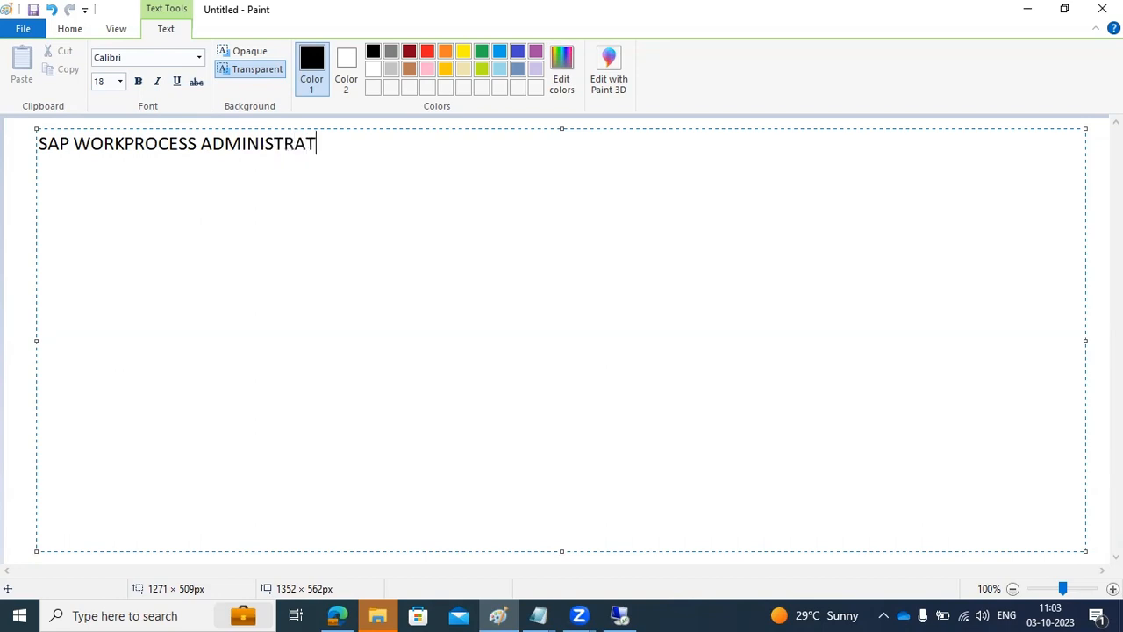
pyautogui.write('ION:')
pyautogui.press('Return')
pyautogui.write('=================================')
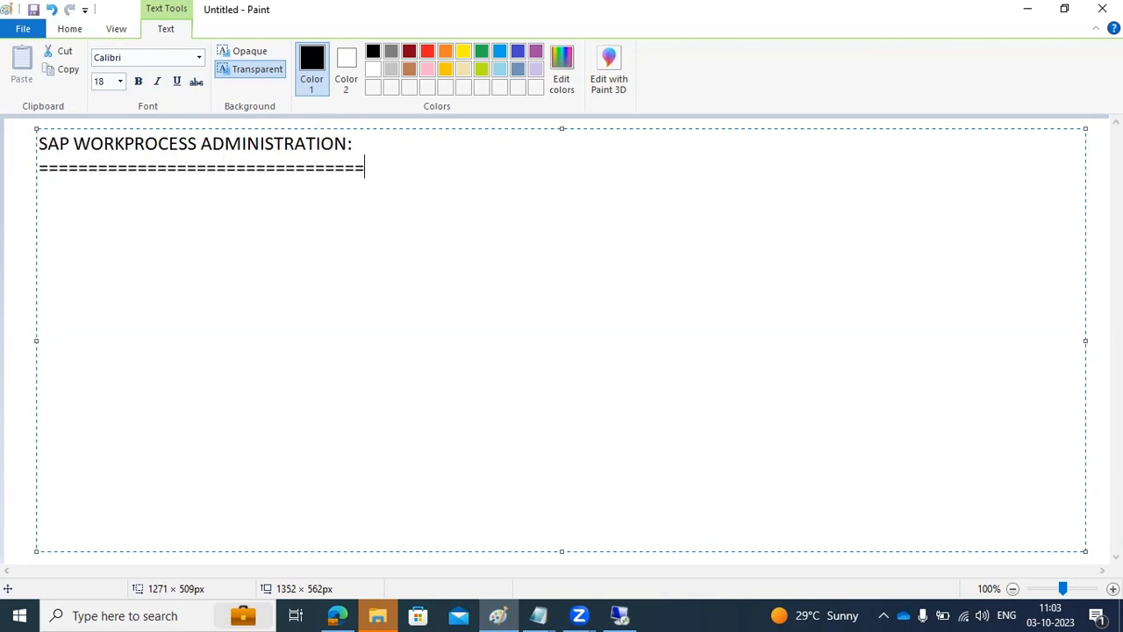
pyautogui.press('Return')
# Replace all text in the text box with the heading "CLIENT ADMINISTRATION:" and a line of equals signs beneath it
pyautogui.hotkey('ctrl', 'a')
pyautogui.press('Delete')
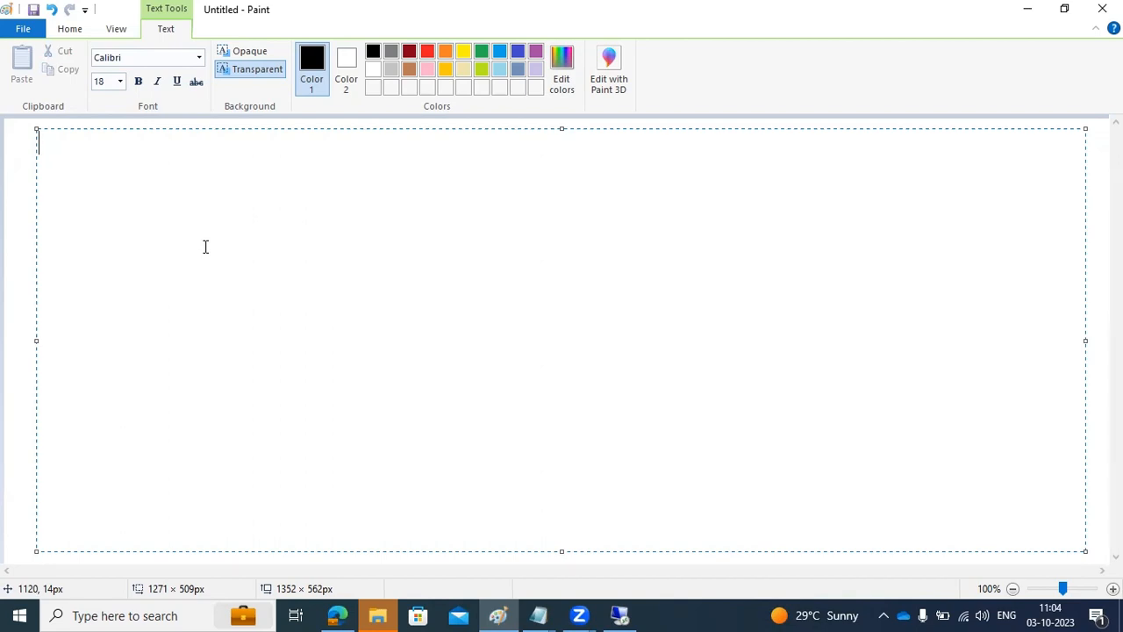
pyautogui.write('CLIENT ADMINISTRATION:')
pyautogui.press('Return')
pyautogui.write('====================')
pyautogui.press('Return')
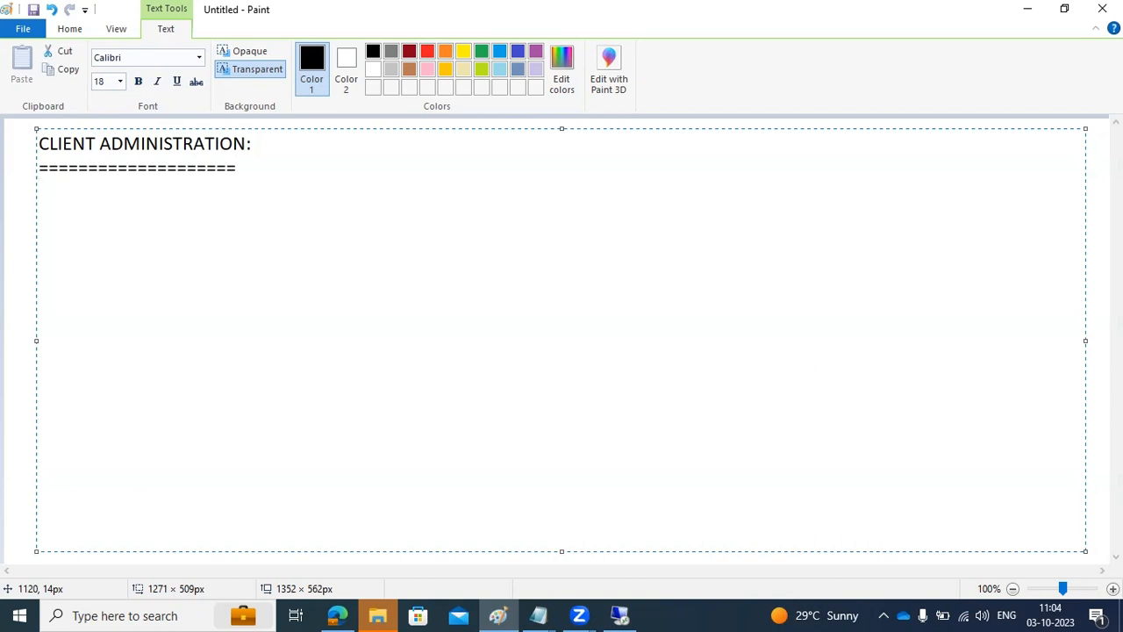
# Add the lines "000" and "001 -master clients which", followed by a row of equals signs ending in "000-999"
pyautogui.write('000')
pyautogui.press('Return')
pyautogui.write('001 -master ')
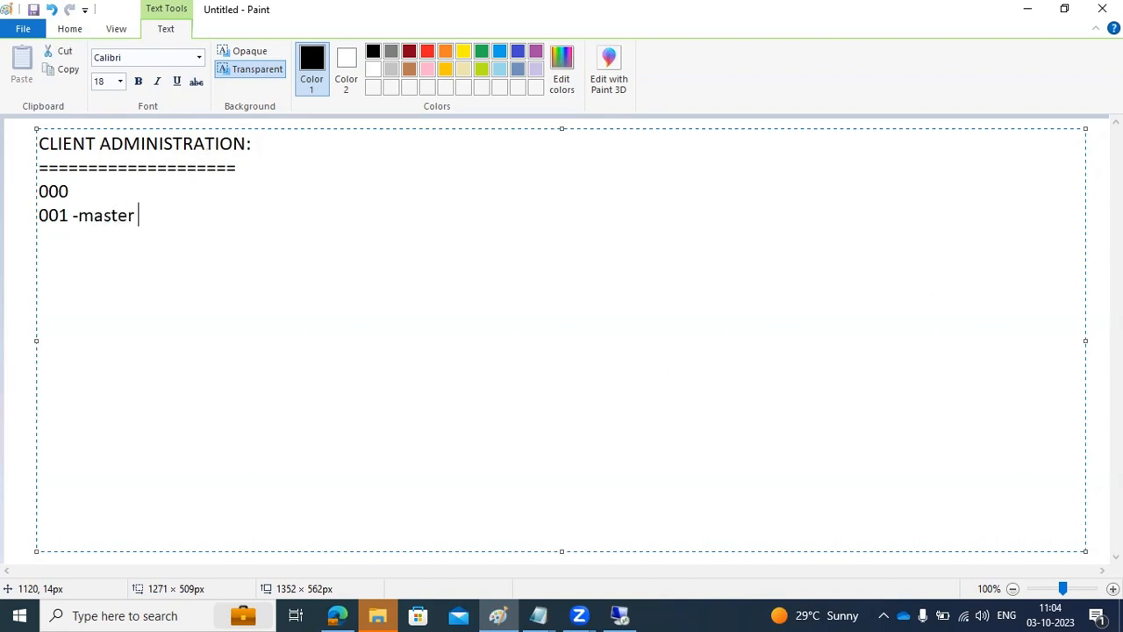
pyautogui.write('clients which')
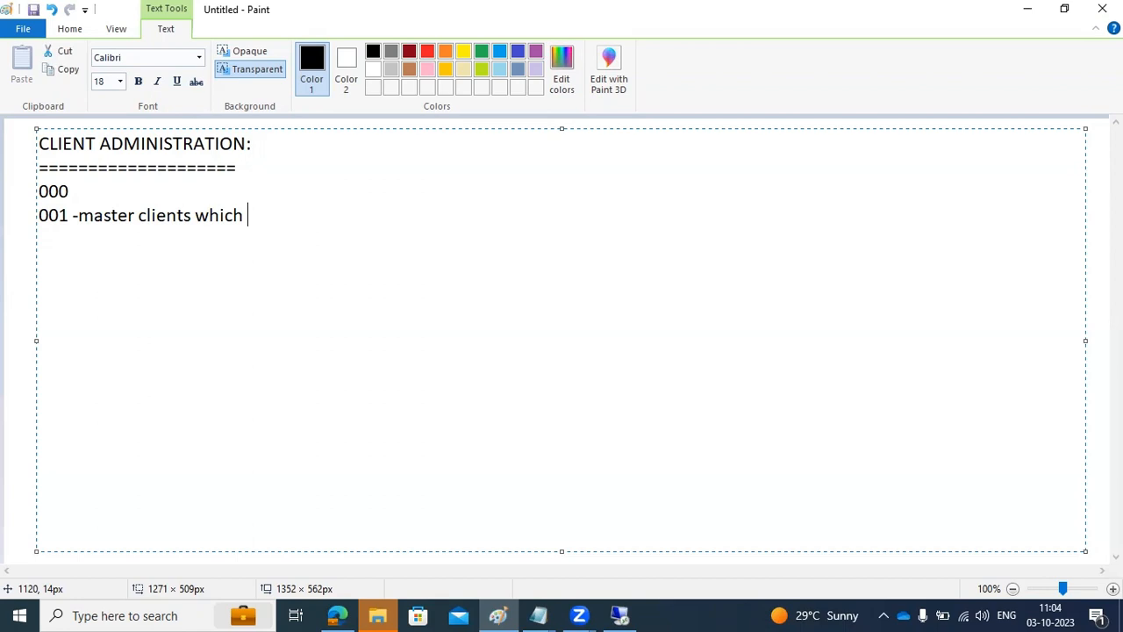
pyautogui.press('Return')
pyautogui.write('==========================')
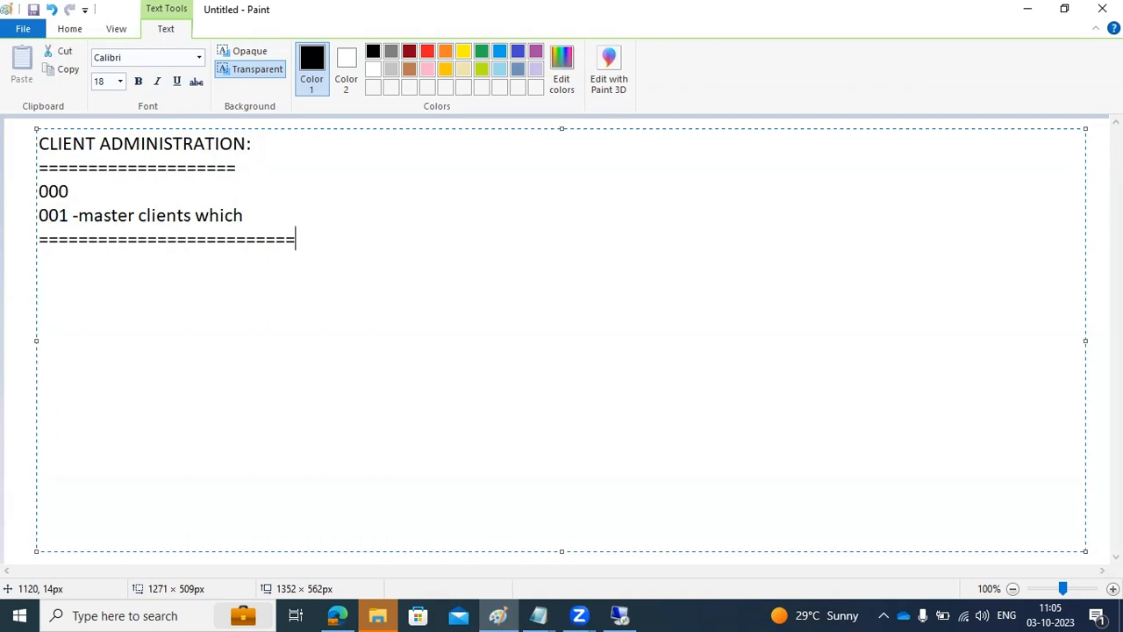
pyautogui.write('000-999')
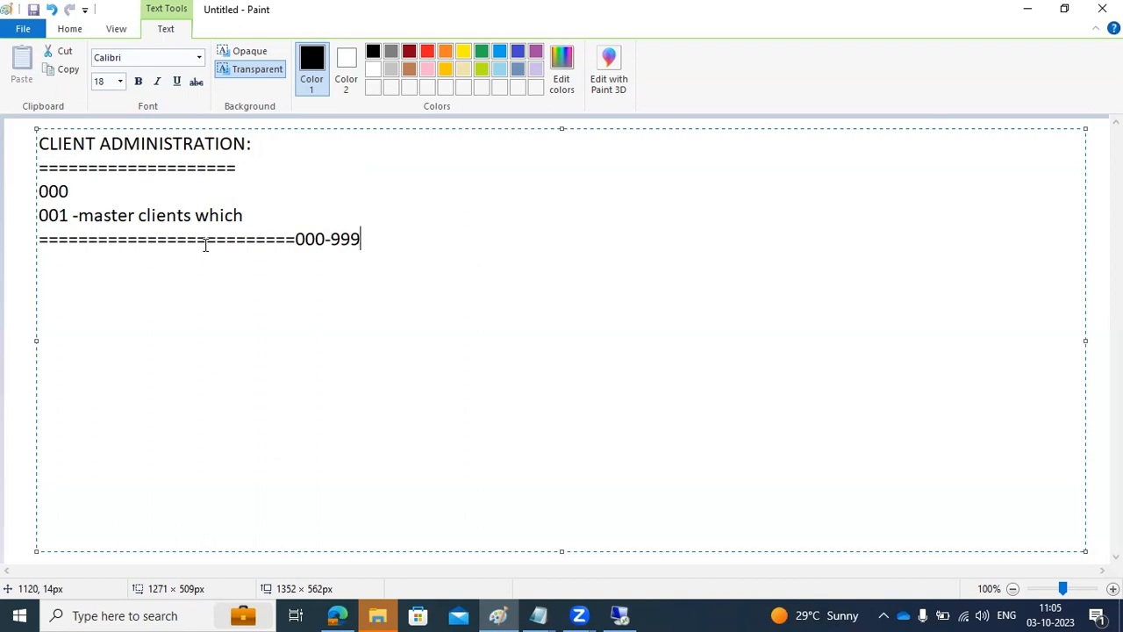
# Add the lines "000" and "001 -already" below the 000-999 range, followed by a dashed separator line
pyautogui.press('Return')
pyautogui.write('000')
pyautogui.press('Return')
pyautogui.write('001 -a')
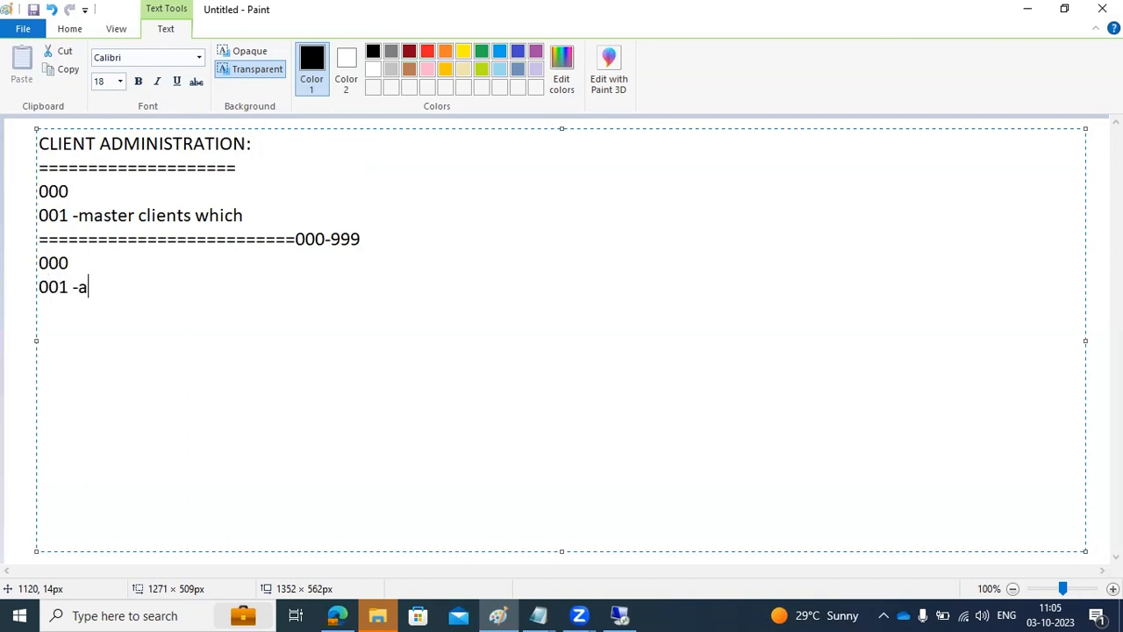
pyautogui.write('lready')
pyautogui.press('Return')
pyautogui.write('-----------------')
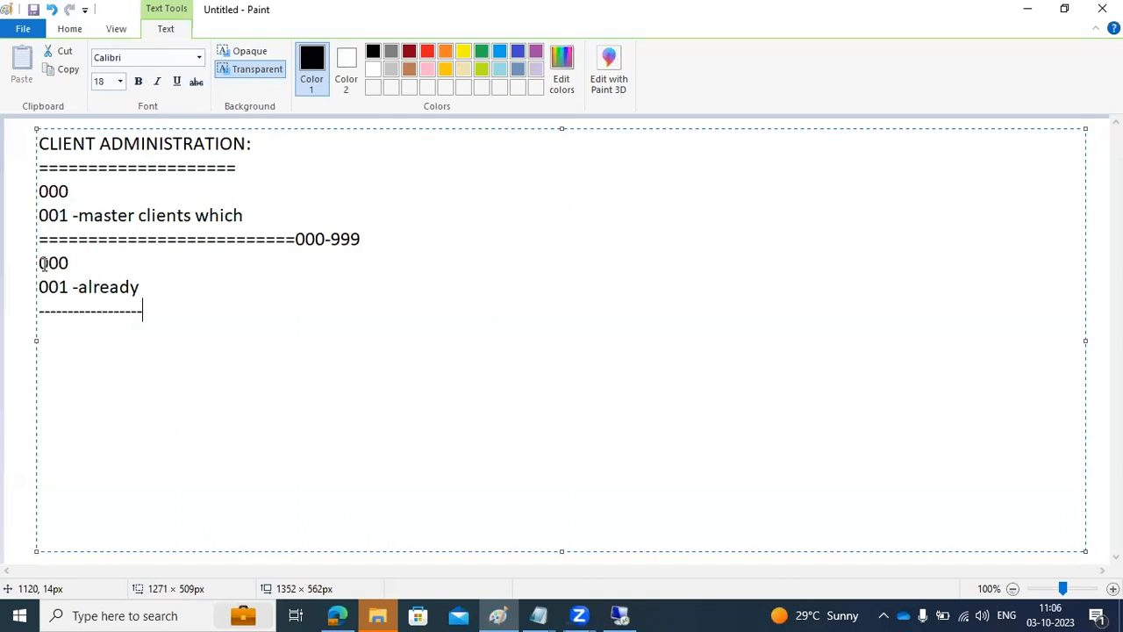
pyautogui.moveTo(39, 264); pyautogui.dragTo(140, 287)
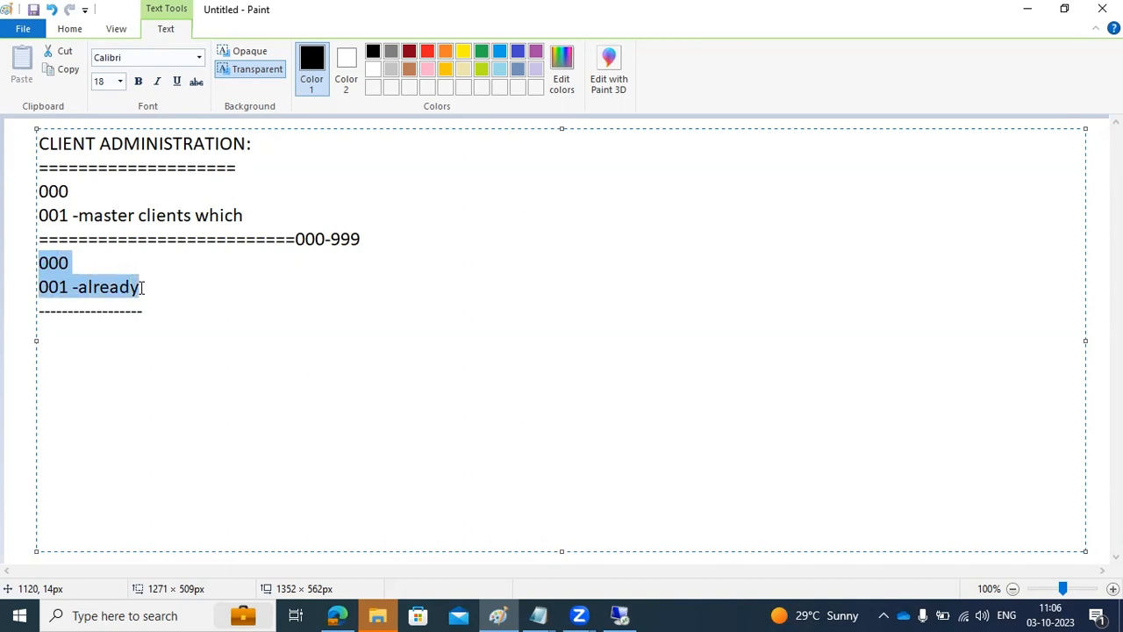
pyautogui.click(167, 318)
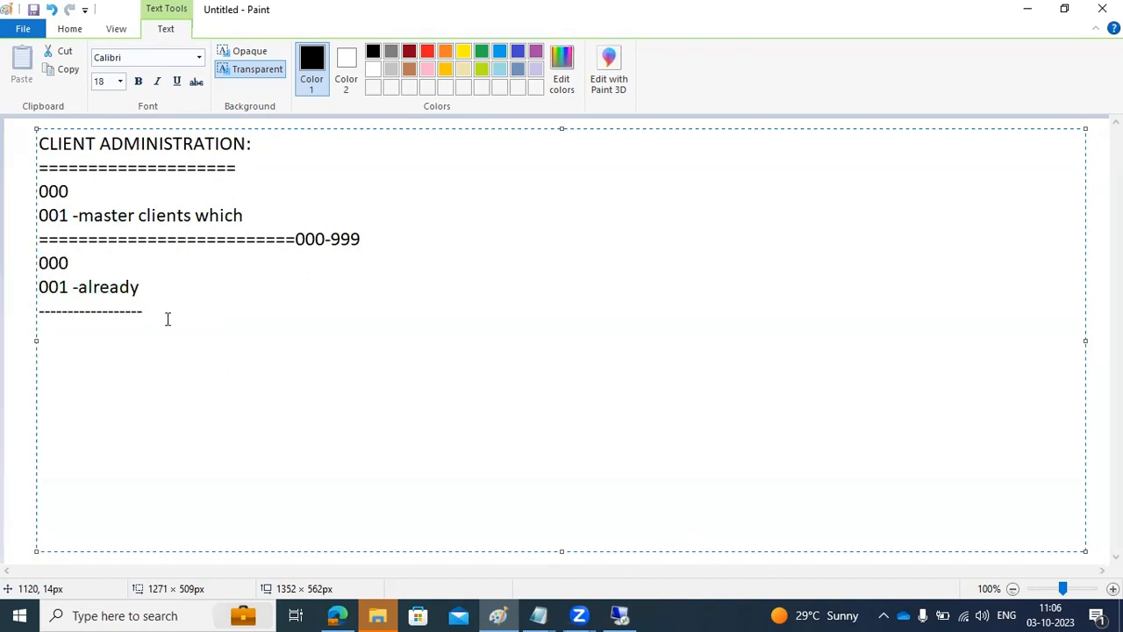
pyautogui.moveTo(143, 312); pyautogui.dragTo(67, 267)
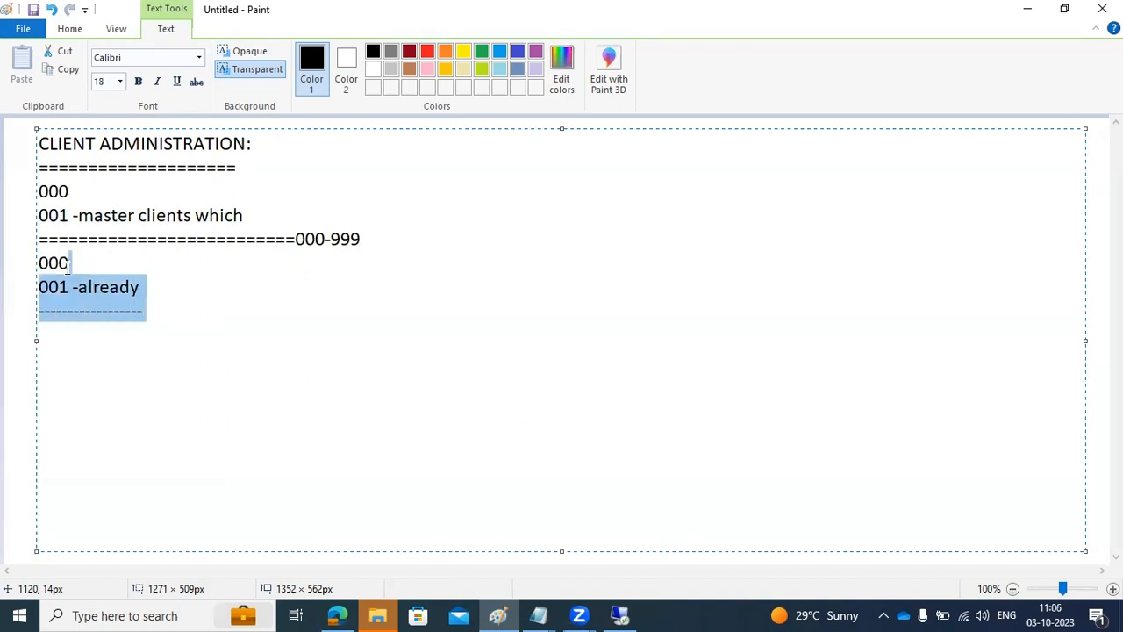
# Add the subheading "NEW client creation :" below the dashed line and underline it with a row of equals signs
pyautogui.click(155, 314)
pyautogui.press('Return')
pyautogui.write('NEW cli')
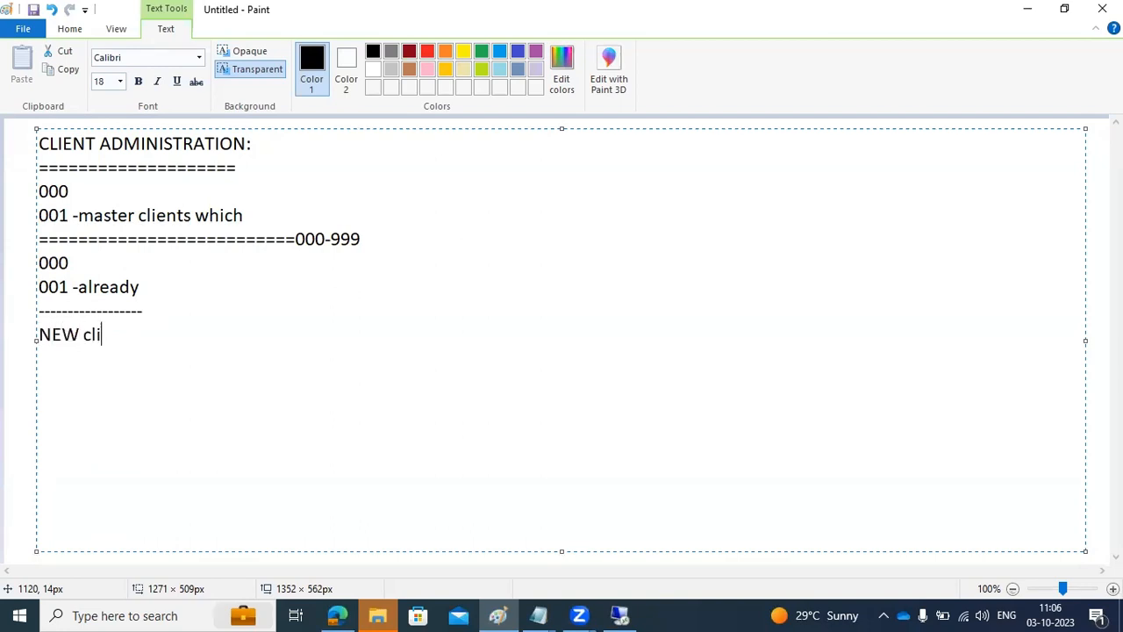
pyautogui.write('ent creation :')
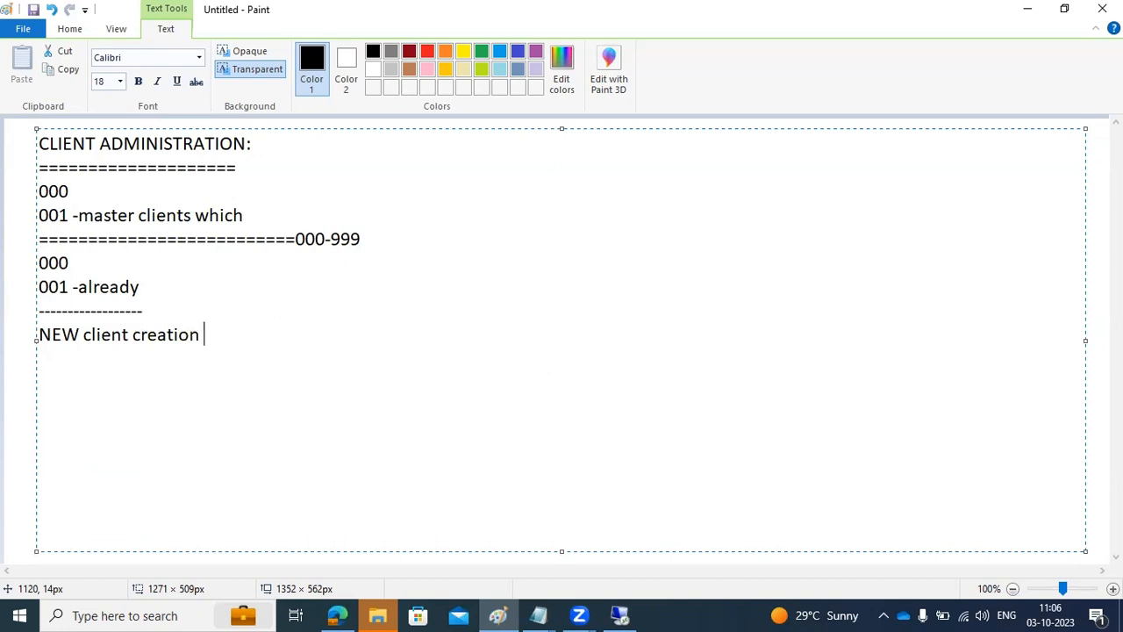
pyautogui.press('Return')
pyautogui.write('=================')
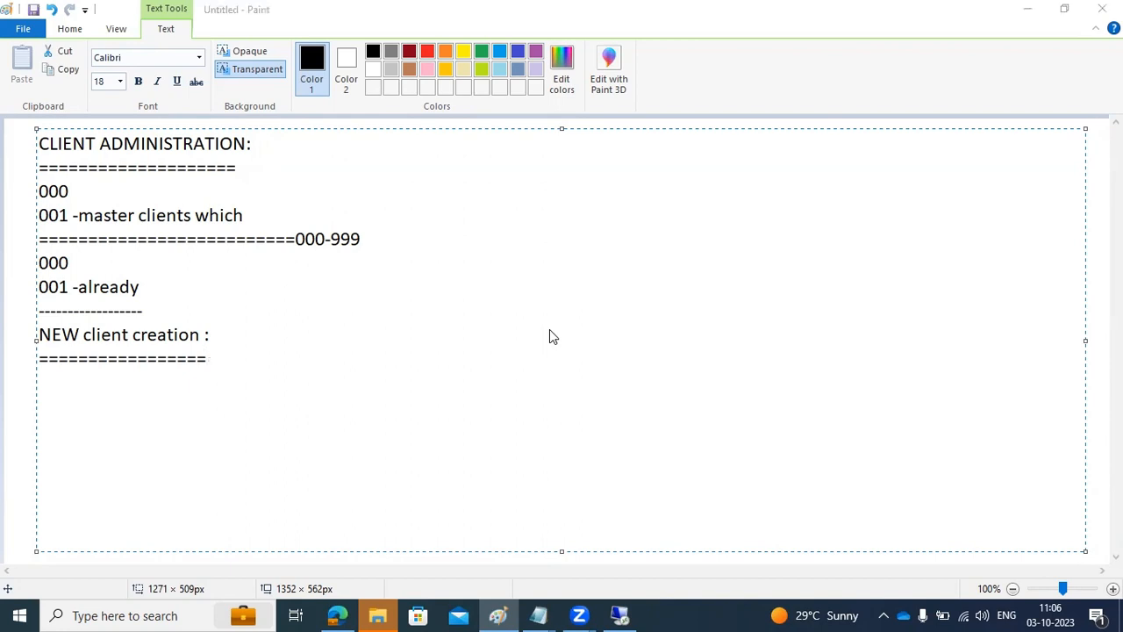
# Switch to the remote desktop session and open the logon screen of the ECC production system from SAP Logon
pyautogui.click(303, 349)
pyautogui.click(623, 614)
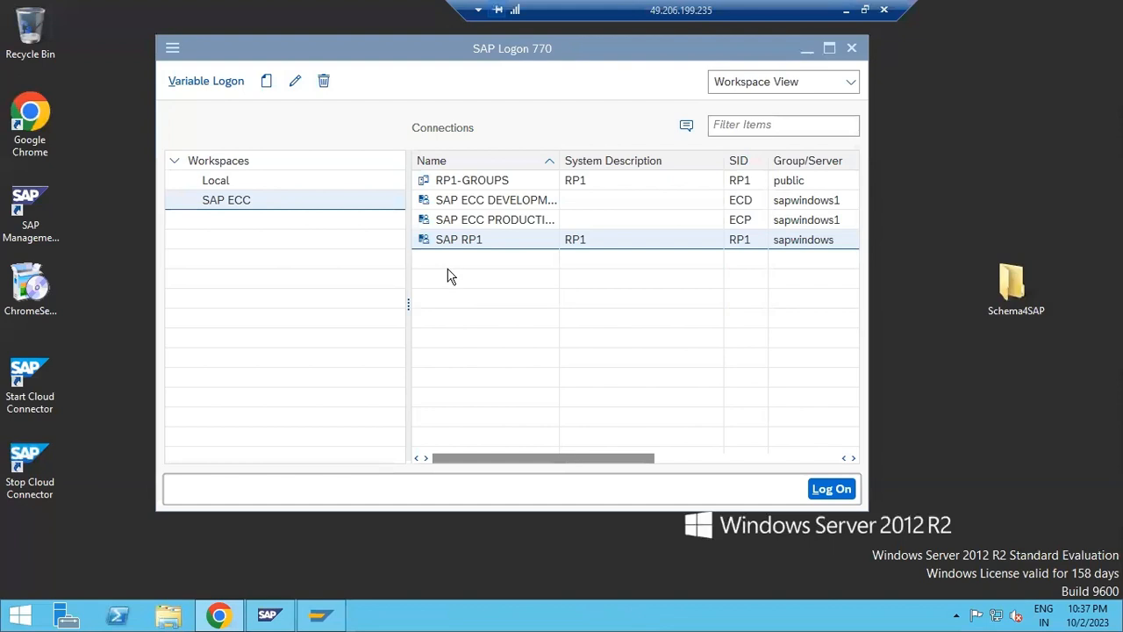
pyautogui.doubleClick(474, 246)
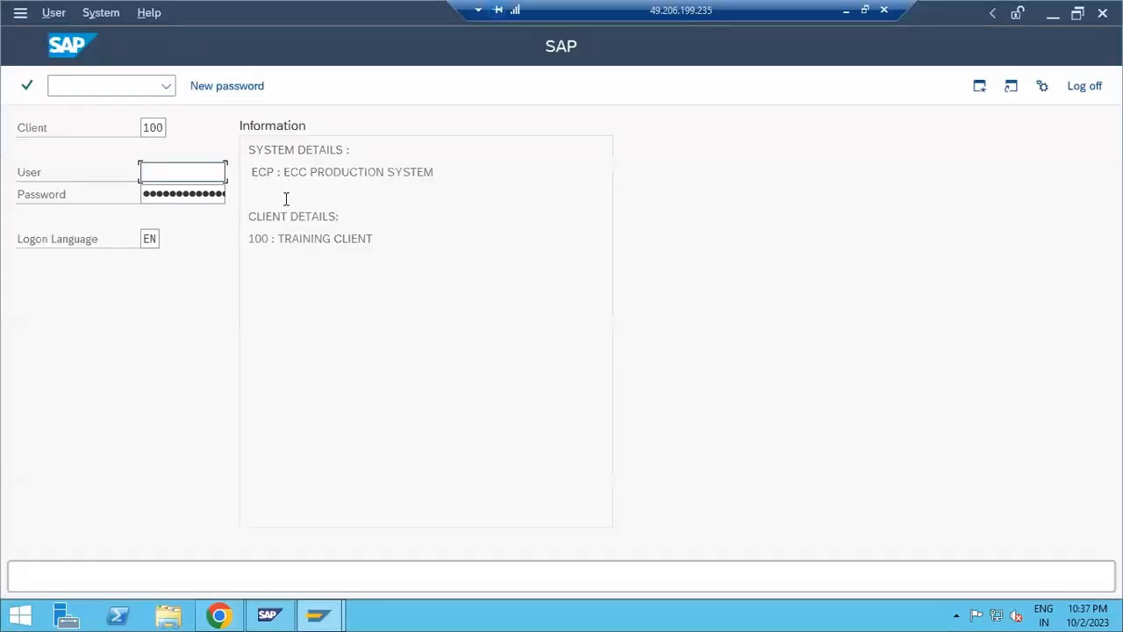
# Set the logon client to 000, enter the user sap* and submit the logon
pyautogui.doubleClick(153, 128)
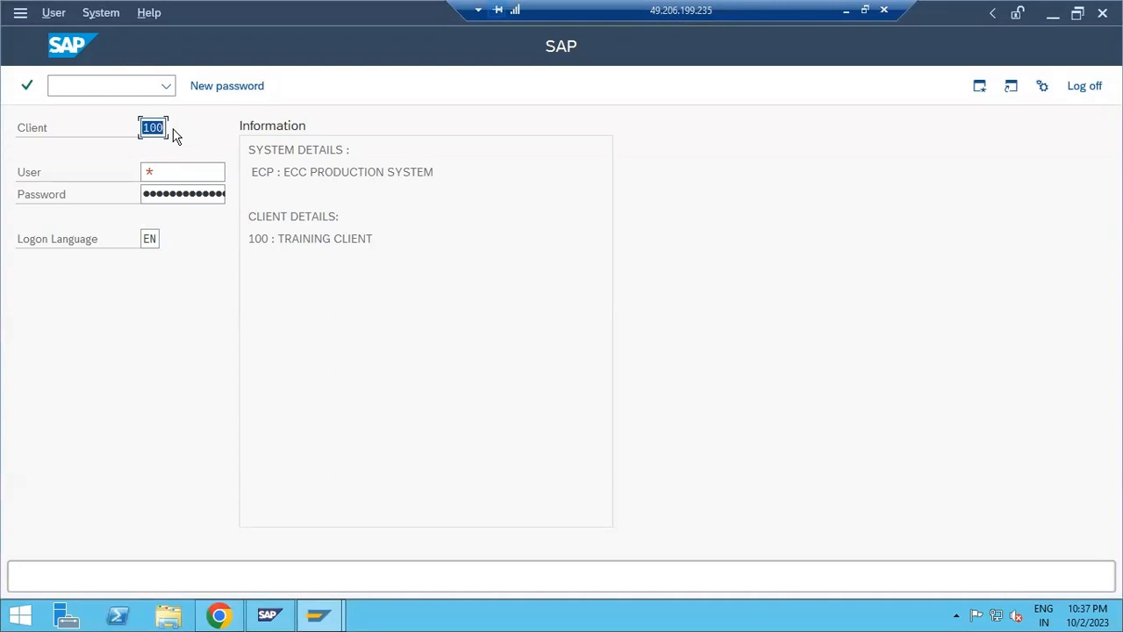
pyautogui.click(149, 128)
pyautogui.press('BackSpace')
pyautogui.write('0')
pyautogui.press('Tab')
pyautogui.write('sap*')
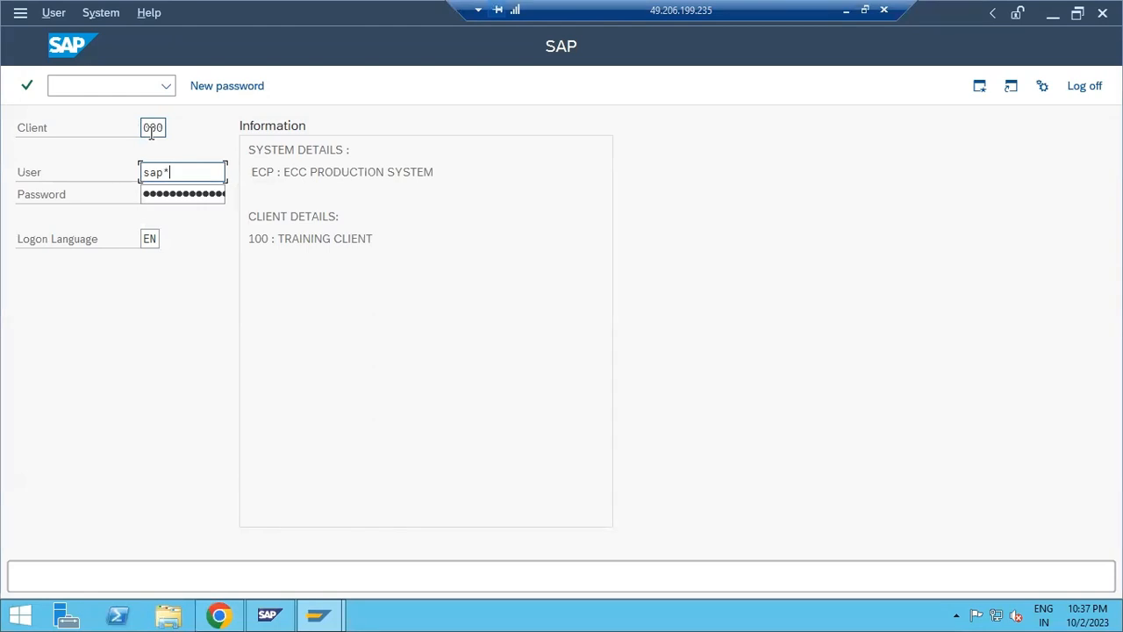
pyautogui.press('Tab')
pyautogui.press('Return')
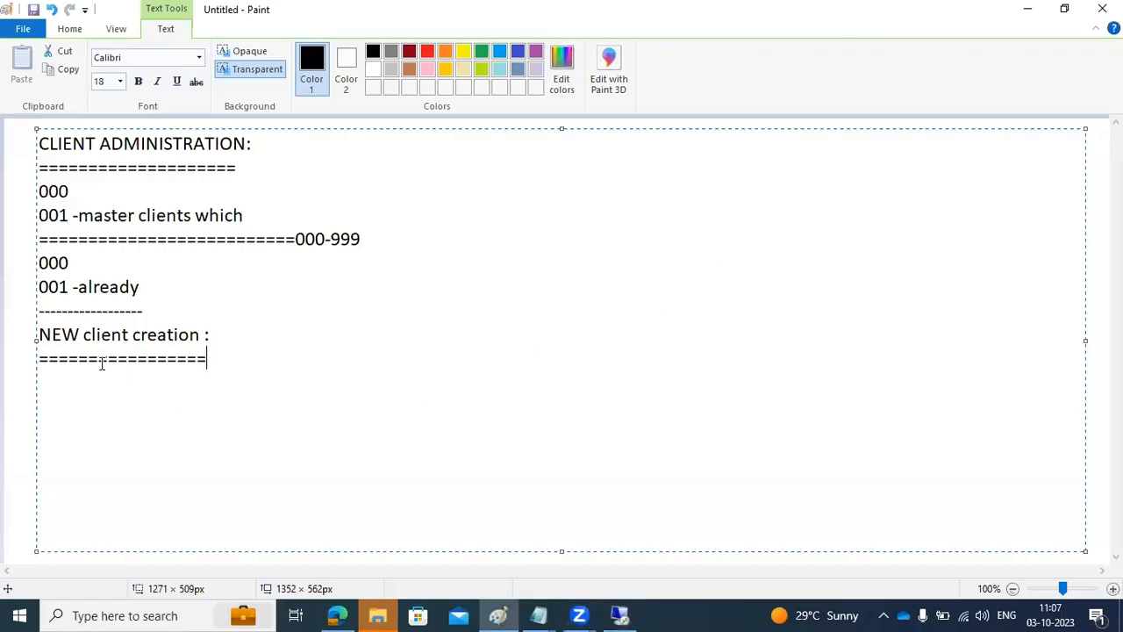
# Back in Paint, add "SCC4 is for creation of client" after the last row of equals signs and finish the text box
pyautogui.moveTo(51, 261); pyautogui.dragTo(60, 288)
pyautogui.click(311, 373)
pyautogui.write('SCC4 is for creation of client')
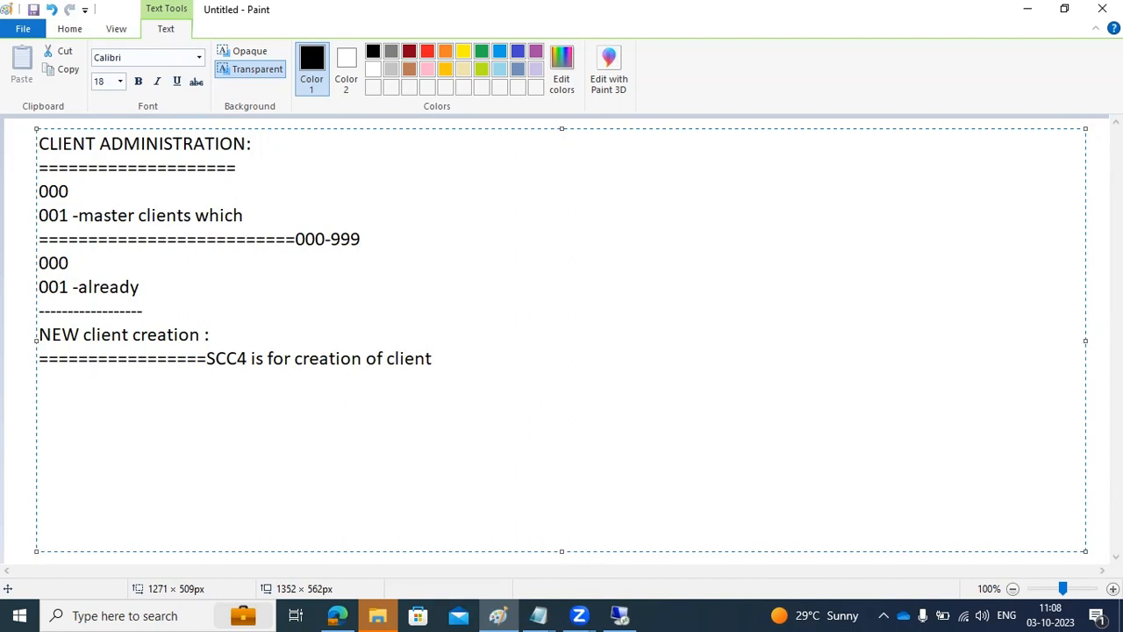
pyautogui.press('Return')
pyautogui.click(25, 379)
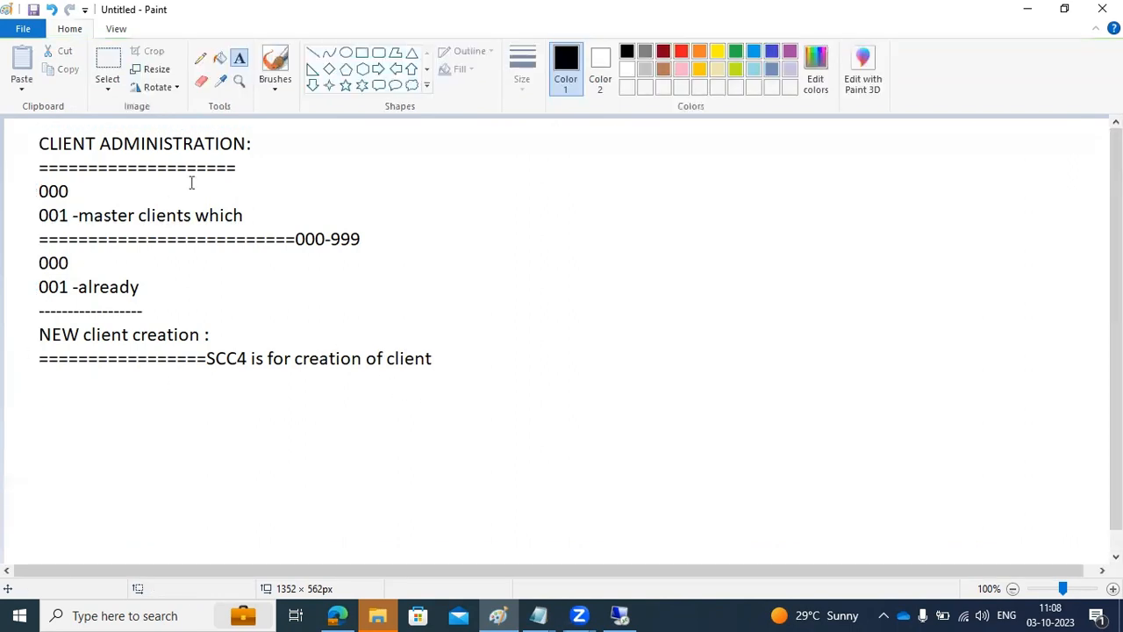
# Draw three large rectangles in a row beside the notes, the middle one about 173 × 140 px
pyautogui.click(345, 53)
pyautogui.click(363, 53)
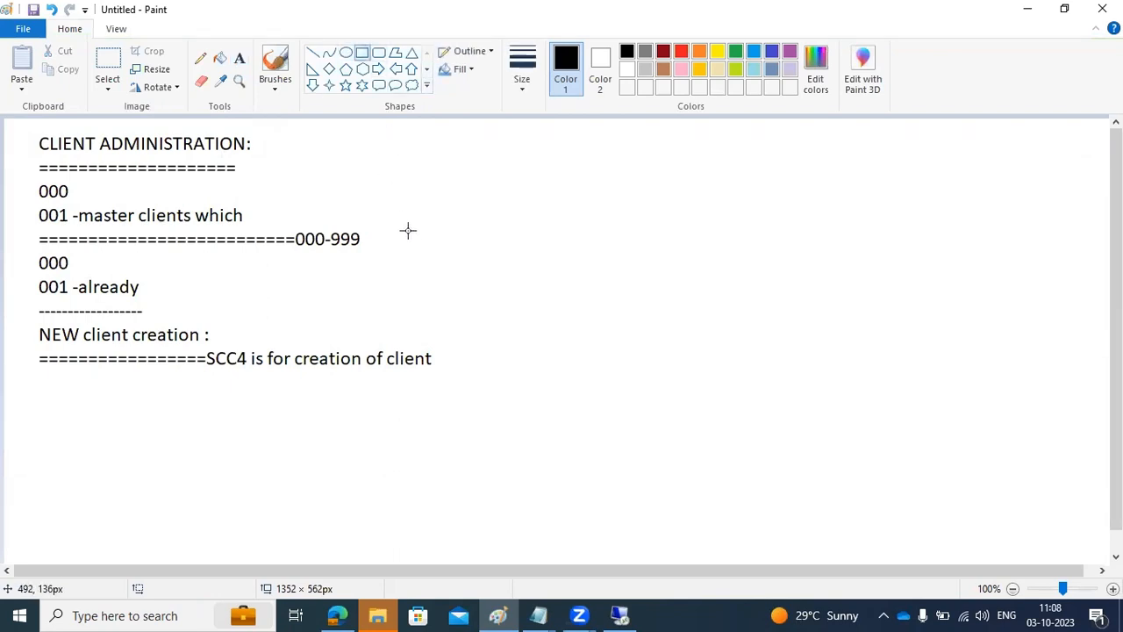
pyautogui.moveTo(383, 219)
pyautogui.mouseDown()
pyautogui.moveTo(413, 330)
pyautogui.moveTo(546, 328)
pyautogui.mouseUp()
pyautogui.click(666, 214)
pyautogui.moveTo(666, 219)
pyautogui.mouseDown()
pyautogui.moveTo(755, 321)
pyautogui.moveTo(809, 334)
pyautogui.mouseUp()
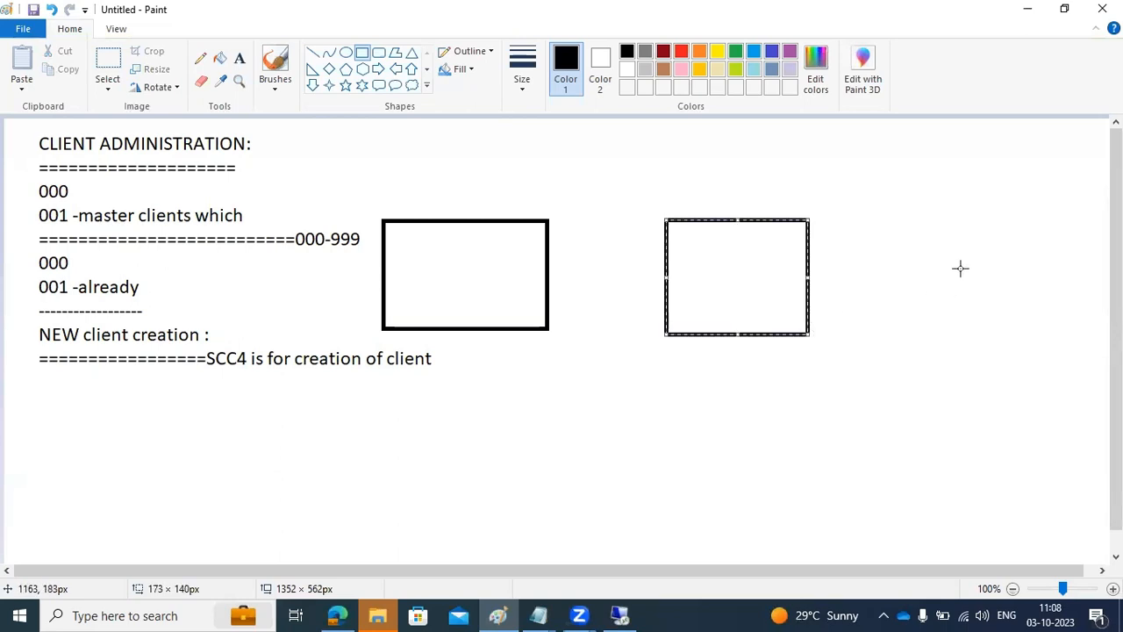
pyautogui.moveTo(937, 213); pyautogui.dragTo(1097, 341)
pyautogui.click(770, 383)
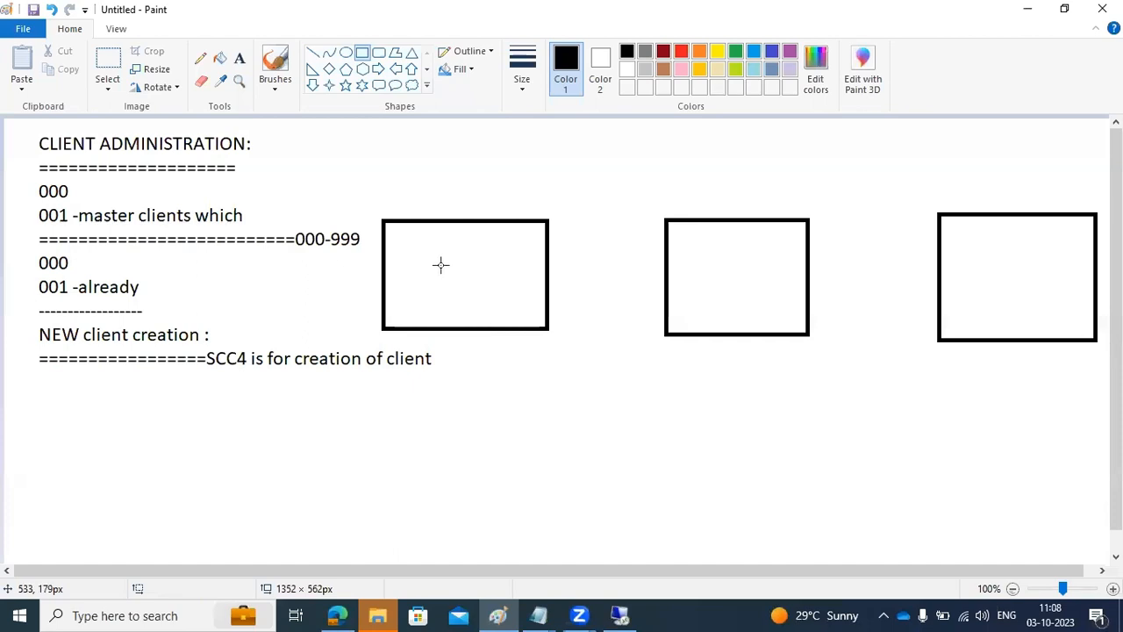
# Draw a small rectangle inside each of the three large rectangles
pyautogui.moveTo(404, 257); pyautogui.dragTo(417, 264)
pyautogui.moveTo(682, 258); pyautogui.dragTo(698, 271)
pyautogui.click(860, 369)
pyautogui.moveTo(955, 255); pyautogui.dragTo(974, 274)
pyautogui.click(962, 382)
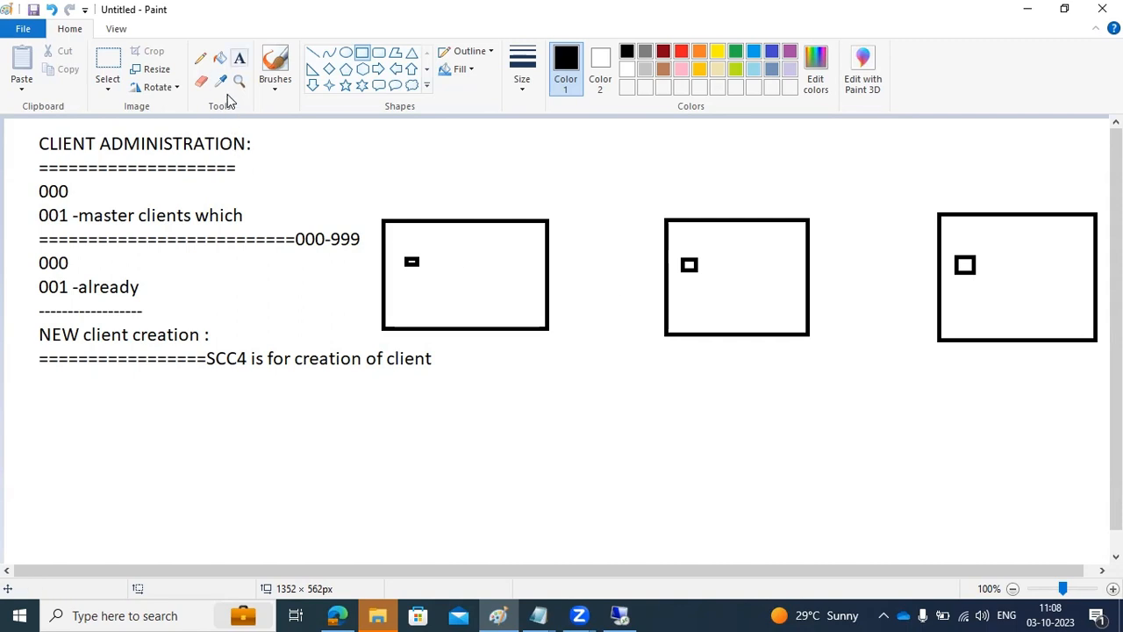
# Label each of the three large rectangles with the text "100" below its small rectangle
pyautogui.click(239, 58)
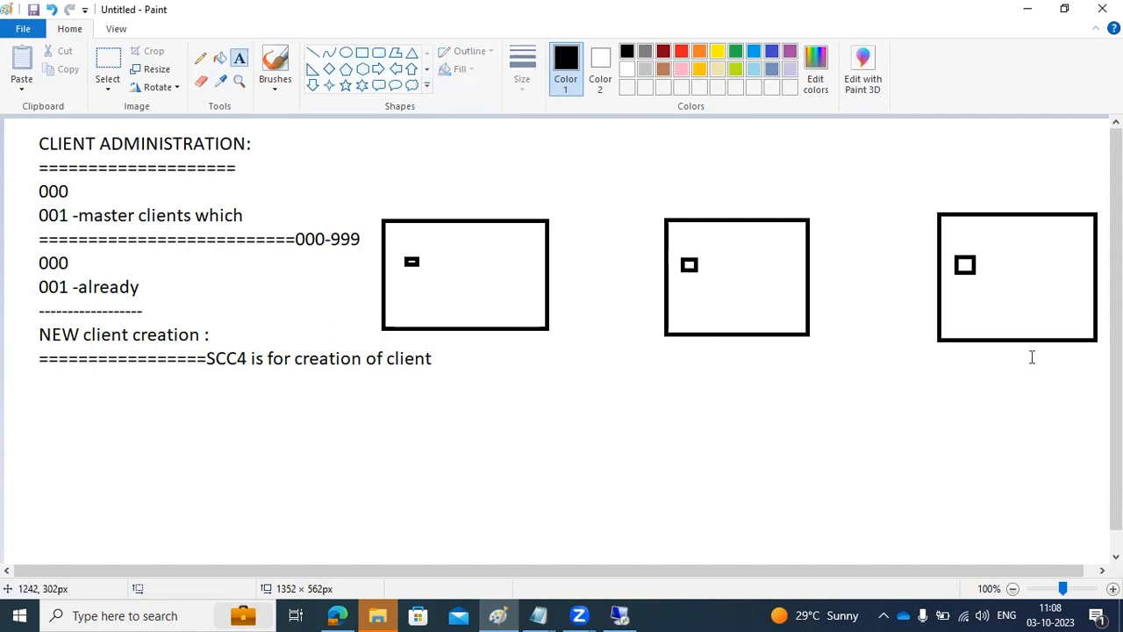
pyautogui.moveTo(413, 286); pyautogui.dragTo(496, 313)
pyautogui.write('1000')
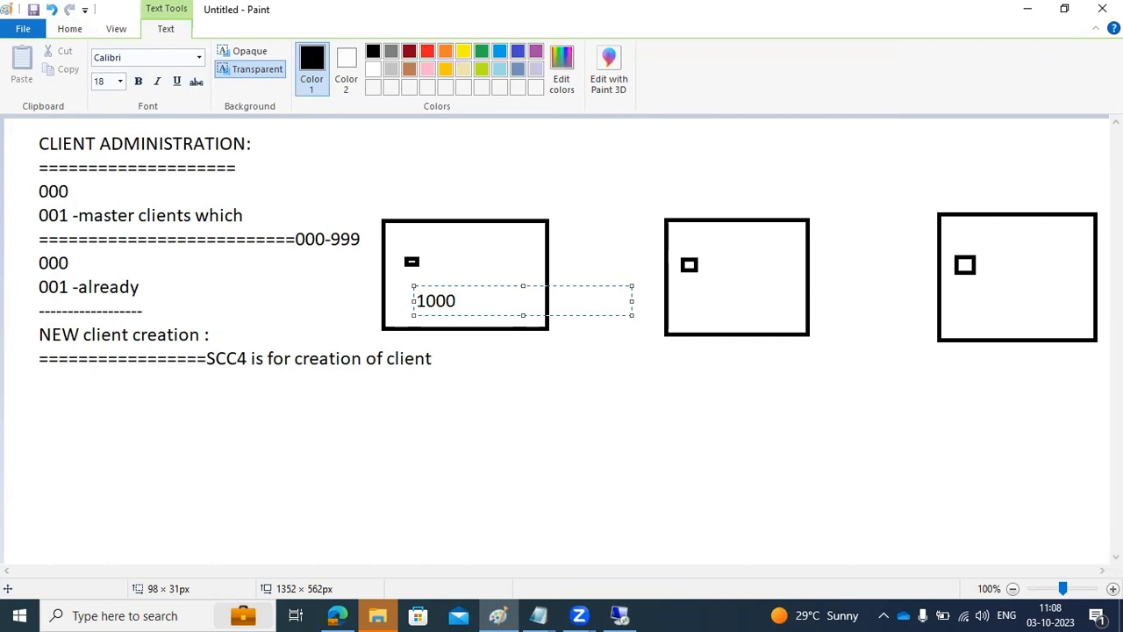
pyautogui.press('BackSpace')
pyautogui.click(694, 300)
pyautogui.click(694, 299)
pyautogui.write('100')
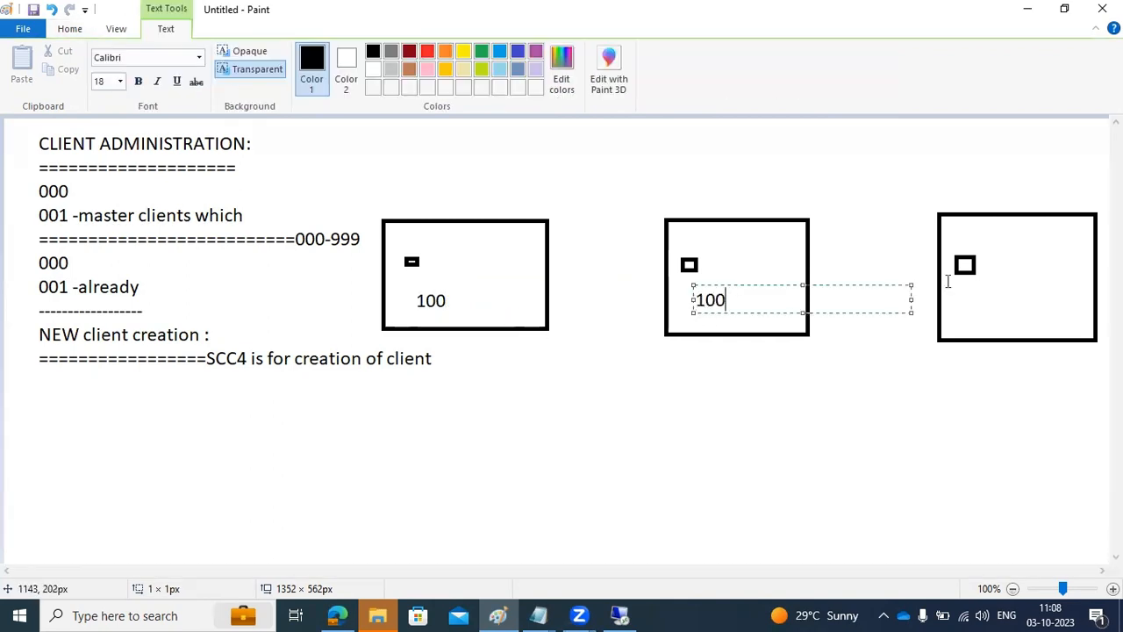
pyautogui.click(971, 294)
pyautogui.click(971, 296)
pyautogui.write('100')
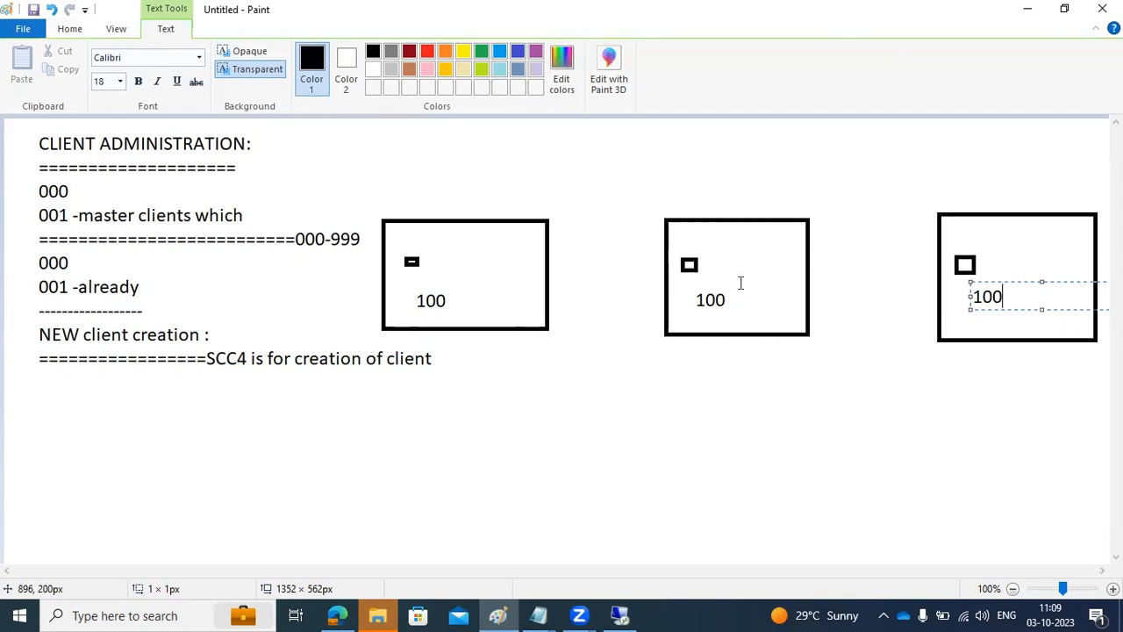
pyautogui.click(1036, 404)
# Draw straight diagonal lines running into the third large rectangle from above and from below
pyautogui.click(312, 52)
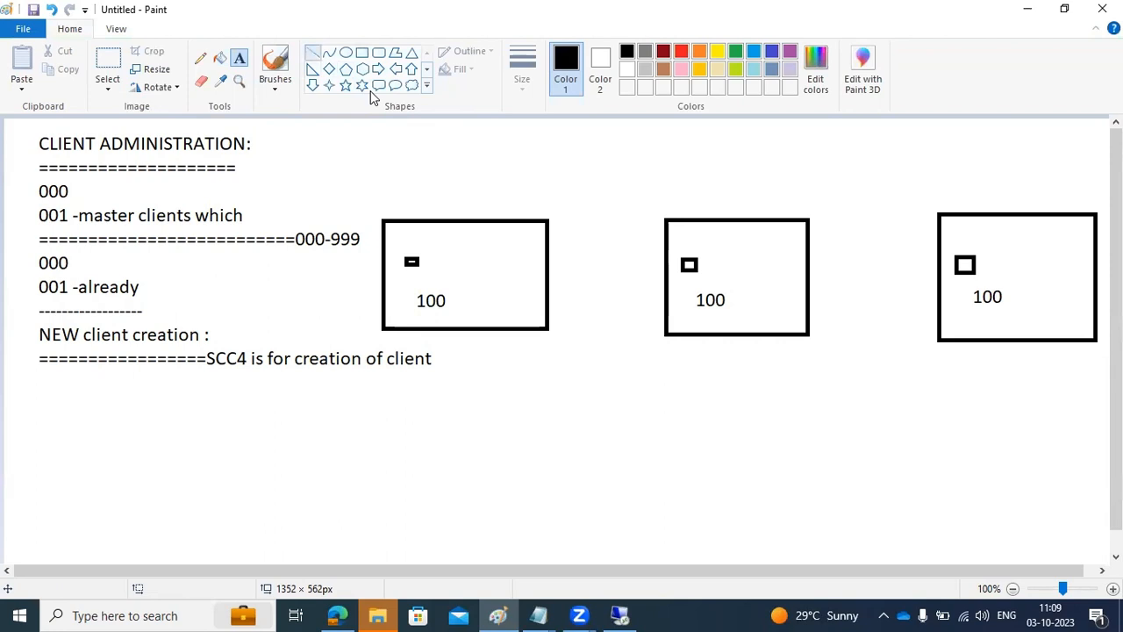
pyautogui.moveTo(1073, 132); pyautogui.dragTo(1011, 265)
pyautogui.moveTo(1085, 179); pyautogui.dragTo(1026, 279)
pyautogui.moveTo(1077, 399)
pyautogui.mouseDown()
pyautogui.moveTo(1060, 318)
pyautogui.moveTo(1033, 339)
pyautogui.moveTo(1029, 323)
pyautogui.mouseUp()
# Draw a short stroke above the 100 label in the middle and first rectangles, and connect these rectangles with a line about 215 px long
pyautogui.moveTo(700, 282); pyautogui.dragTo(719, 281)
pyautogui.moveTo(418, 282); pyautogui.dragTo(438, 276)
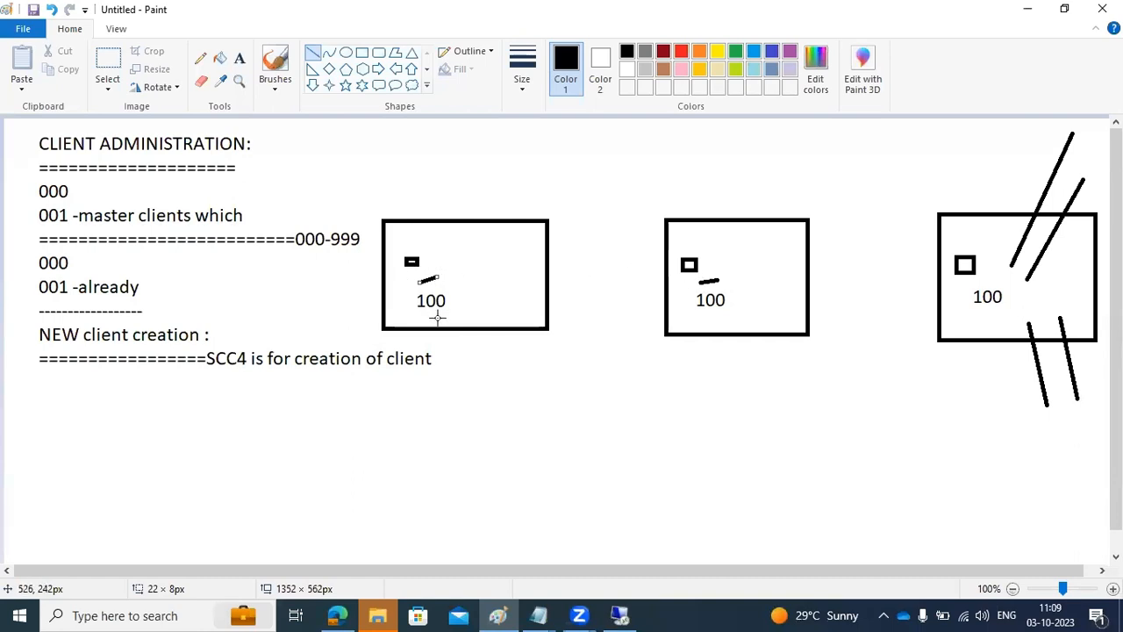
pyautogui.moveTo(506, 279); pyautogui.dragTo(686, 278)
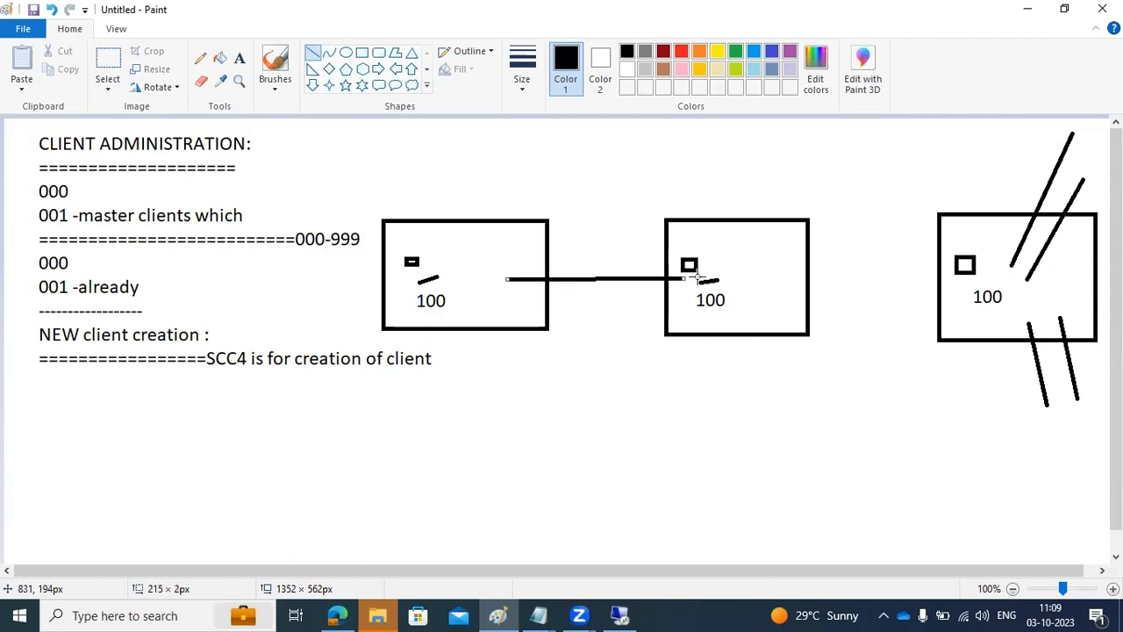
# Connect the middle and third rectangles with a line about 257 px long, and add short marks beneath all three large rectangles
pyautogui.moveTo(773, 270); pyautogui.dragTo(985, 281)
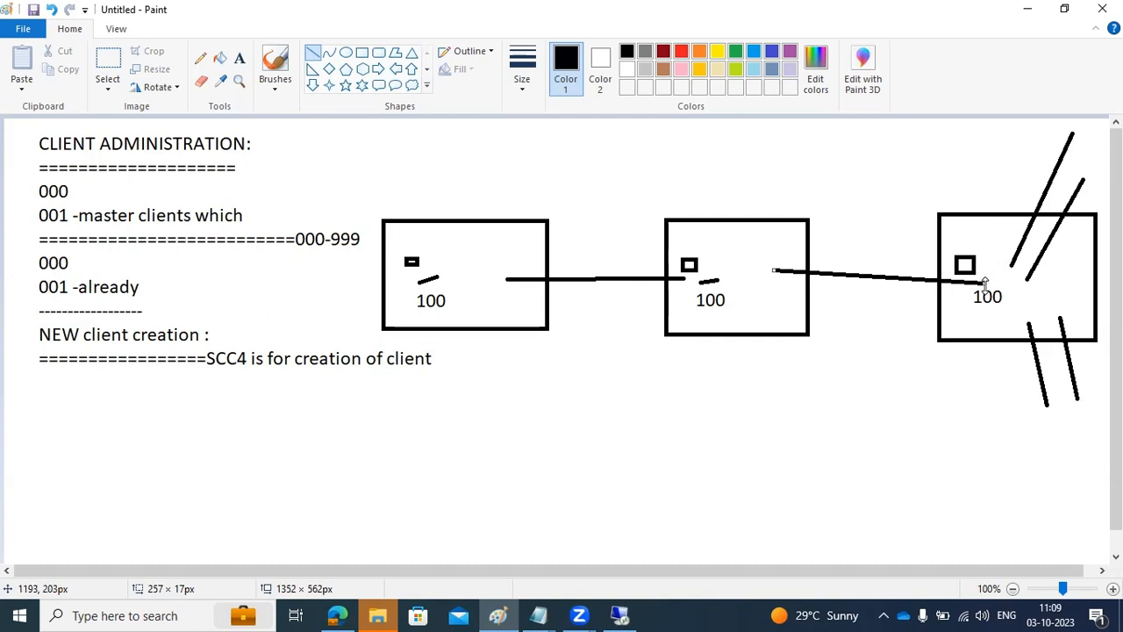
pyautogui.moveTo(963, 188)
pyautogui.mouseDown()
pyautogui.moveTo(975, 218)
pyautogui.moveTo(963, 190)
pyautogui.mouseUp()
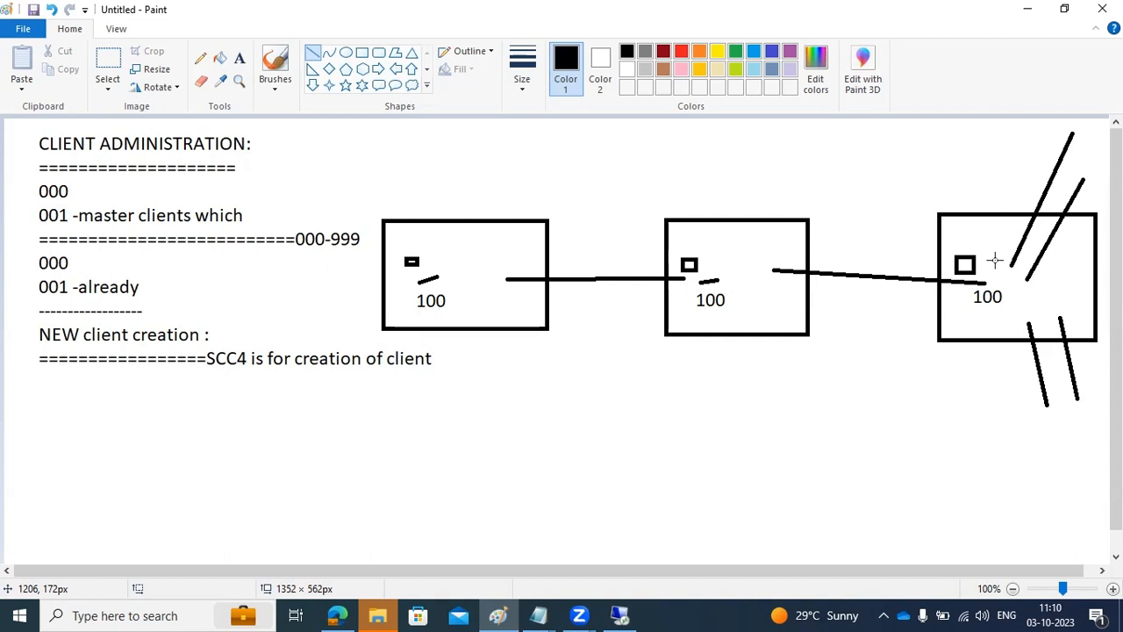
pyautogui.moveTo(446, 338); pyautogui.dragTo(467, 338)
pyautogui.moveTo(719, 358); pyautogui.dragTo(742, 354)
pyautogui.click(1020, 359)
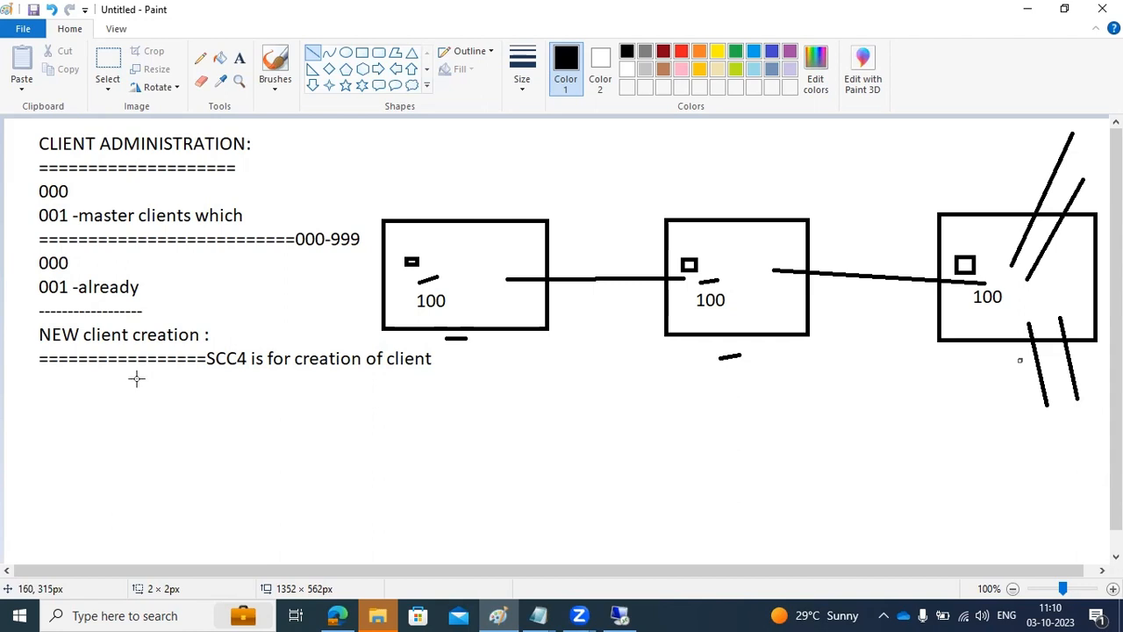
# Underline SCC4 and the first rectangle's 100 label, and draw a line about 79 px long beside the CLIENT ADMINISTRATION heading
pyautogui.moveTo(203, 380); pyautogui.dragTo(236, 371)
pyautogui.moveTo(417, 317); pyautogui.dragTo(428, 317)
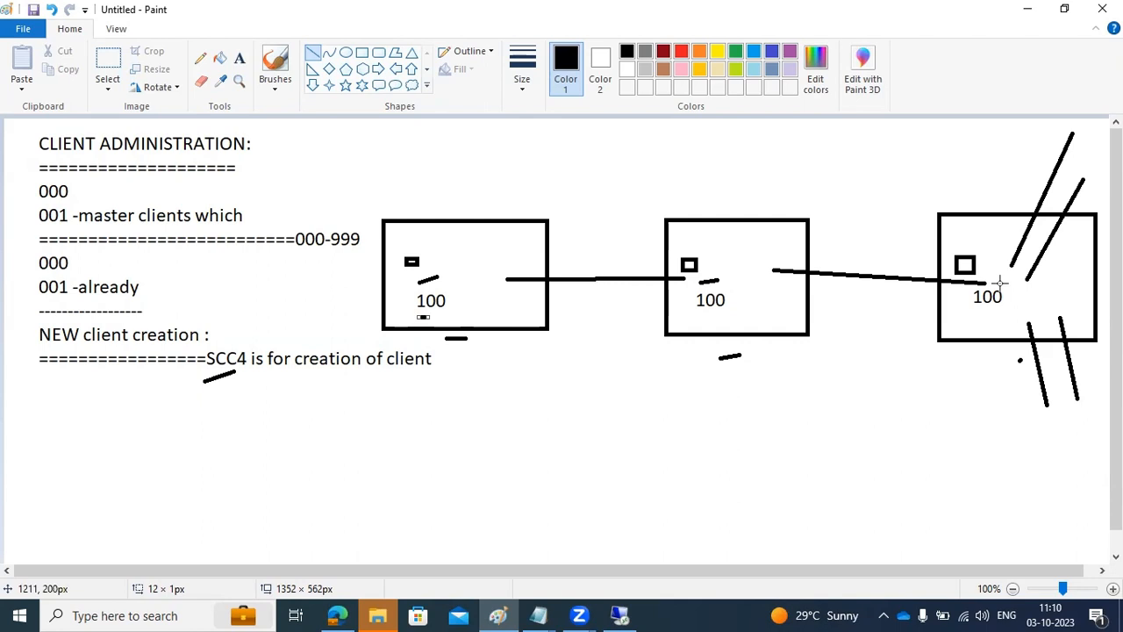
pyautogui.click(258, 124)
pyautogui.moveTo(258, 125)
pyautogui.mouseDown()
pyautogui.moveTo(310, 172)
pyautogui.moveTo(446, 255)
pyautogui.moveTo(431, 270)
pyautogui.moveTo(444, 282)
pyautogui.moveTo(689, 298)
pyautogui.moveTo(687, 263)
pyautogui.moveTo(983, 270)
pyautogui.moveTo(956, 270)
pyautogui.mouseUp()
pyautogui.moveTo(872, 263)
pyautogui.mouseDown()
pyautogui.moveTo(632, 258)
pyautogui.moveTo(409, 297)
pyautogui.moveTo(960, 301)
pyautogui.moveTo(464, 289)
pyautogui.moveTo(323, 164)
pyautogui.moveTo(325, 137)
pyautogui.mouseUp()
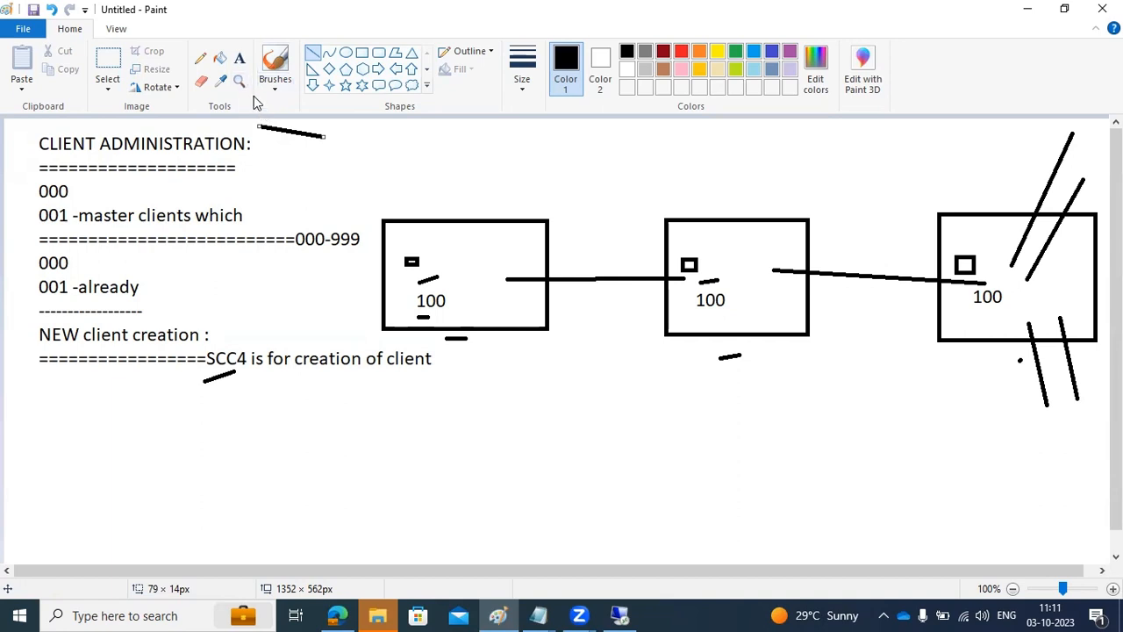
# Add a text note below the SCC4 line reading "Logical systems creations: SIDCLNTNNN =RP1CLNT100"
pyautogui.click(238, 58)
pyautogui.moveTo(28, 384); pyautogui.dragTo(702, 454)
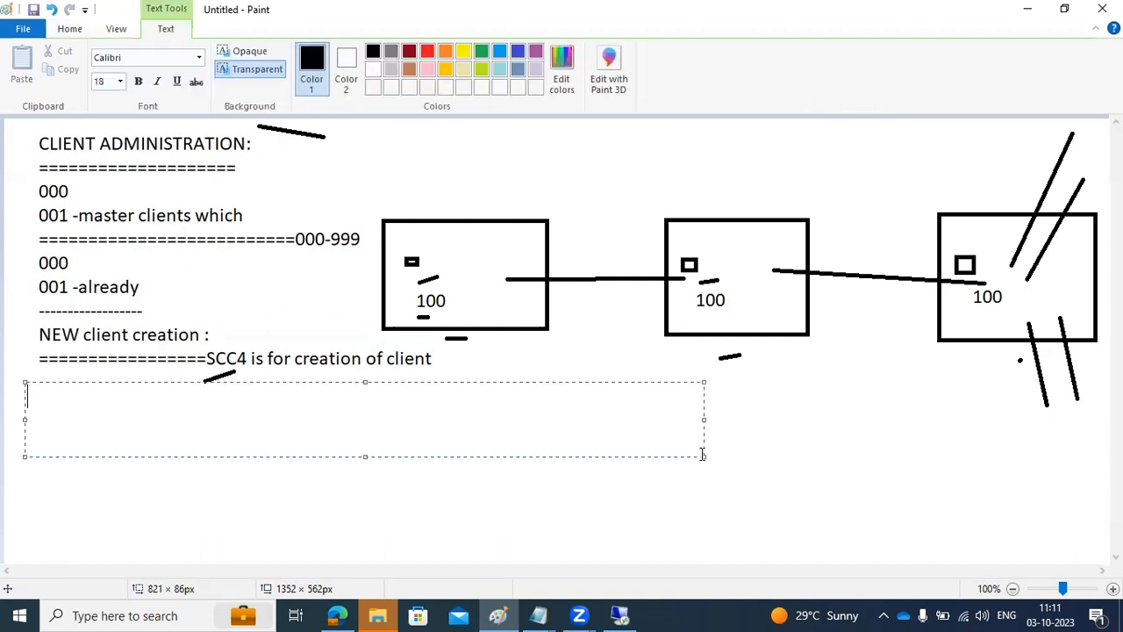
pyautogui.write('Logical system')
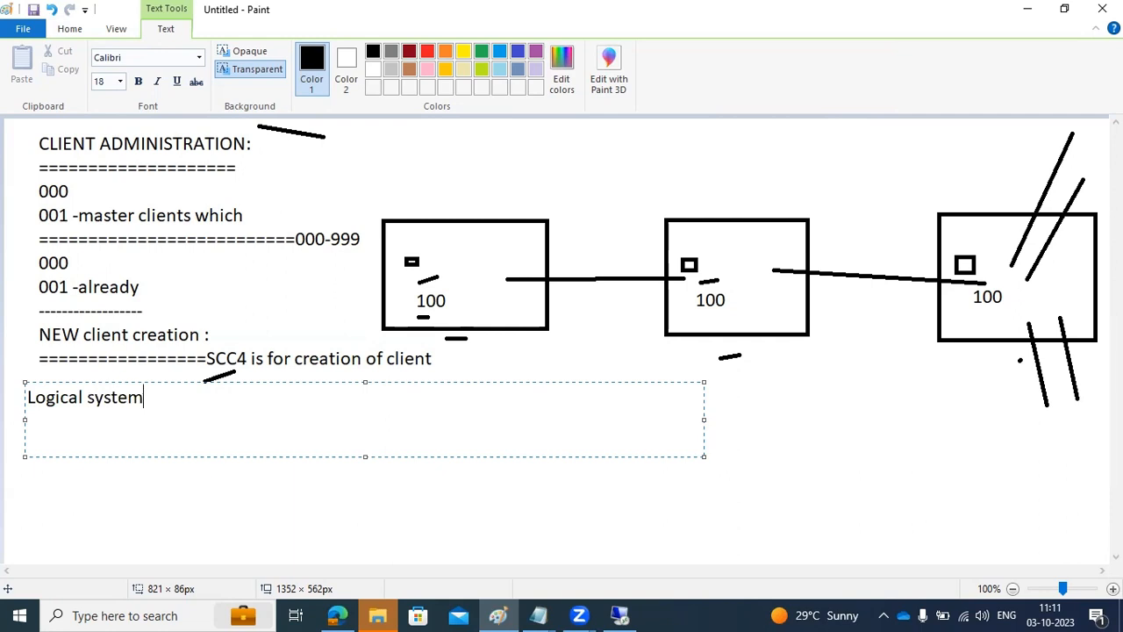
pyautogui.write('s creations')
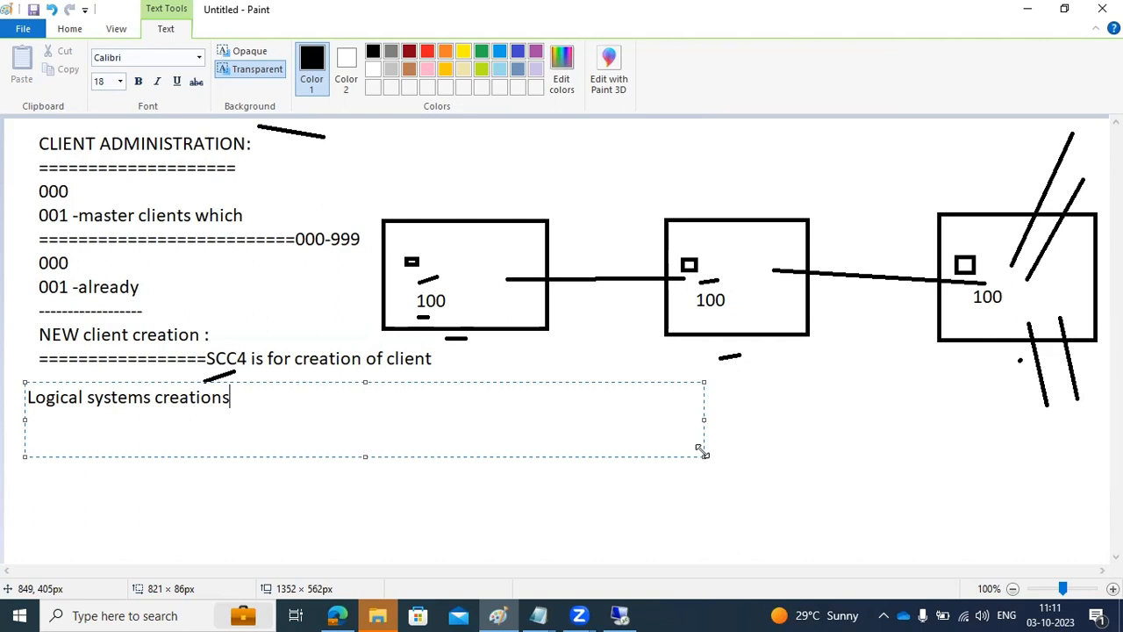
pyautogui.write(':')
pyautogui.write('v')
pyautogui.press('BackSpace')
pyautogui.write('SIDCLNTNNN =')
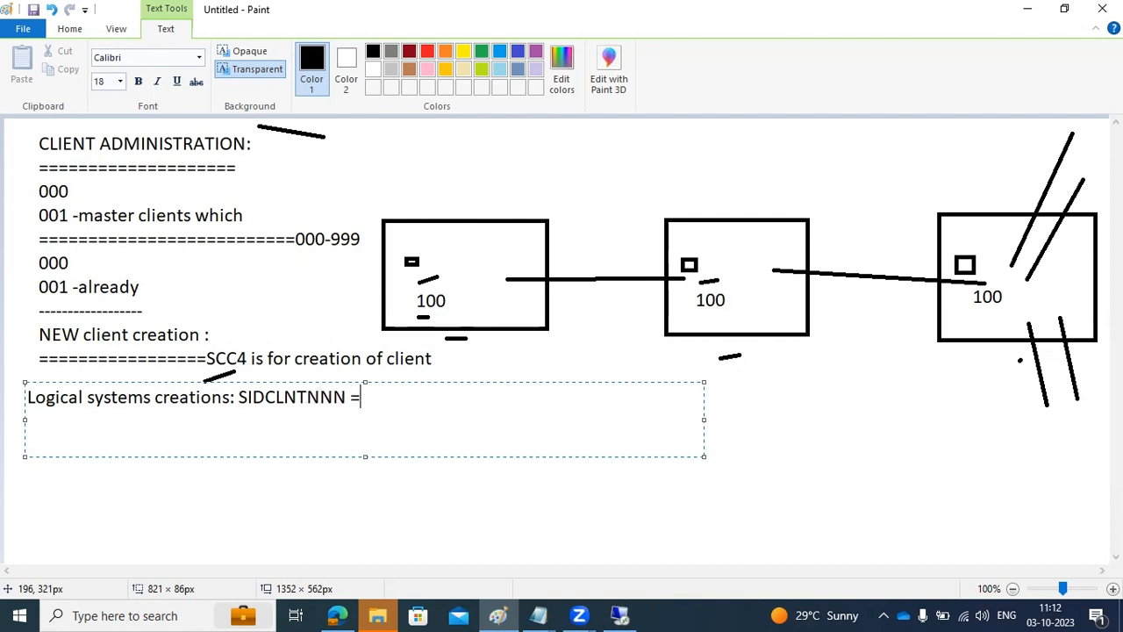
pyautogui.write('RP1CLNT100')
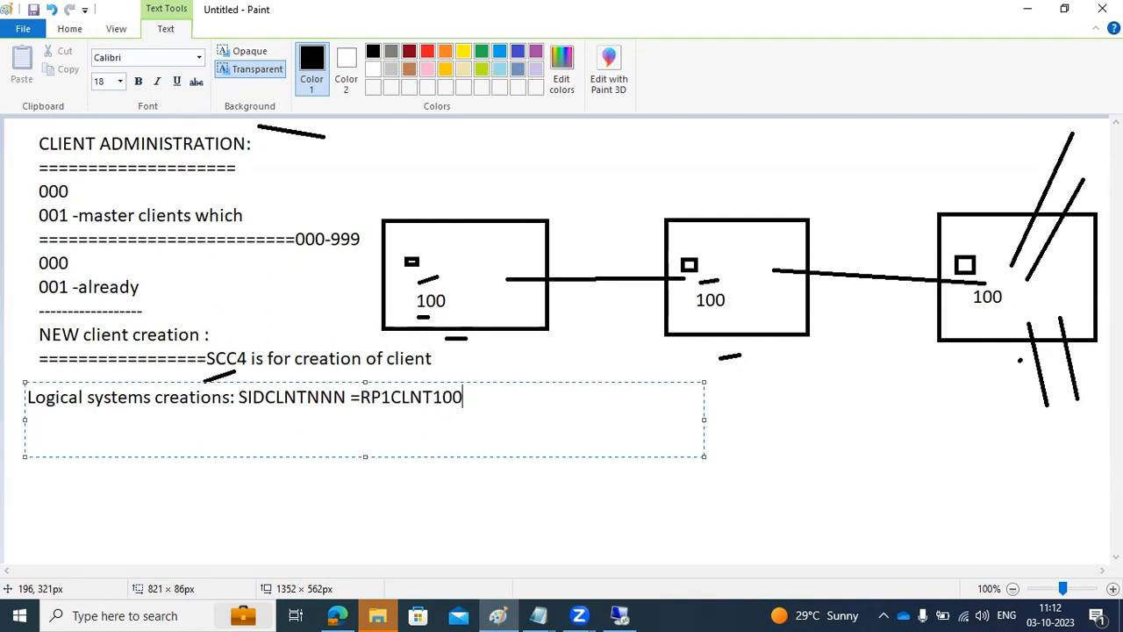
# Add ECDCLNT100 and ECPCLNT100 as two further lines in the logical systems note
pyautogui.press('Return')
pyautogui.write('ECD')
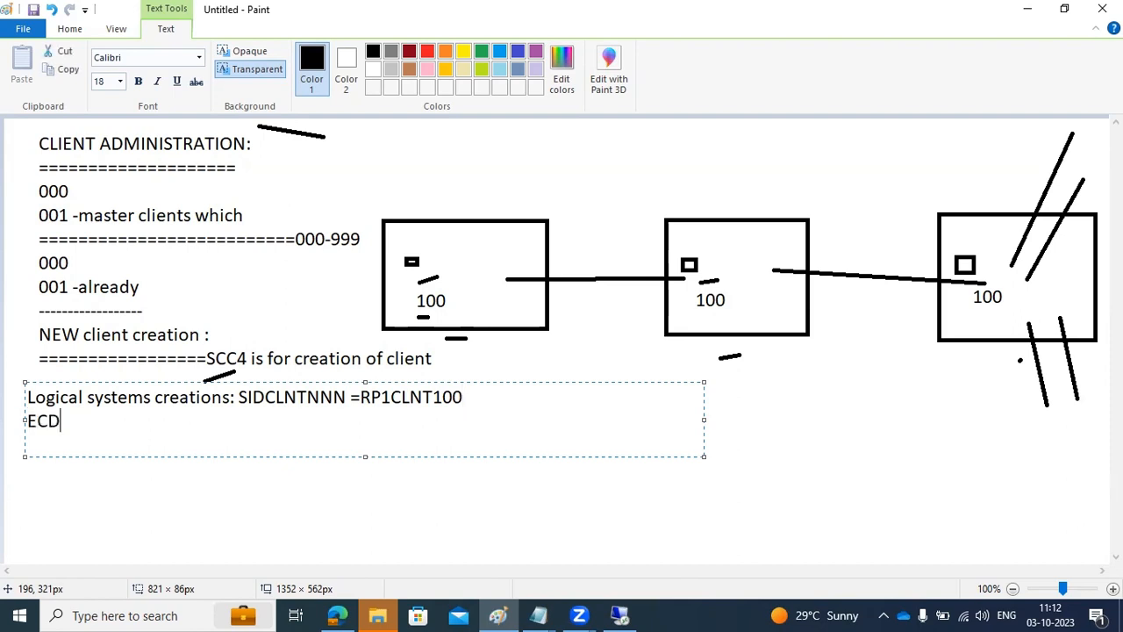
pyautogui.write('CLNT100')
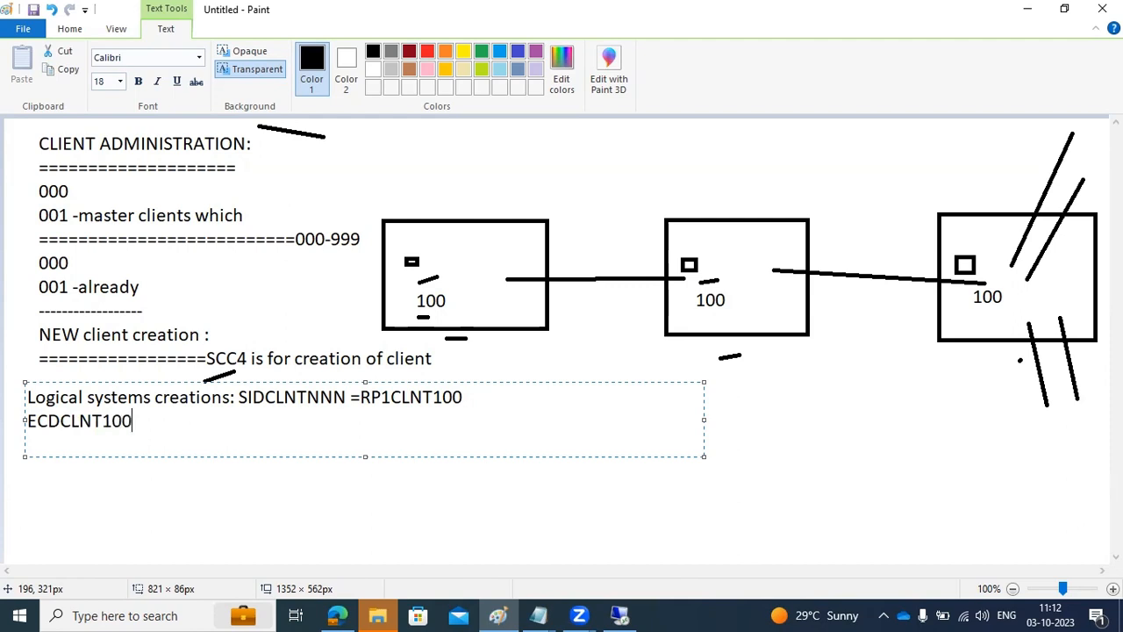
pyautogui.press('Return')
pyautogui.write('ECPCLNT100')
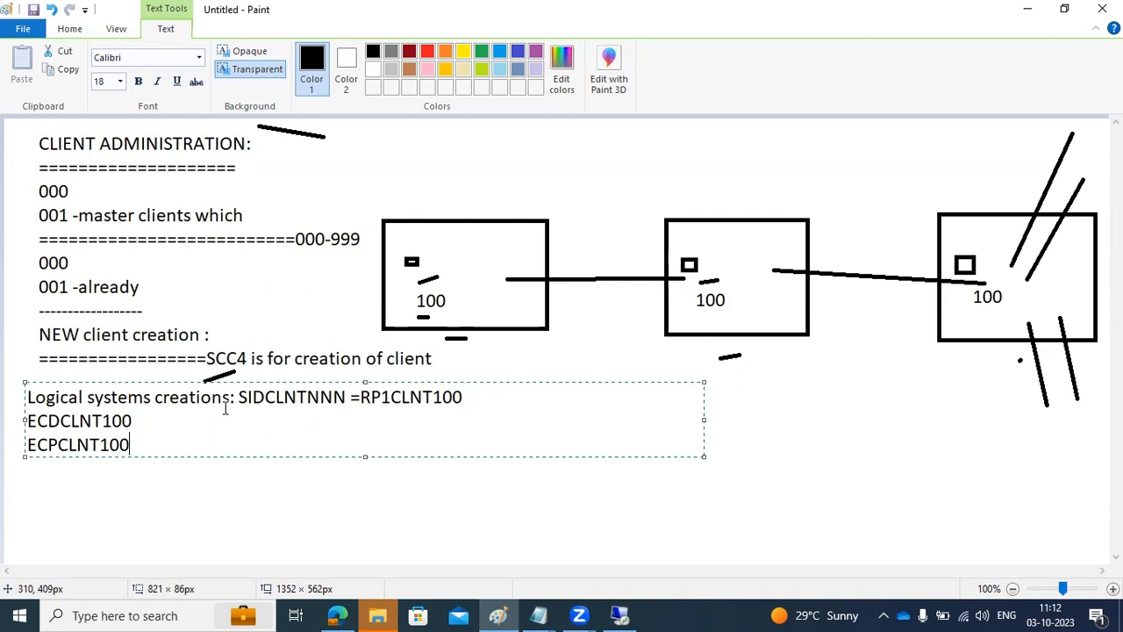
# Highlight the SIDCLNTNNN naming pattern and parts of the example names ECPCLNT100 and RP1CLNT100 in the note
pyautogui.moveTo(223, 397); pyautogui.dragTo(469, 397)
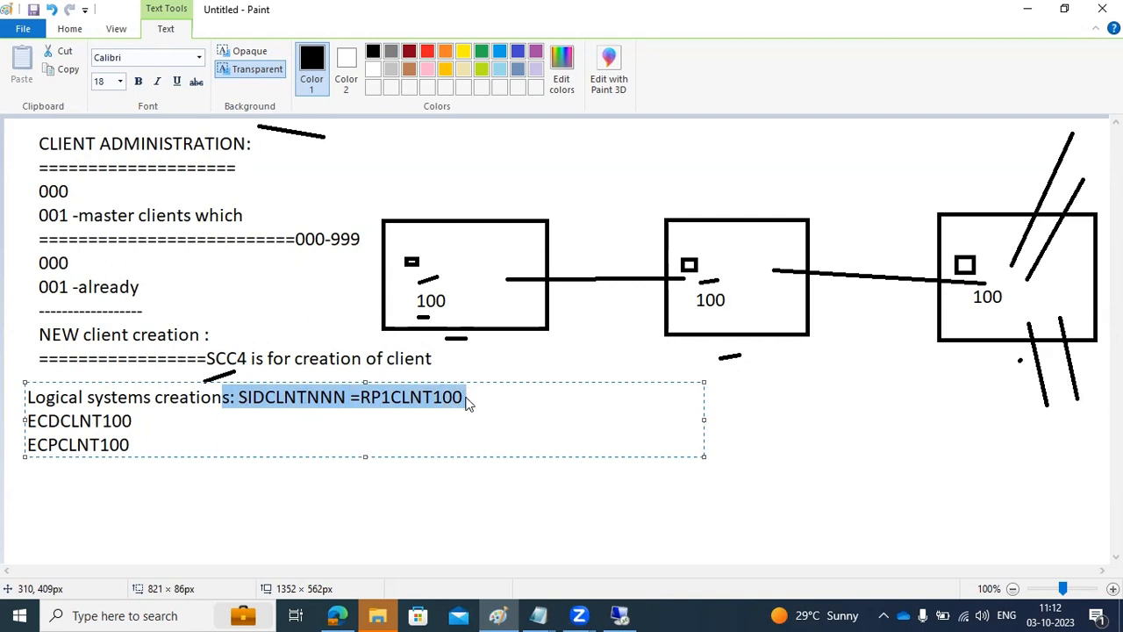
pyautogui.click(423, 399)
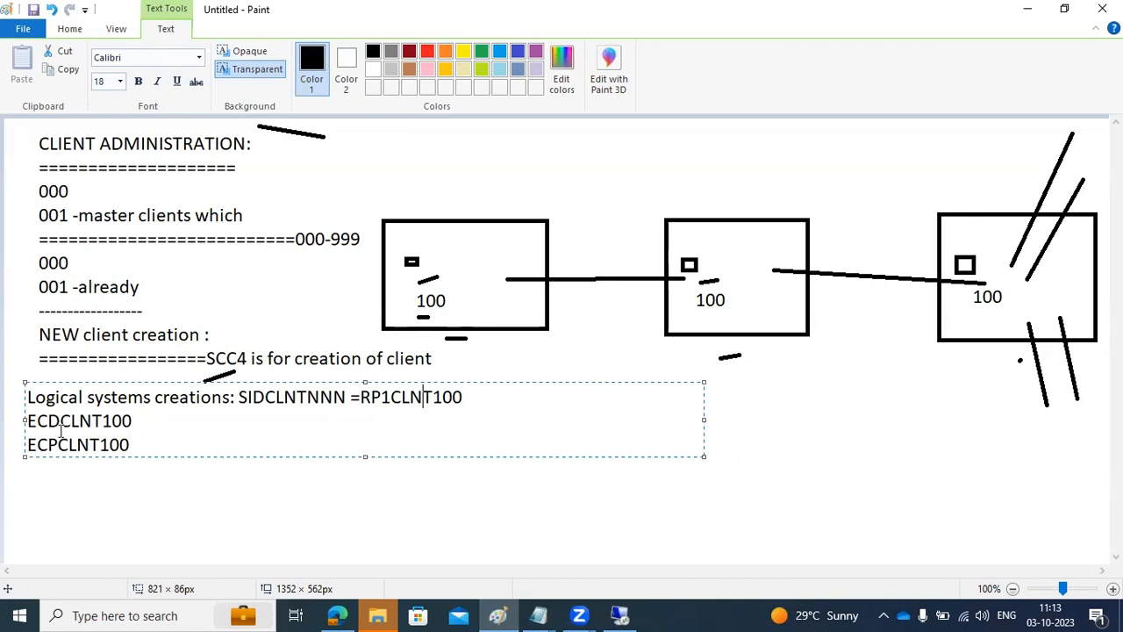
pyautogui.moveTo(48, 421); pyautogui.dragTo(66, 445)
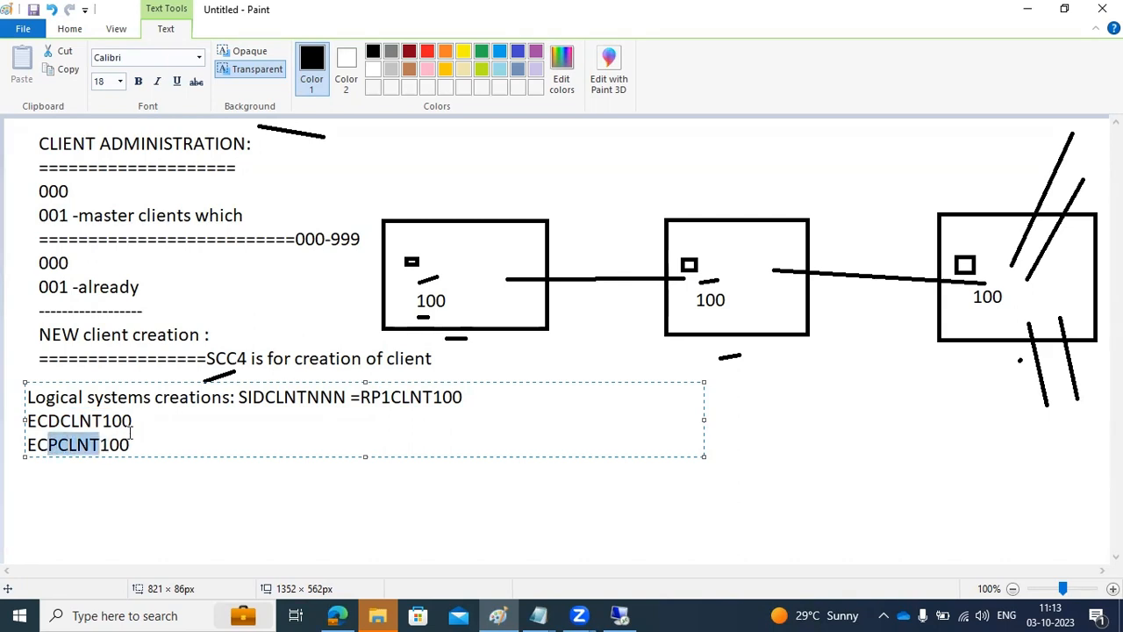
pyautogui.moveTo(369, 397); pyautogui.dragTo(454, 405)
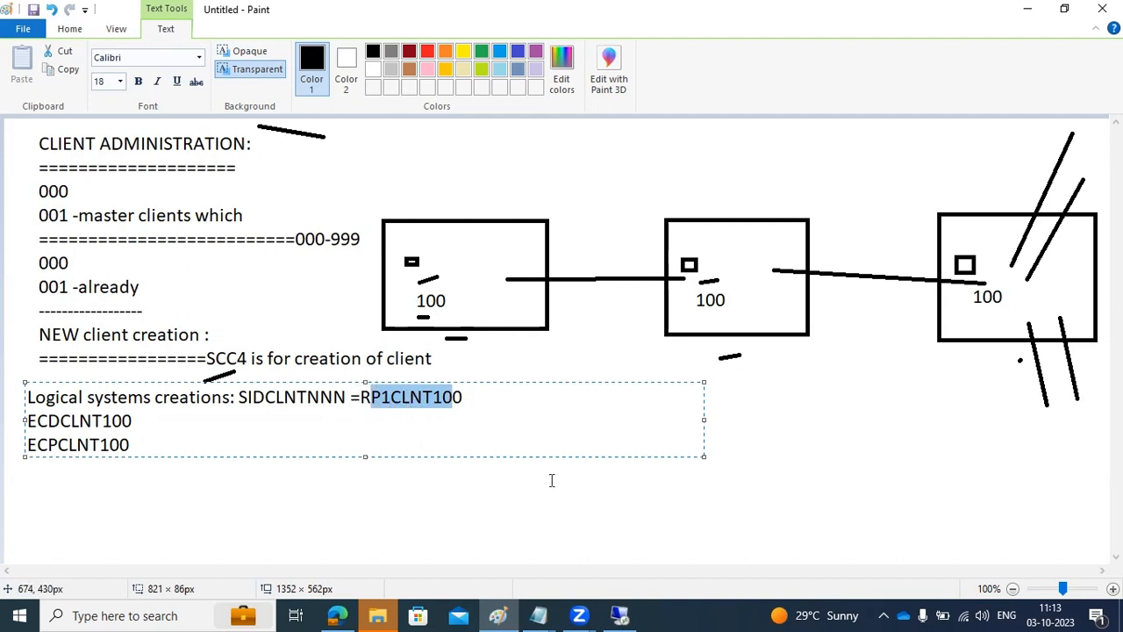
# View the SAP Easy Access screen in the remote session, and return to the Paint drawing with the text note closed
pyautogui.click(619, 616)
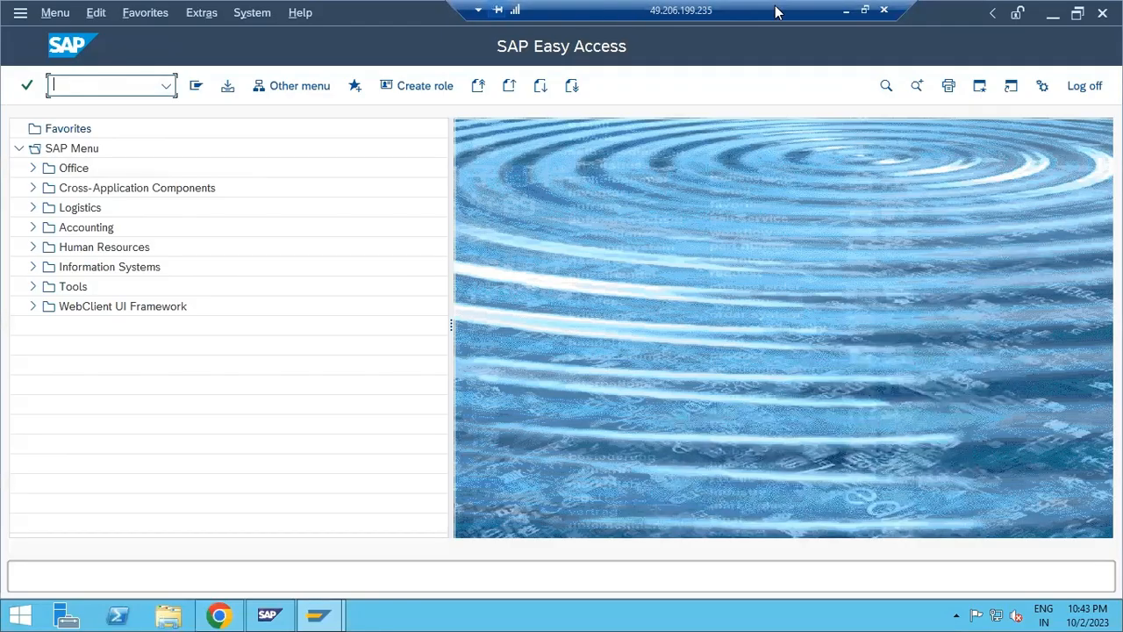
pyautogui.click(845, 10)
pyautogui.click(409, 517)
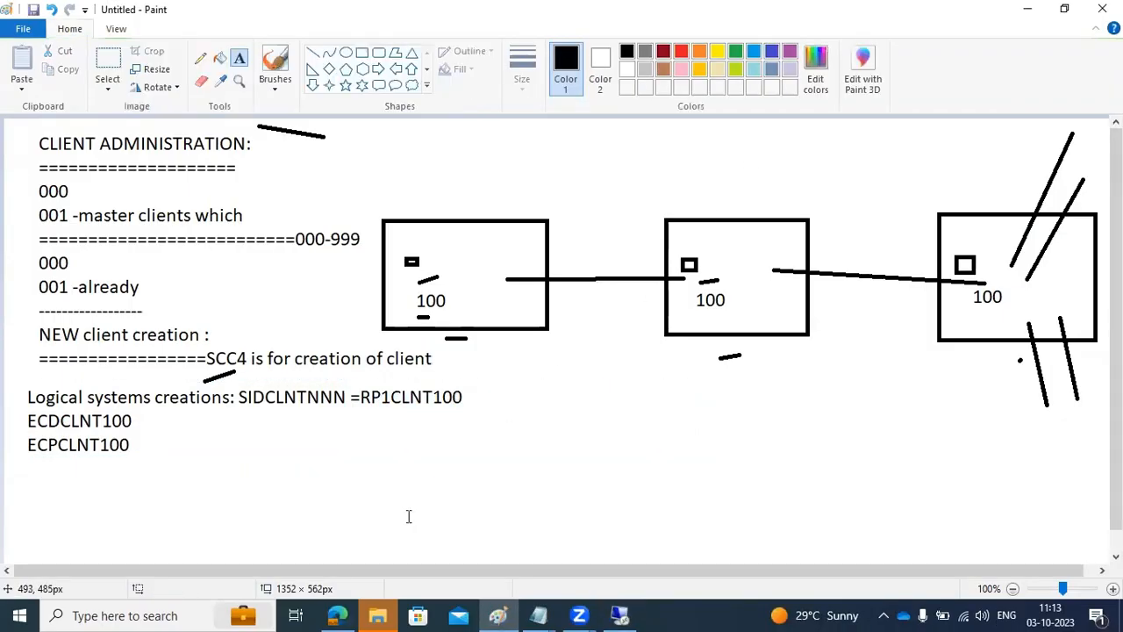
# Undo all the notes and diagram drawings until the canvas is blank
pyautogui.hotkey('ctrl', 'z')
pyautogui.hotkey('ctrl', 'z')
pyautogui.hotkey('ctrl', 'z')
pyautogui.hotkey('ctrl', 'z')
pyautogui.hotkey('ctrl', 'z')
pyautogui.hotkey('ctrl', 'z')
pyautogui.hotkey('ctrl', 'z')
pyautogui.hotkey('ctrl', 'z')
pyautogui.hotkey('ctrl', 'z')
pyautogui.hotkey('ctrl', 'z')
pyautogui.hotkey('ctrl', 'z')
pyautogui.hotkey('ctrl', 'z')
pyautogui.hotkey('ctrl', 'z')
pyautogui.hotkey('ctrl', 'z')
pyautogui.hotkey('ctrl', 'z')
pyautogui.hotkey('ctrl', 'z')
pyautogui.hotkey('ctrl', 'z')
pyautogui.hotkey('ctrl', 'z')
pyautogui.hotkey('ctrl', 'z')
pyautogui.hotkey('ctrl', 'z')
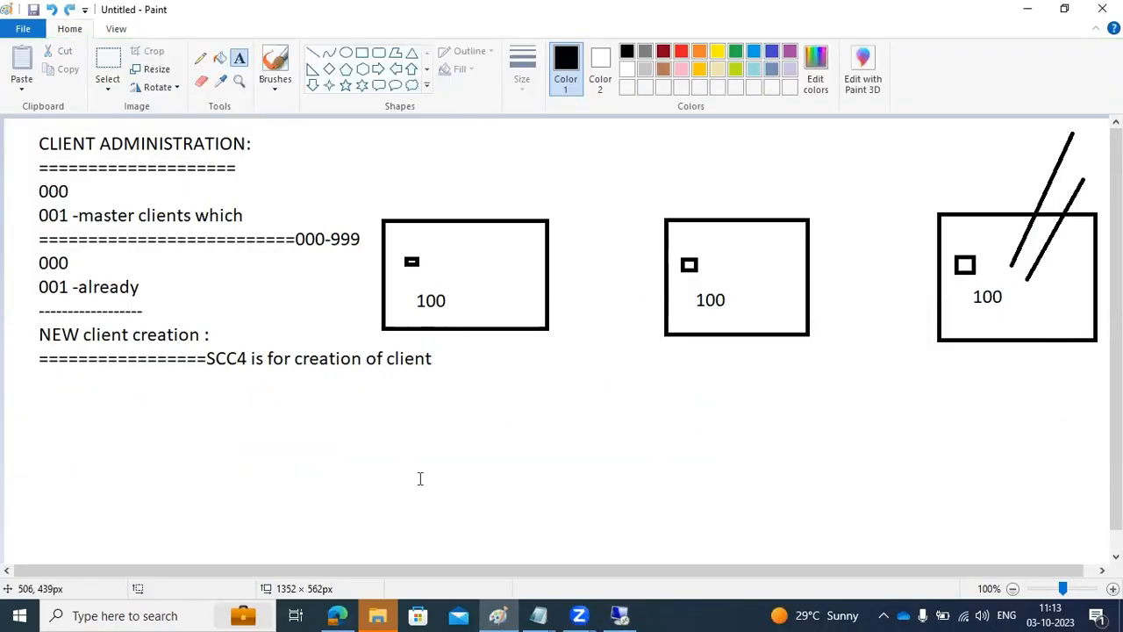
# Draw a rectangle about 483 x 463 px with a rounded rectangle about 208 x 221 px inside its lower part
pyautogui.click(362, 53)
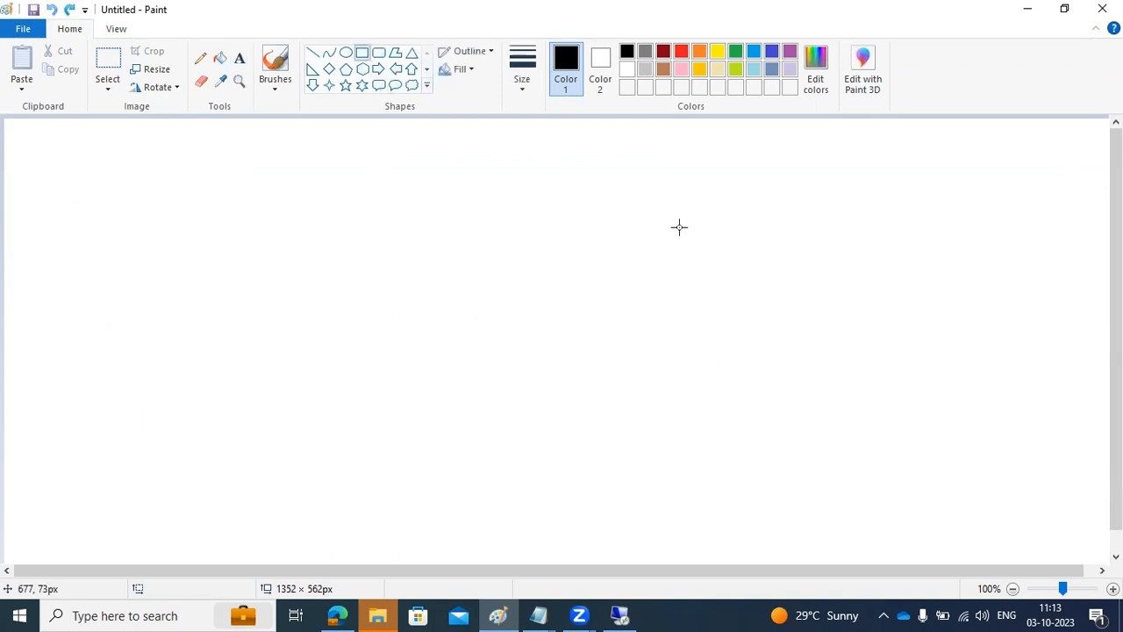
pyautogui.moveTo(609, 145); pyautogui.dragTo(1009, 526)
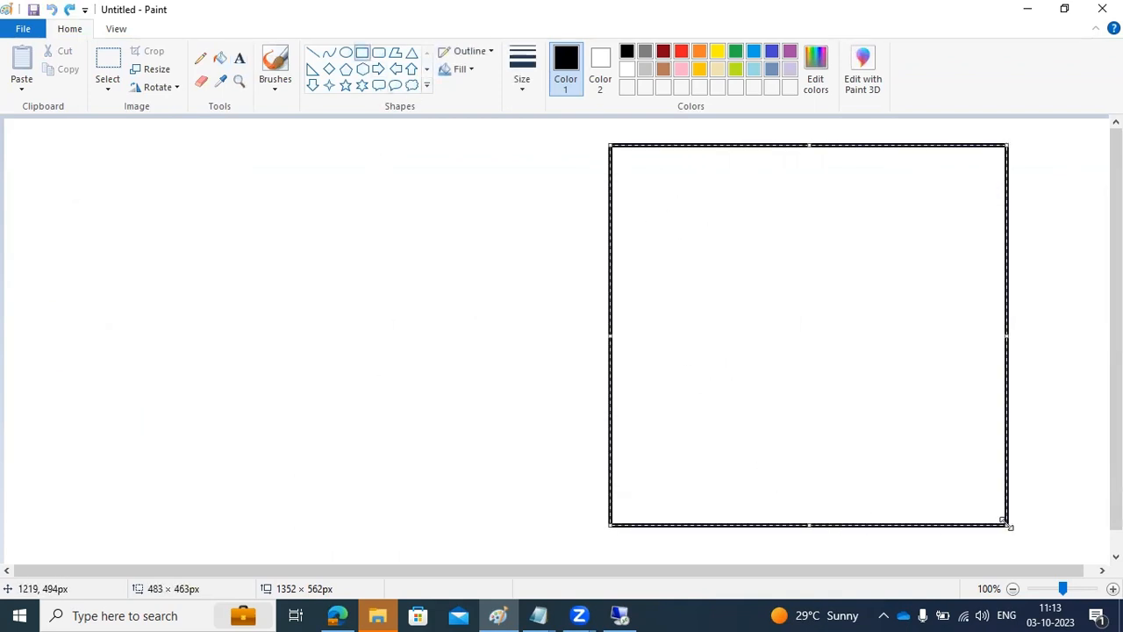
pyautogui.click(378, 418)
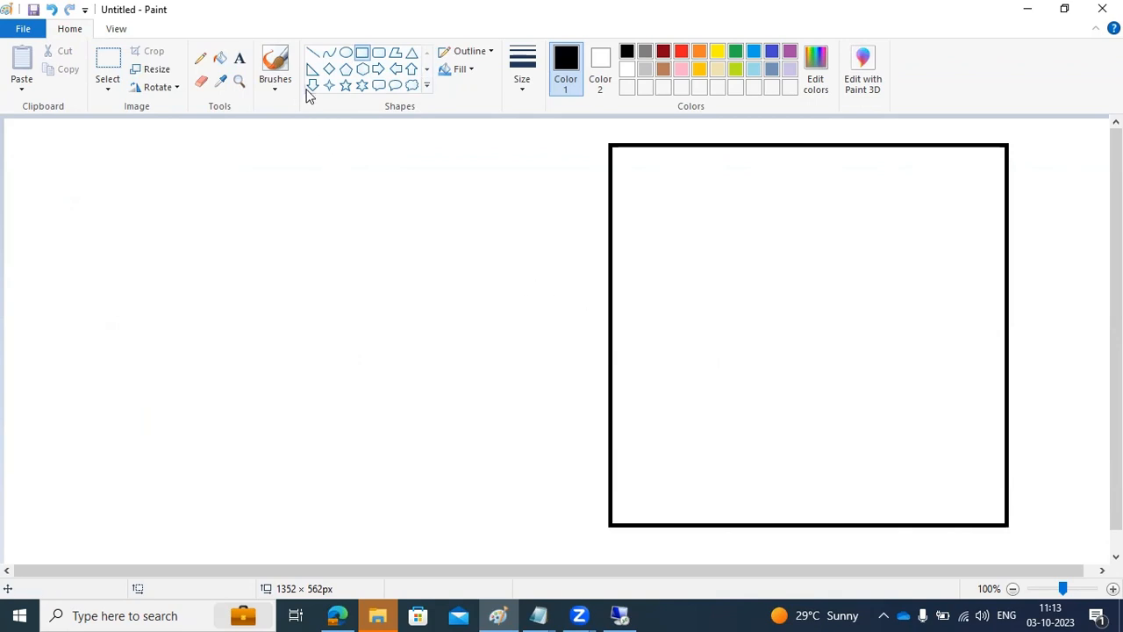
pyautogui.click(378, 53)
pyautogui.moveTo(680, 319); pyautogui.dragTo(850, 500)
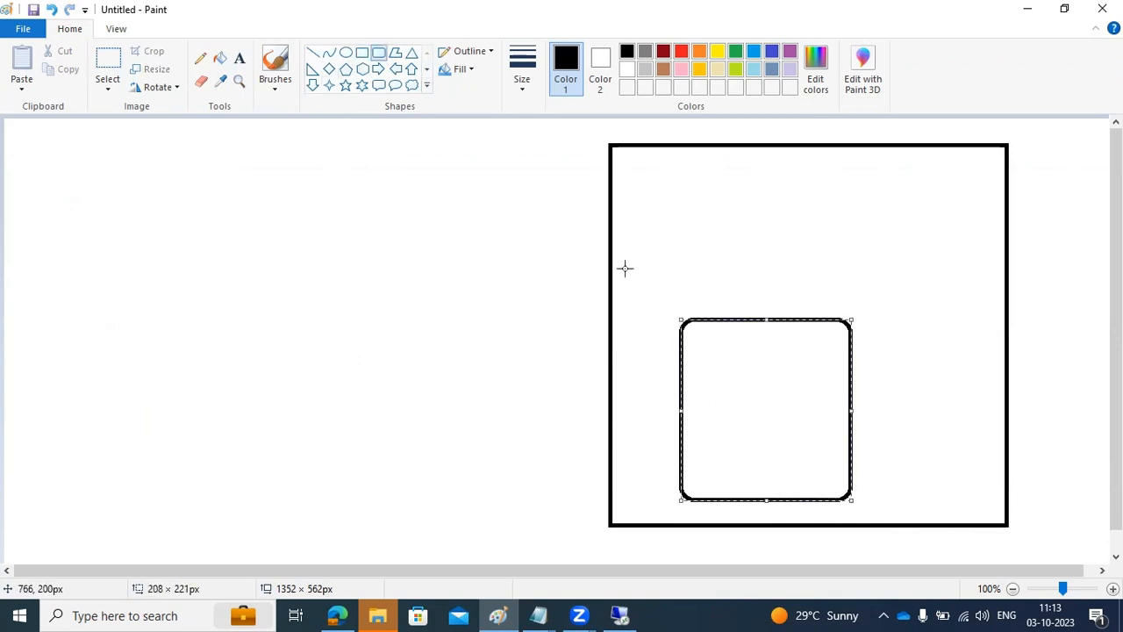
# Add the client numbers 000, 001 and 100 on separate lines in the upper-left corner of the large rectangle
pyautogui.click(239, 58)
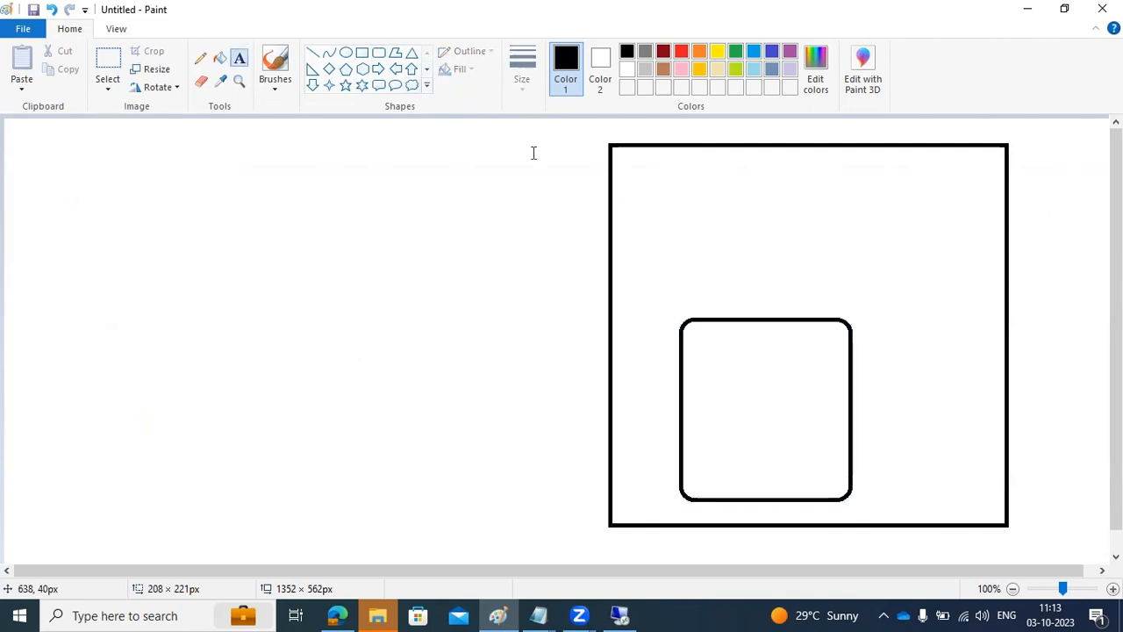
pyautogui.moveTo(629, 169); pyautogui.dragTo(734, 243)
pyautogui.write('000')
pyautogui.press('Return')
pyautogui.write('001')
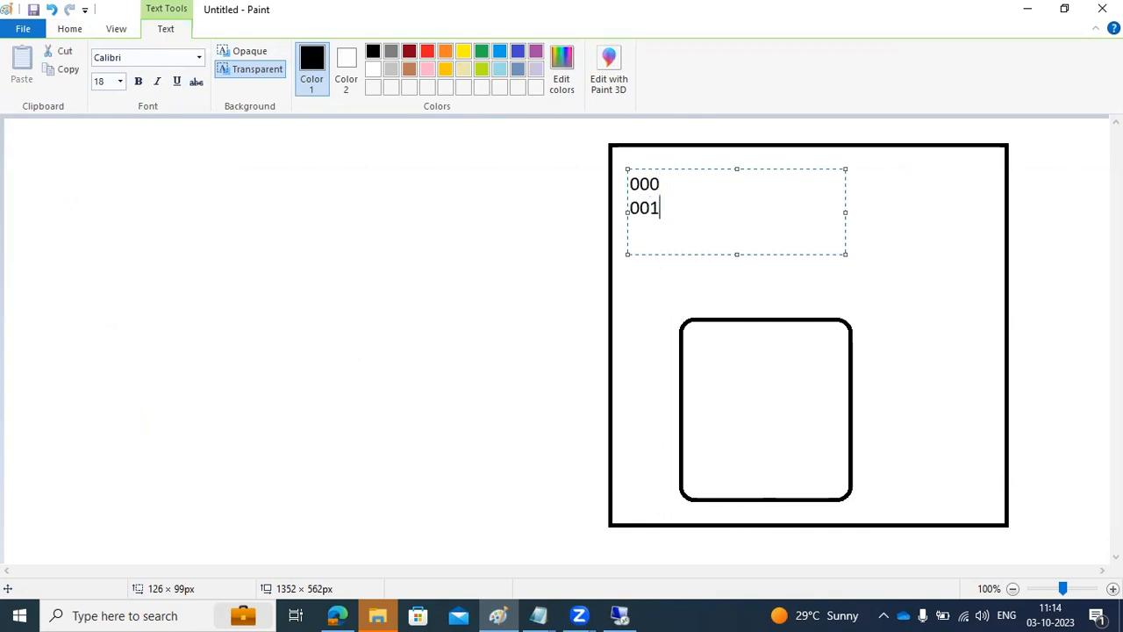
pyautogui.press('Return')
pyautogui.write('100')
pyautogui.click(490, 233)
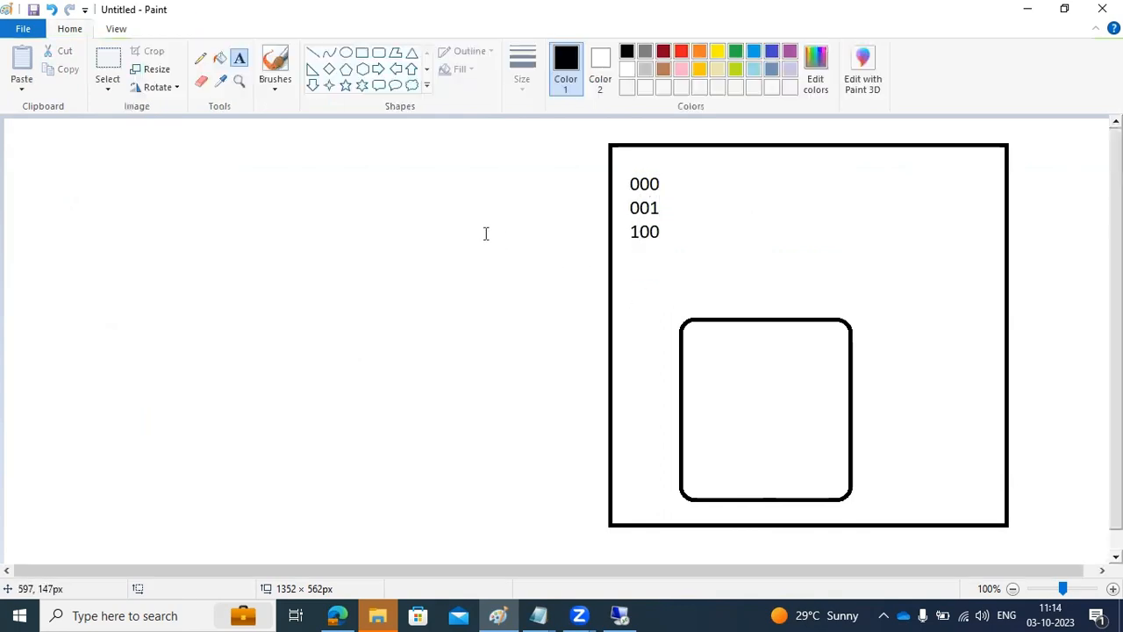
# Draw straight lines from outside the large rectangle to each client number, and from each number into the rounded rectangle
pyautogui.click(313, 53)
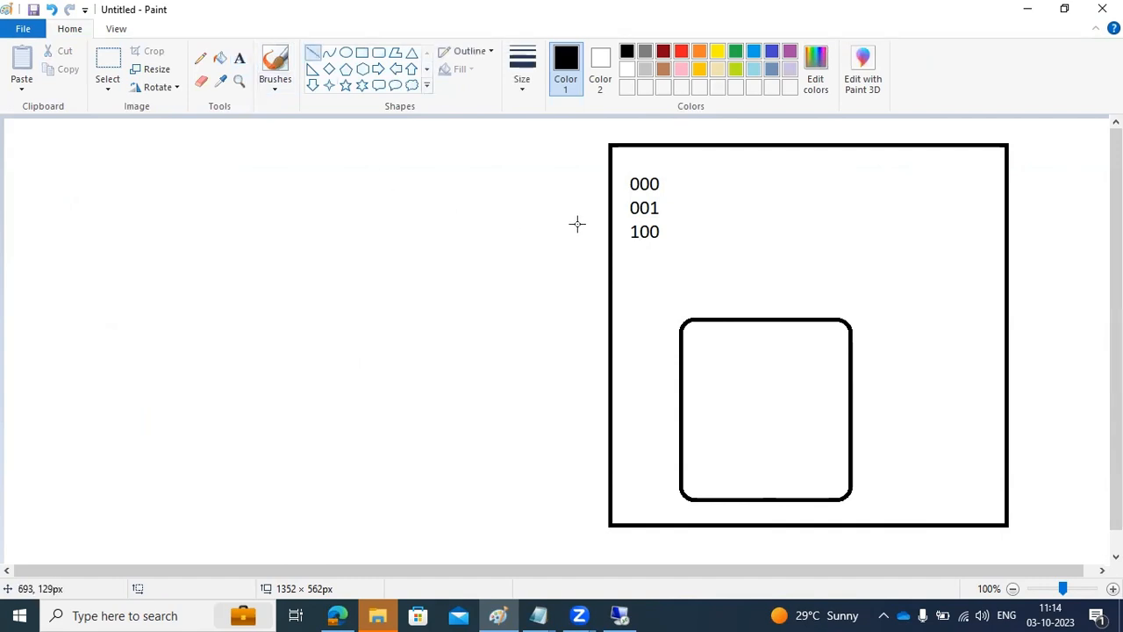
pyautogui.moveTo(301, 134); pyautogui.dragTo(715, 355)
pyautogui.moveTo(333, 131); pyautogui.dragTo(727, 355)
pyautogui.moveTo(375, 120)
pyautogui.mouseDown()
pyautogui.moveTo(567, 175)
pyautogui.moveTo(665, 188)
pyautogui.moveTo(685, 252)
pyautogui.moveTo(746, 346)
pyautogui.mouseUp()
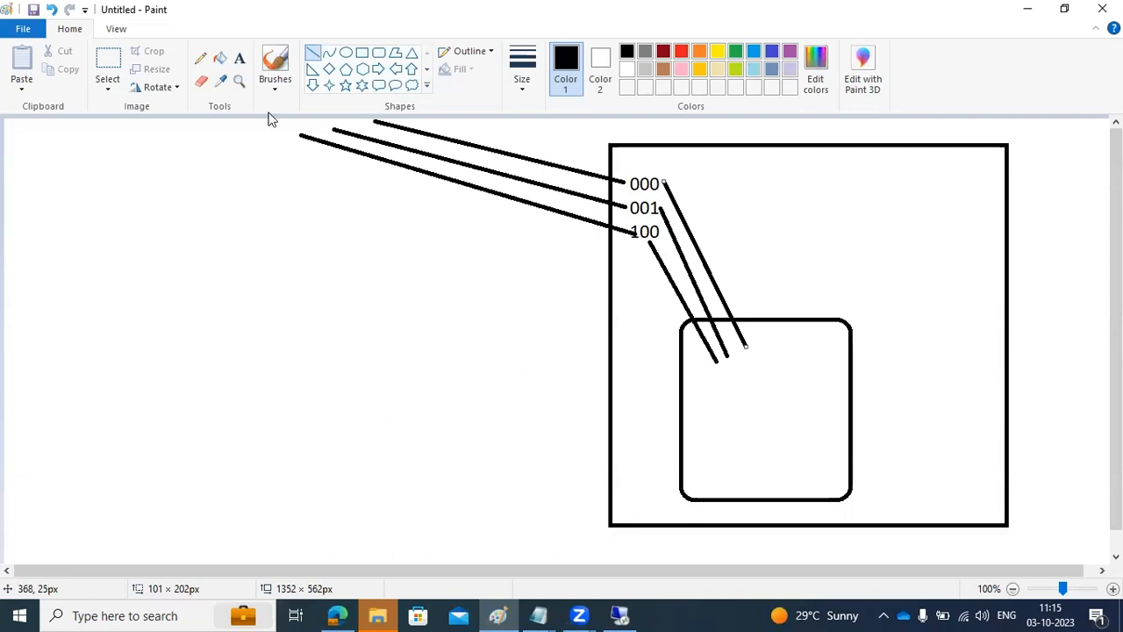
# Label the line from client 000 with the text RP1CLNT000 just above the rounded rectangle
pyautogui.click(239, 57)
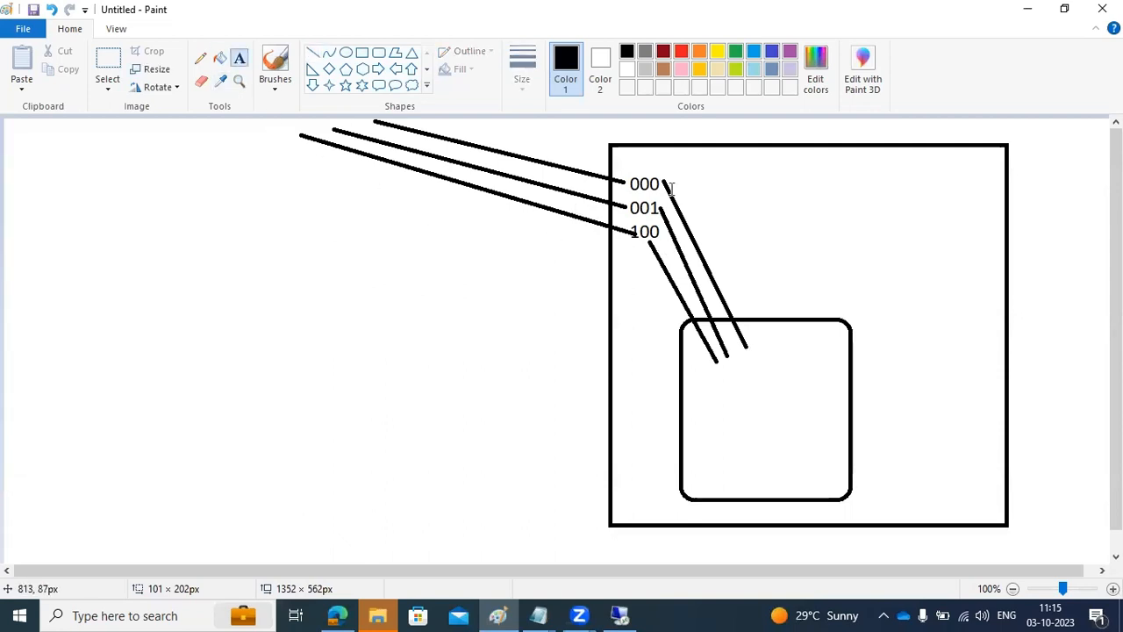
pyautogui.click(718, 284)
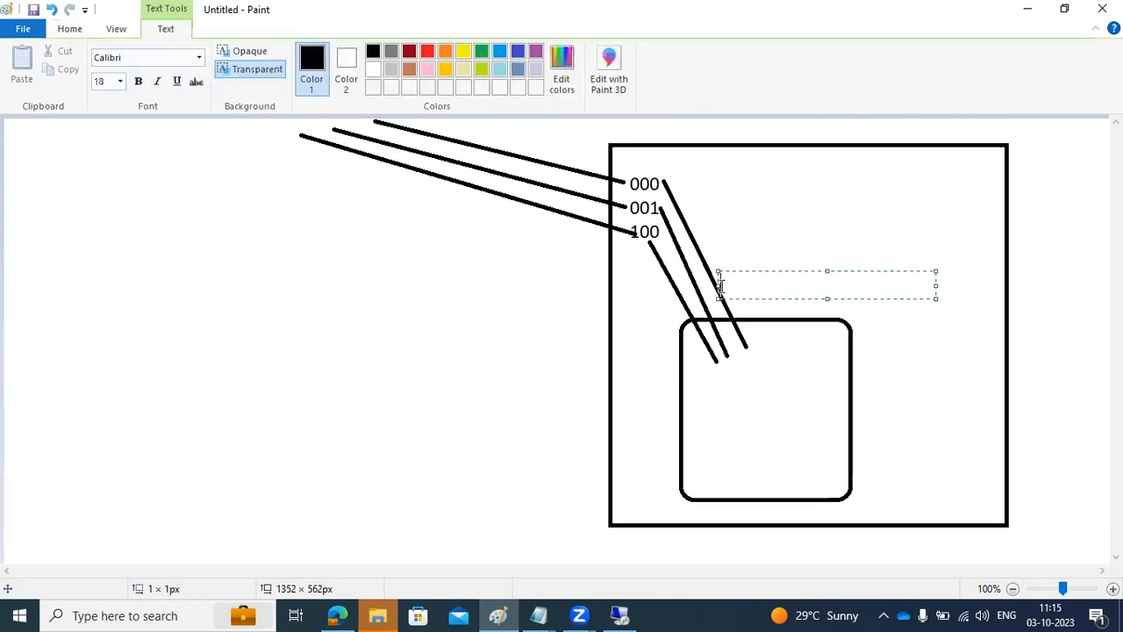
pyautogui.write('RP1CLNT000')
pyautogui.click(729, 353)
# Add the text lines RP1CLNT001 and Rp1CLNT100 inside the rounded rectangle where the client lines end
pyautogui.click(730, 353)
pyautogui.write('R')
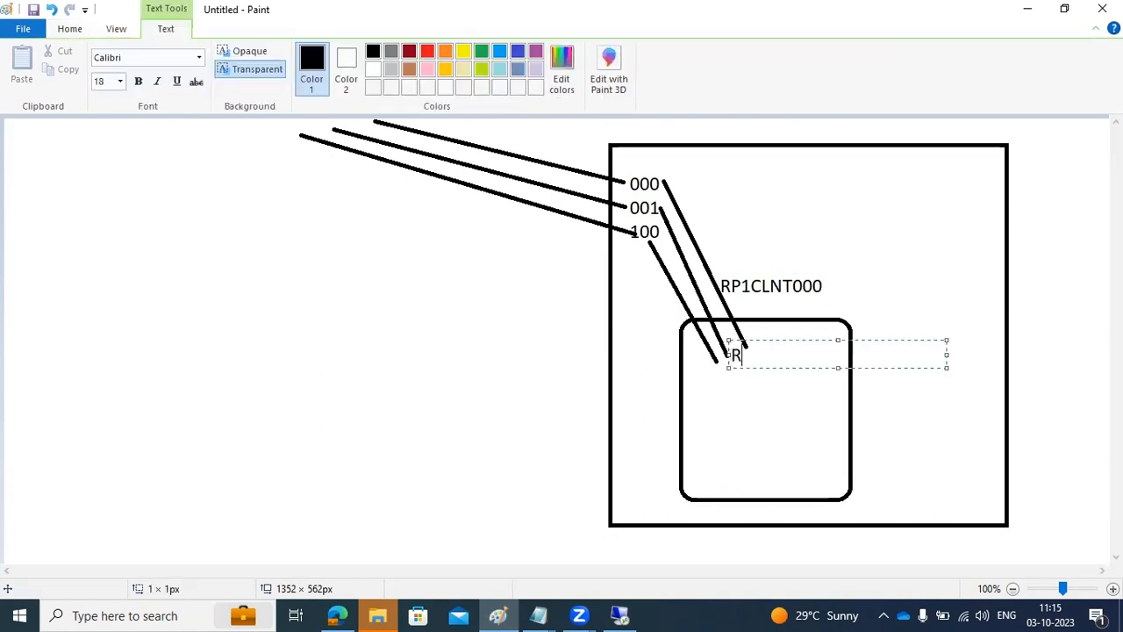
pyautogui.write('P1CLNT')
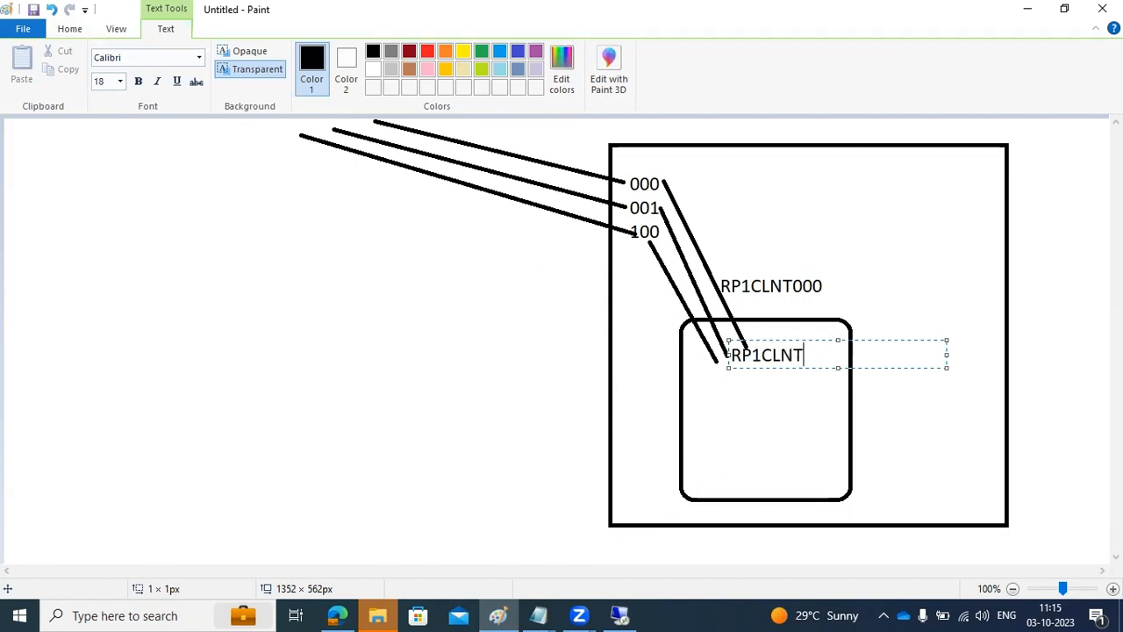
pyautogui.write('001')
pyautogui.press('Return')
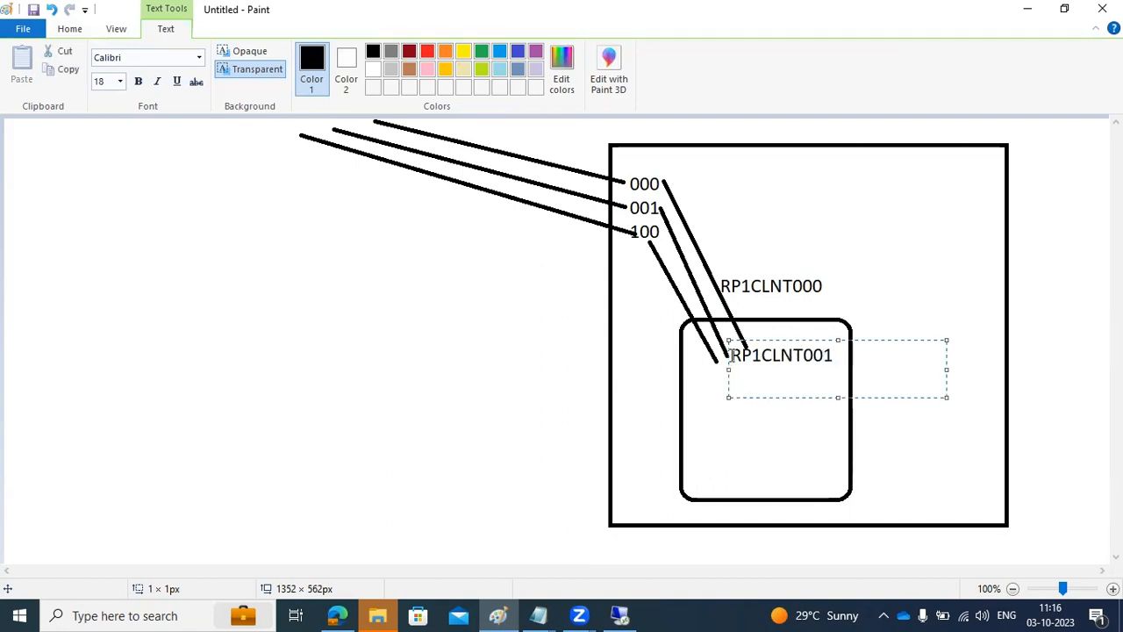
pyautogui.write('Rp1CLNT100')
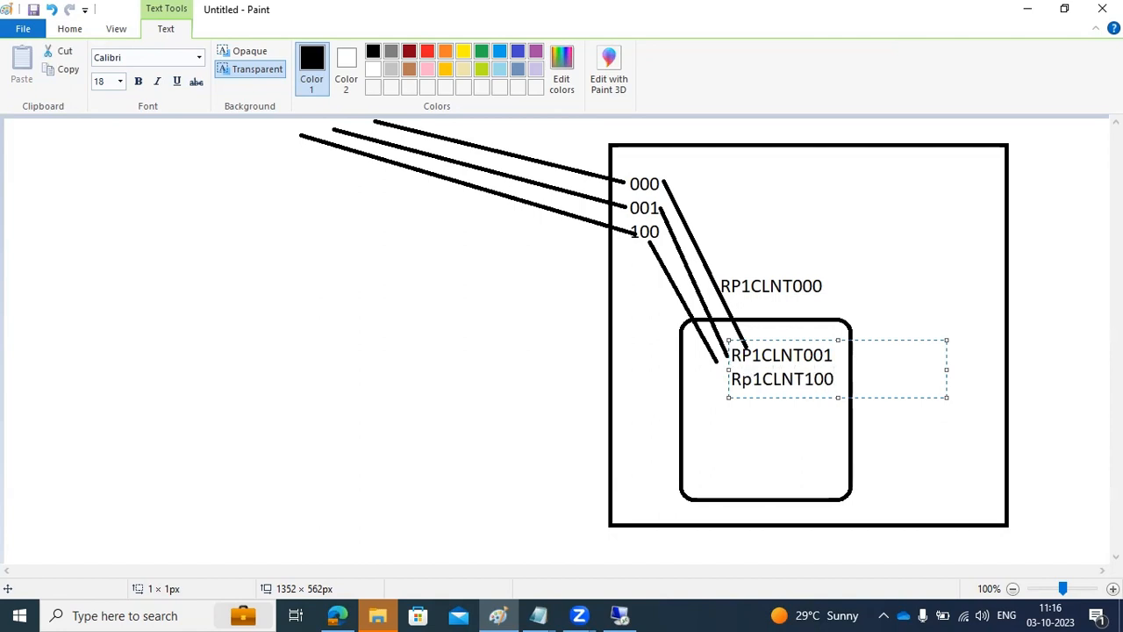
# Add three text lines low in the rounded rectangle, each starting with the user's name: RP!CLNT100 after a hyphen, RP1CLNT000 and Rp1CLNT001
pyautogui.click(631, 341)
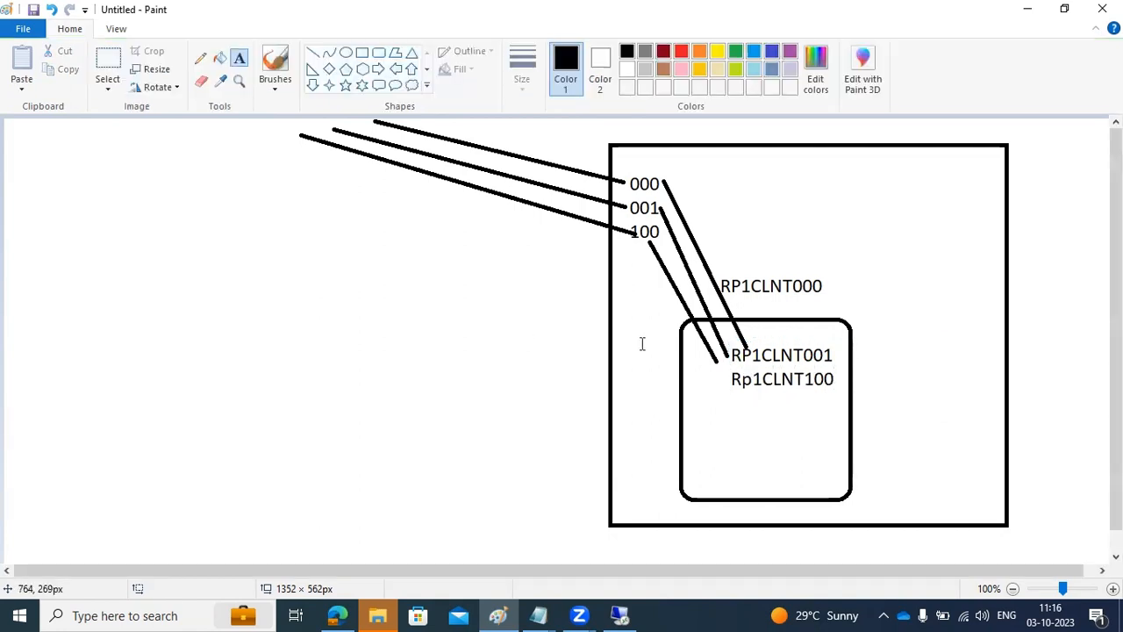
pyautogui.click(692, 416)
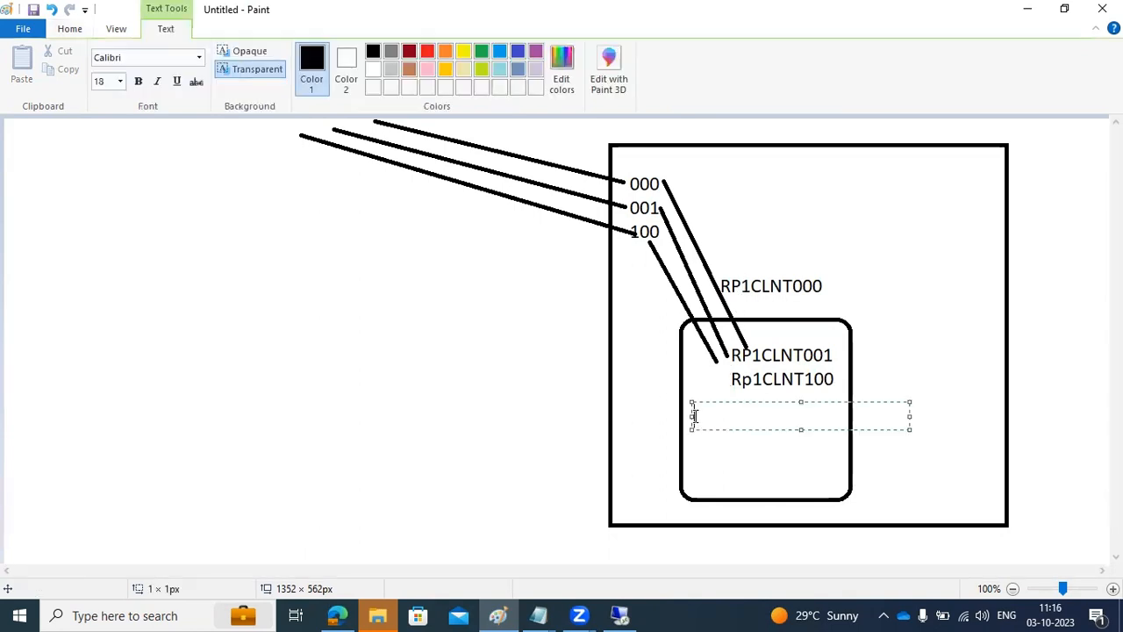
pyautogui.write('RAVI - RP!CLNT100')
pyautogui.press('Return')
pyautogui.write('RAVI ')
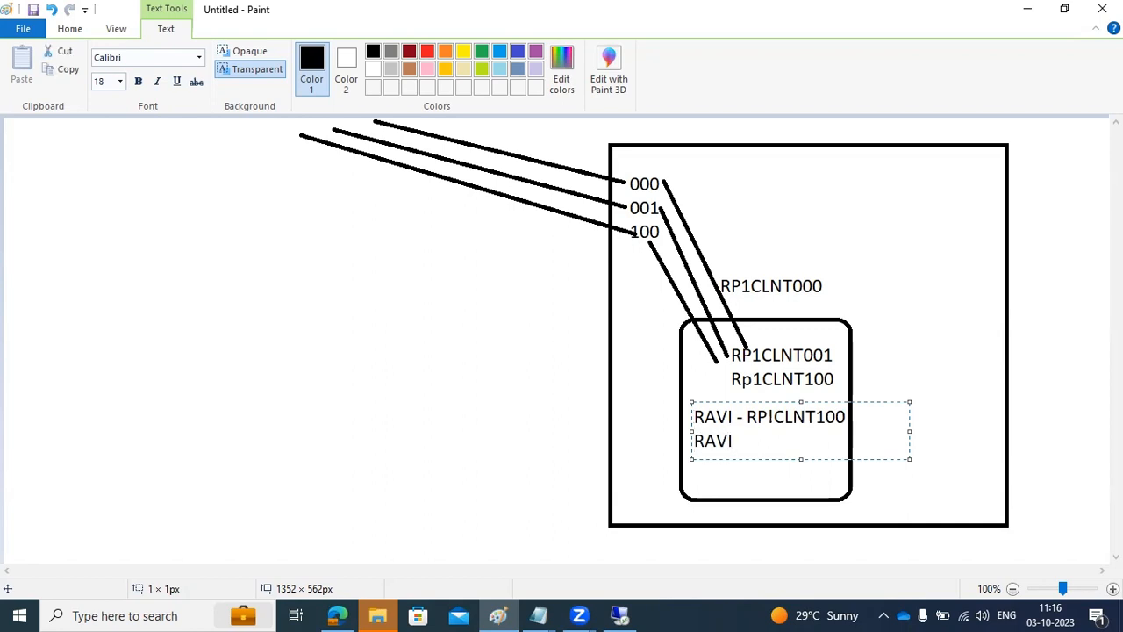
pyautogui.write('RP1CLNT000')
pyautogui.press('Return')
pyautogui.write('RA')
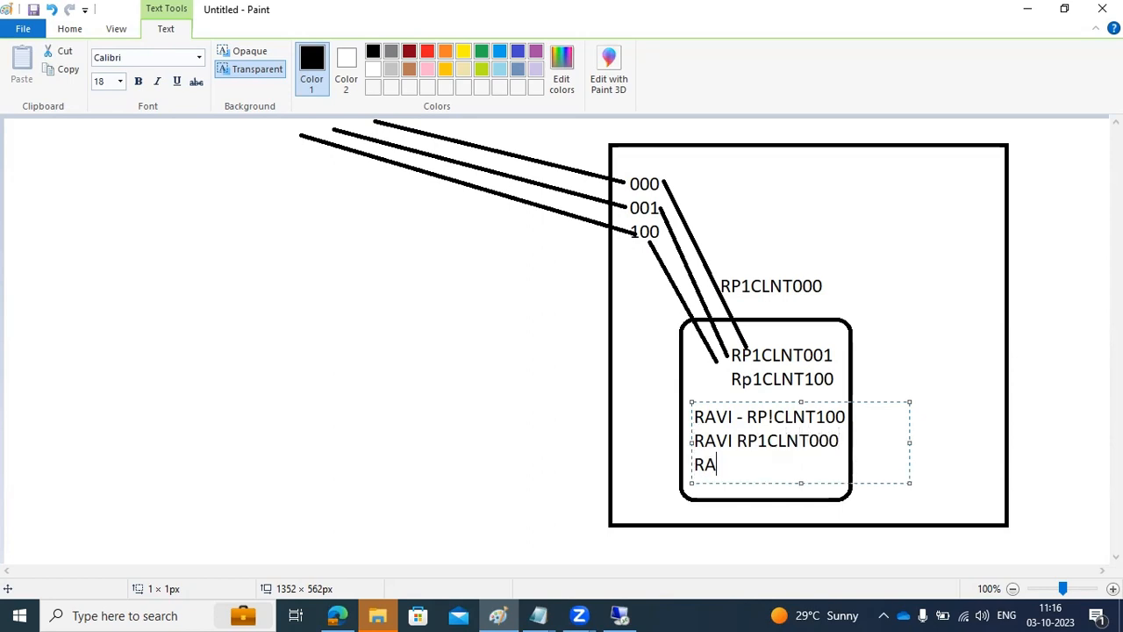
pyautogui.write('VI Rp1CLNT001')
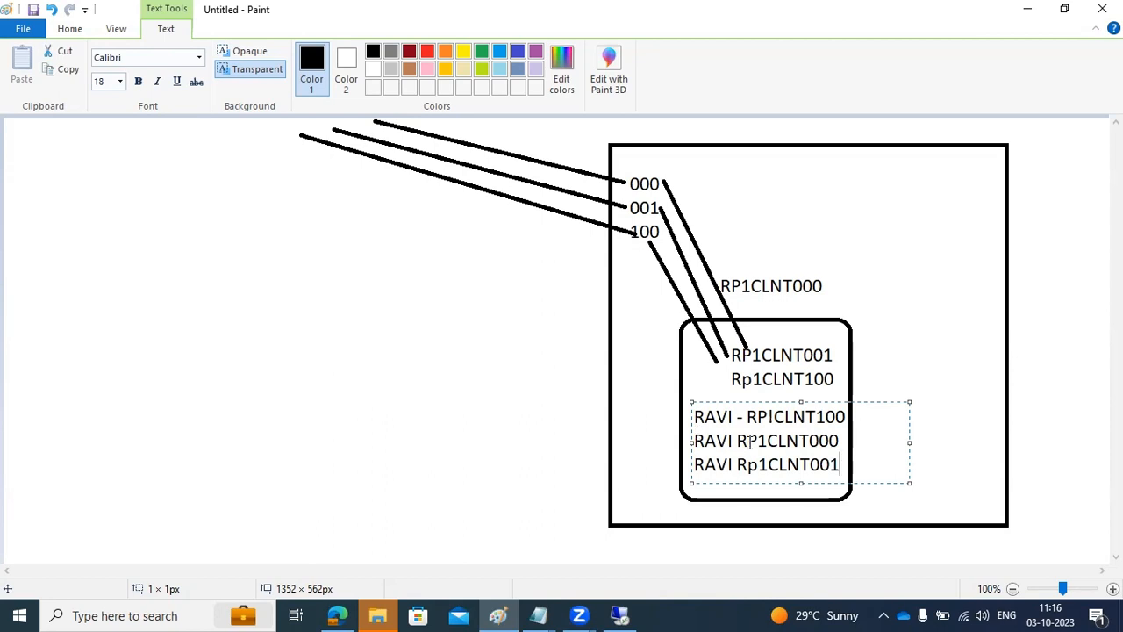
# Remove the hyphen from the first of the three new lines and shift the text block slightly up inside the rounded rectangle
pyautogui.click(744, 417)
pyautogui.press('BackSpace')
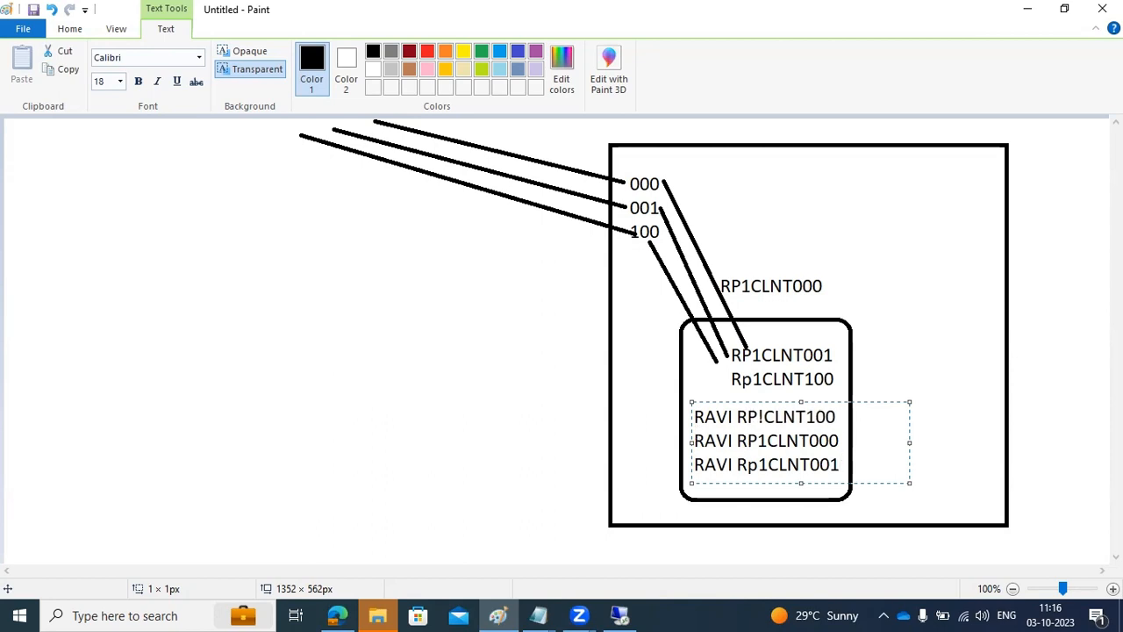
pyautogui.moveTo(742, 414); pyautogui.dragTo(843, 417)
pyautogui.moveTo(730, 416); pyautogui.dragTo(706, 427)
pyautogui.click(706, 428)
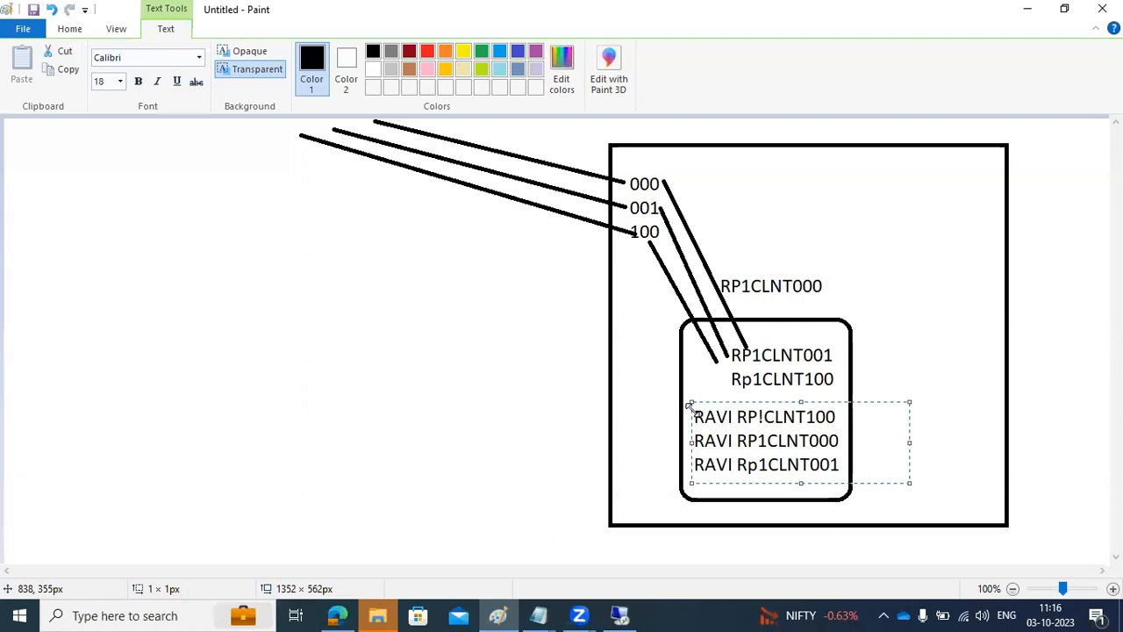
pyautogui.moveTo(691, 405); pyautogui.dragTo(692, 397)
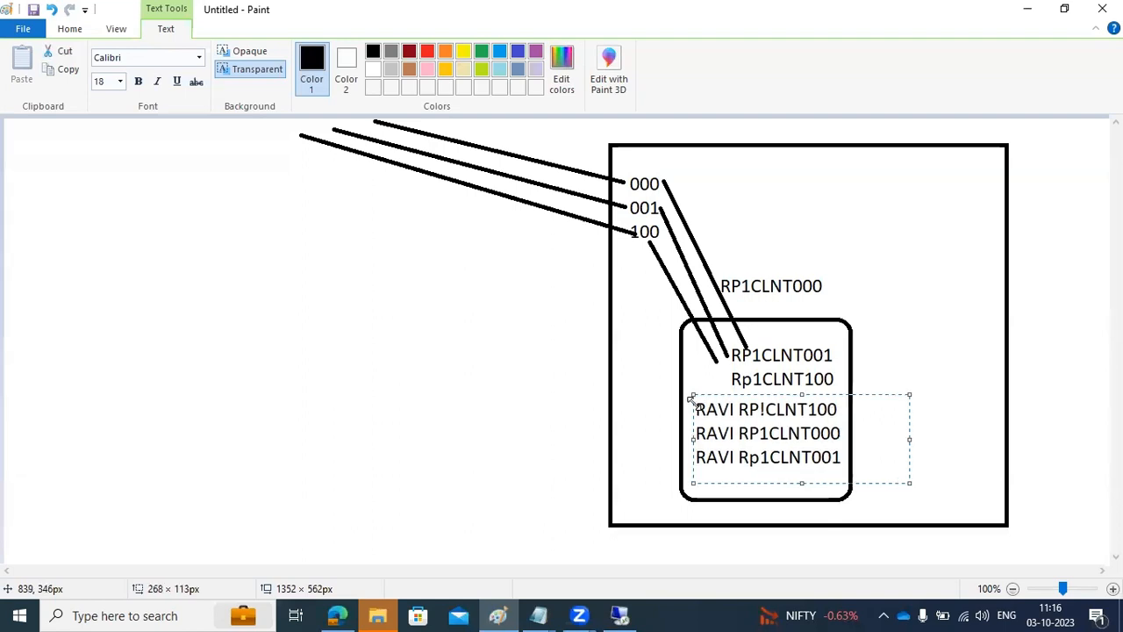
pyautogui.click(737, 489)
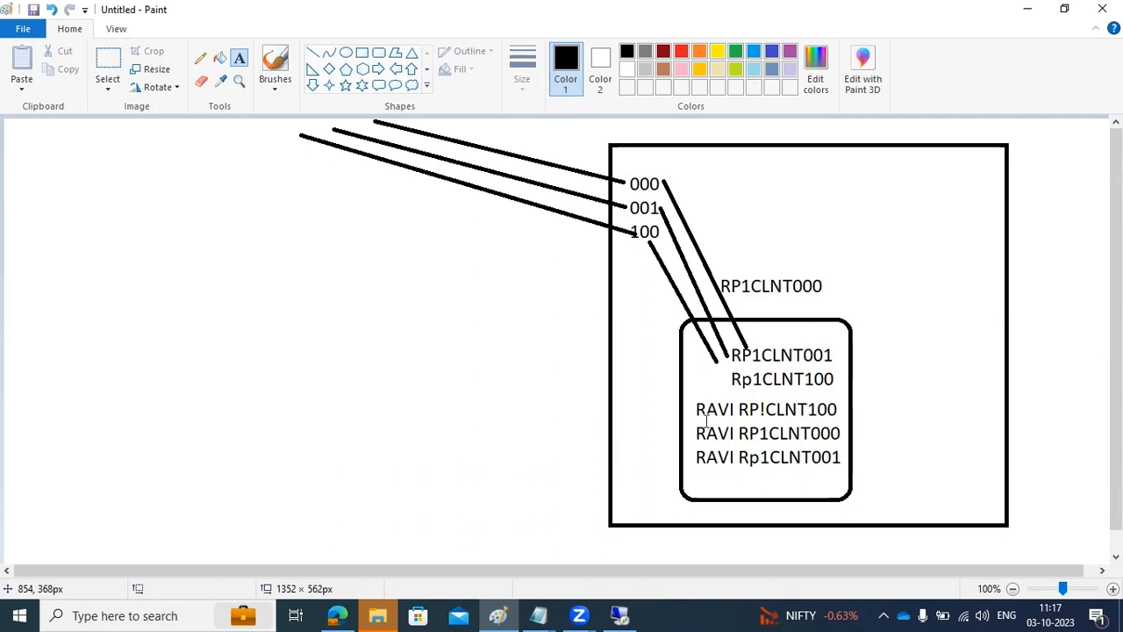
# Add the note "Logical systems :SALE or BD54 tcodes" in a large text box in the empty area beside the large rectangle
pyautogui.hotkey('alt', 'Tab')
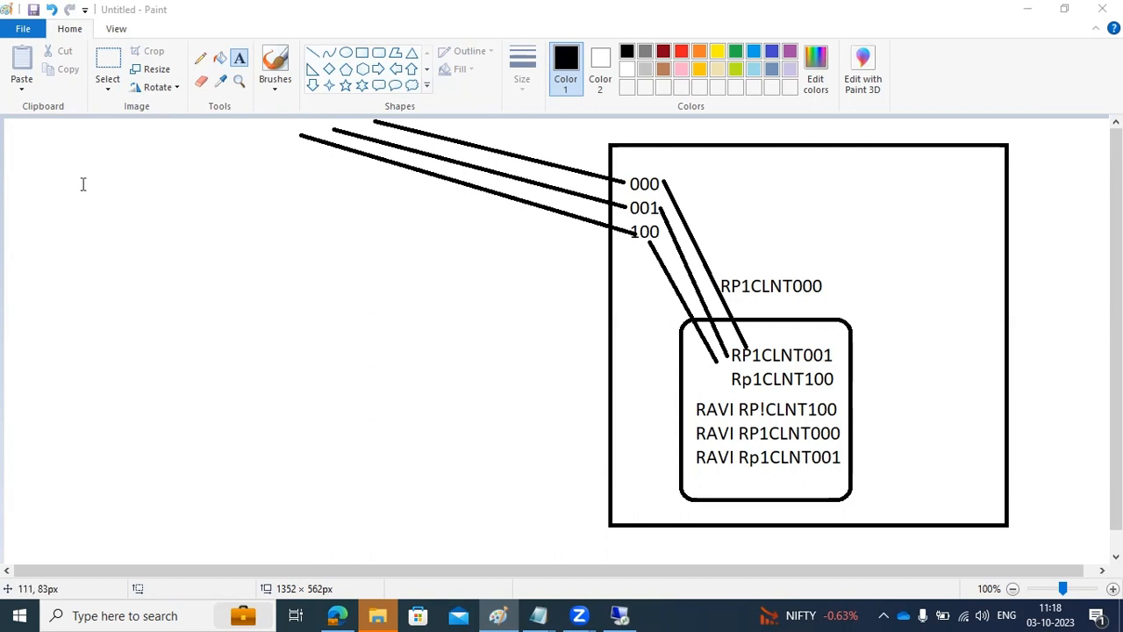
pyautogui.moveTo(17, 143); pyautogui.dragTo(464, 470)
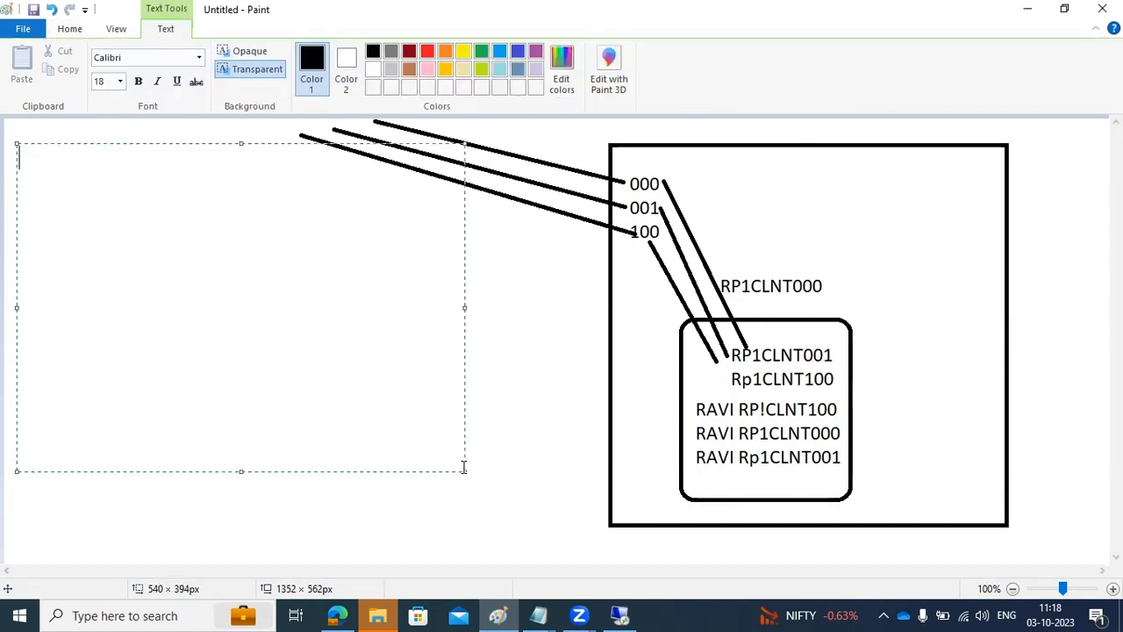
pyautogui.write('Logical systems :')
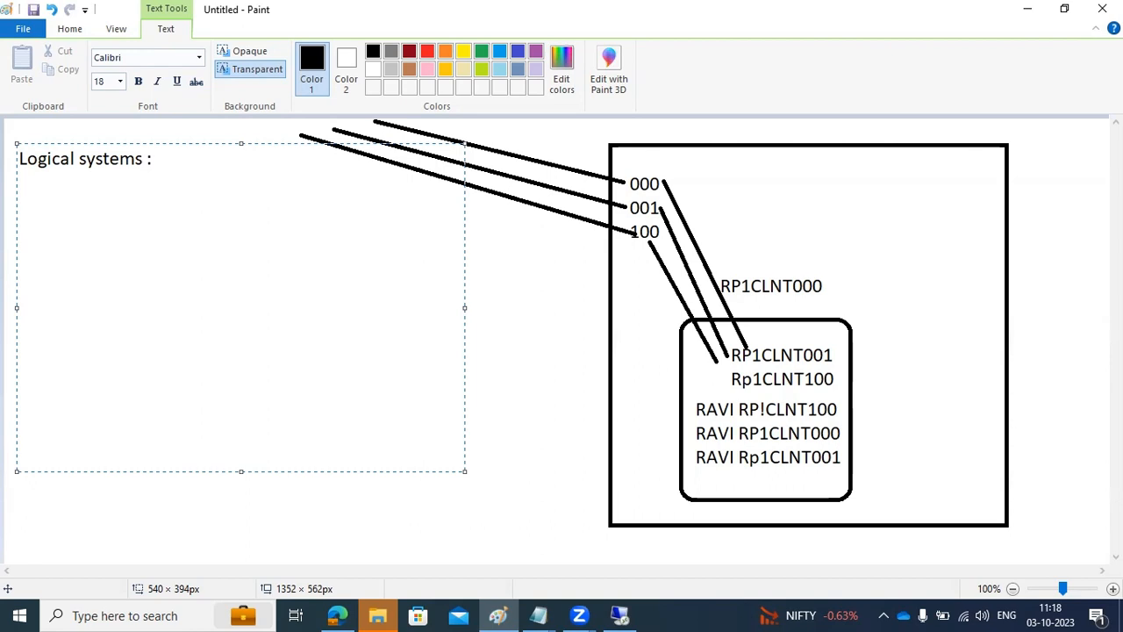
pyautogui.write('SALE or BD5')
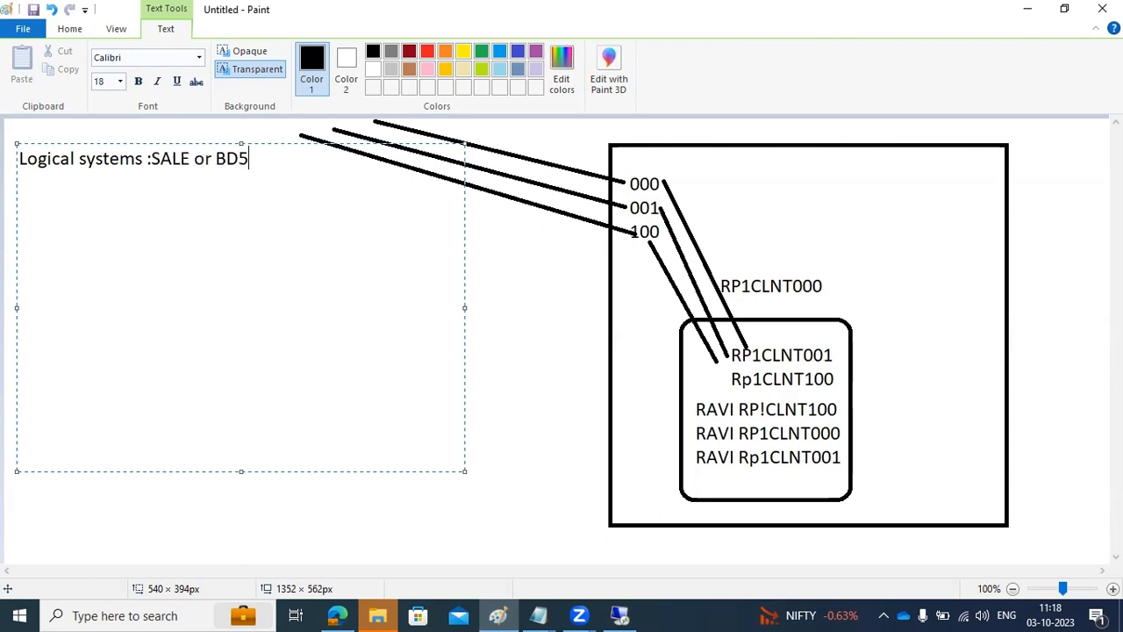
pyautogui.write('4 tcodes')
pyautogui.press('Return')
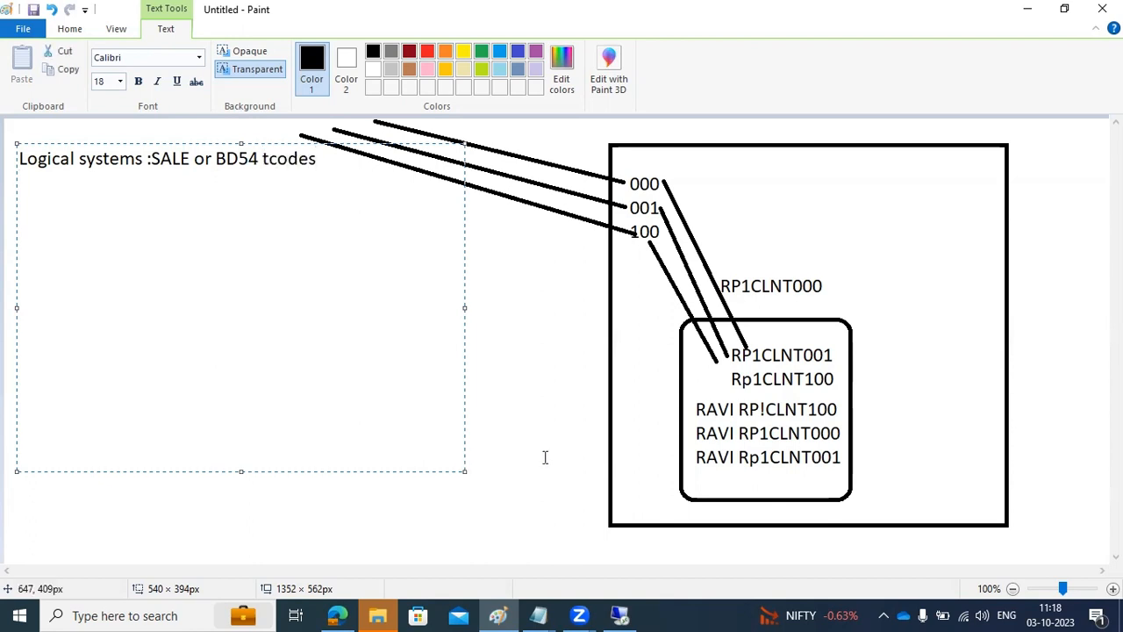
# Switch to the SAP session and try to open the logical systems table for editing with transaction BD54
pyautogui.click(620, 616)
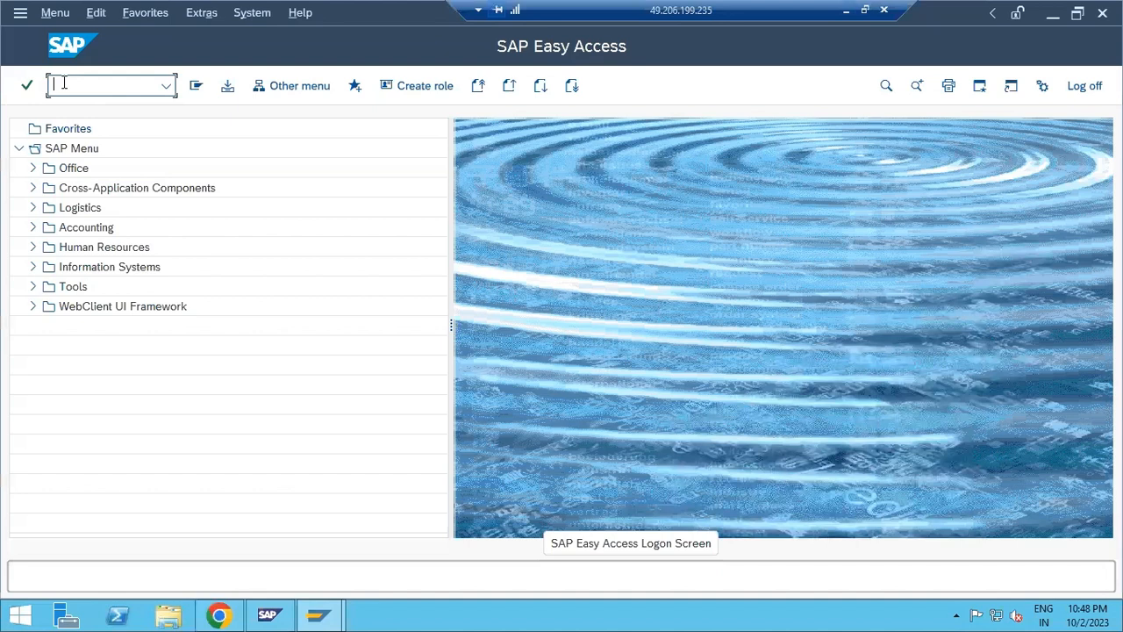
pyautogui.write('bd54')
pyautogui.press('Return')
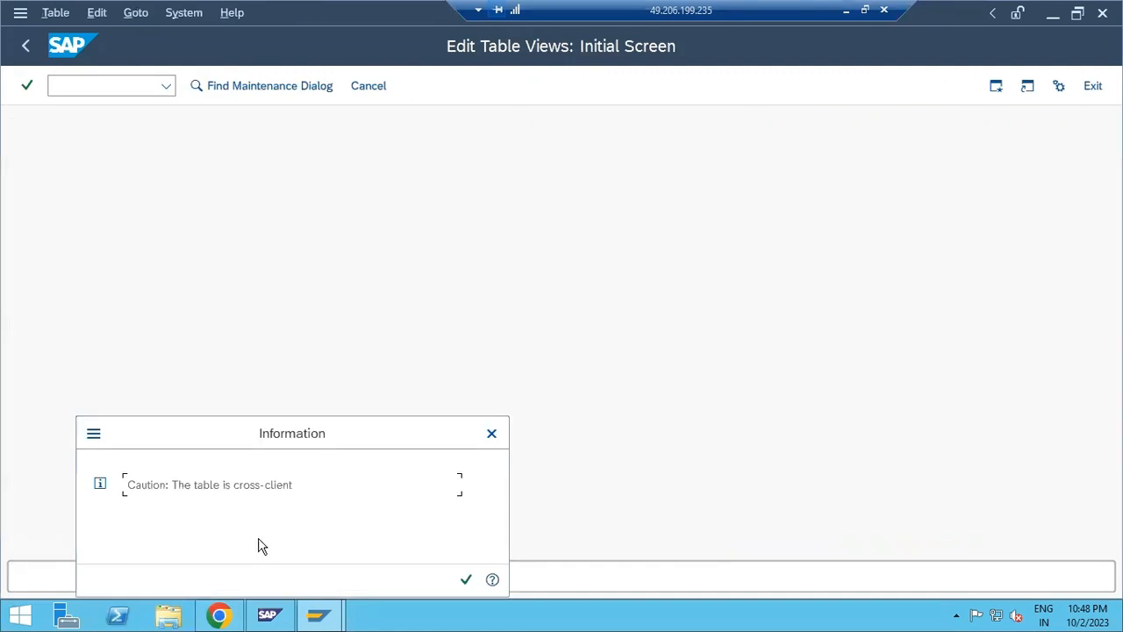
pyautogui.click(465, 579)
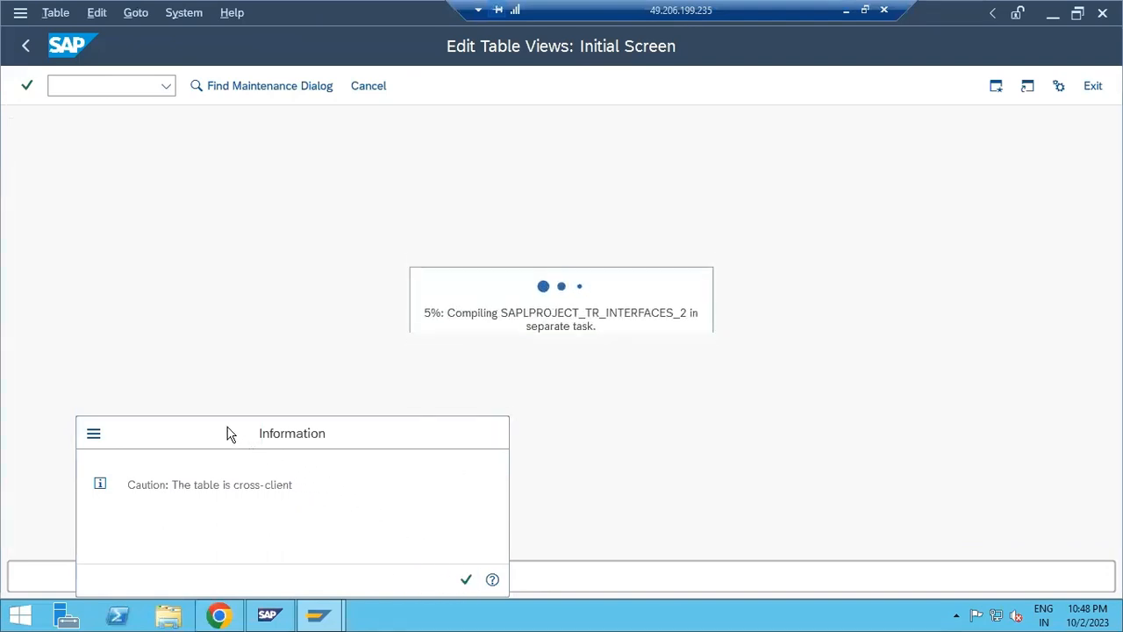
pyautogui.moveTo(226, 433); pyautogui.dragTo(255, 301)
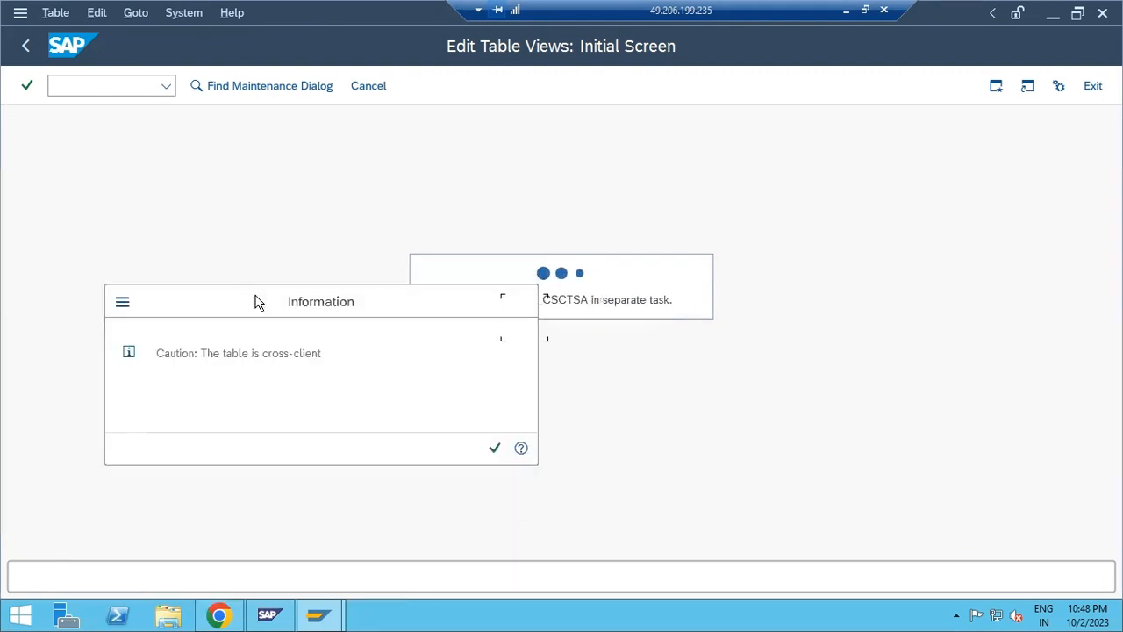
pyautogui.click(495, 448)
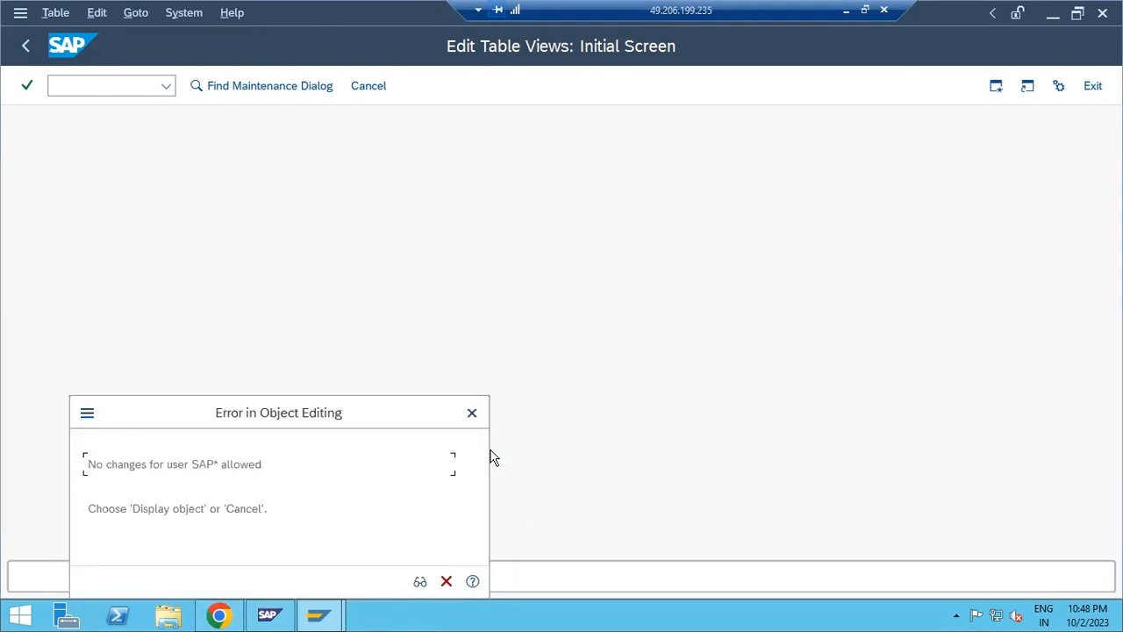
pyautogui.click(446, 581)
pyautogui.click(465, 580)
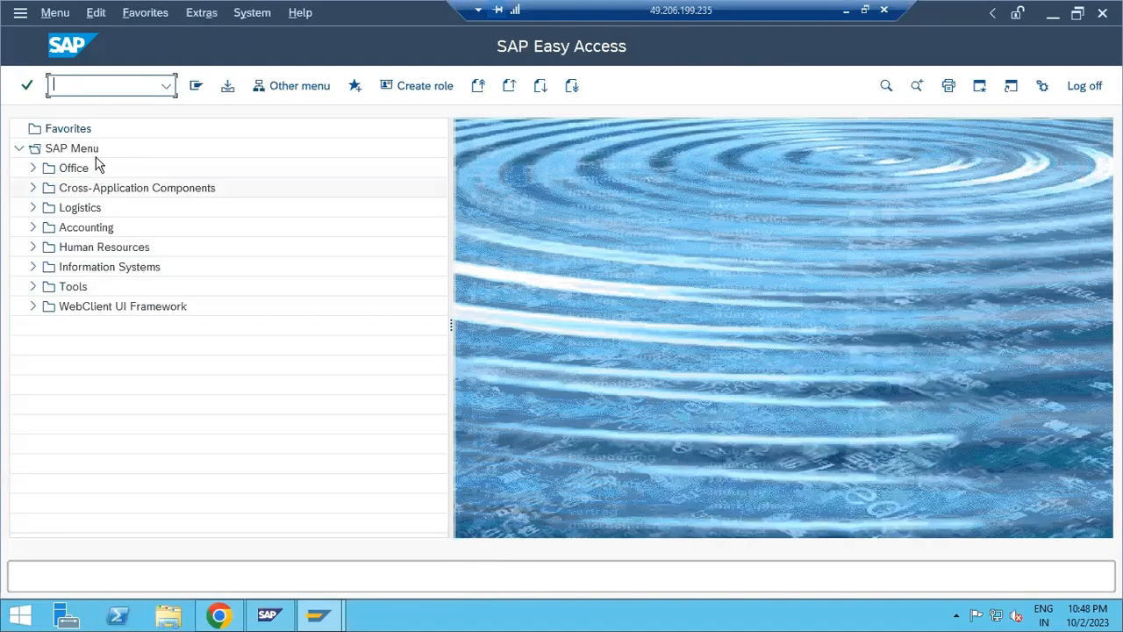
# View the system's license administration with transaction SLICENSE and return to the SAP Easy Access screen
pyautogui.write('slicense')
pyautogui.press('Return')
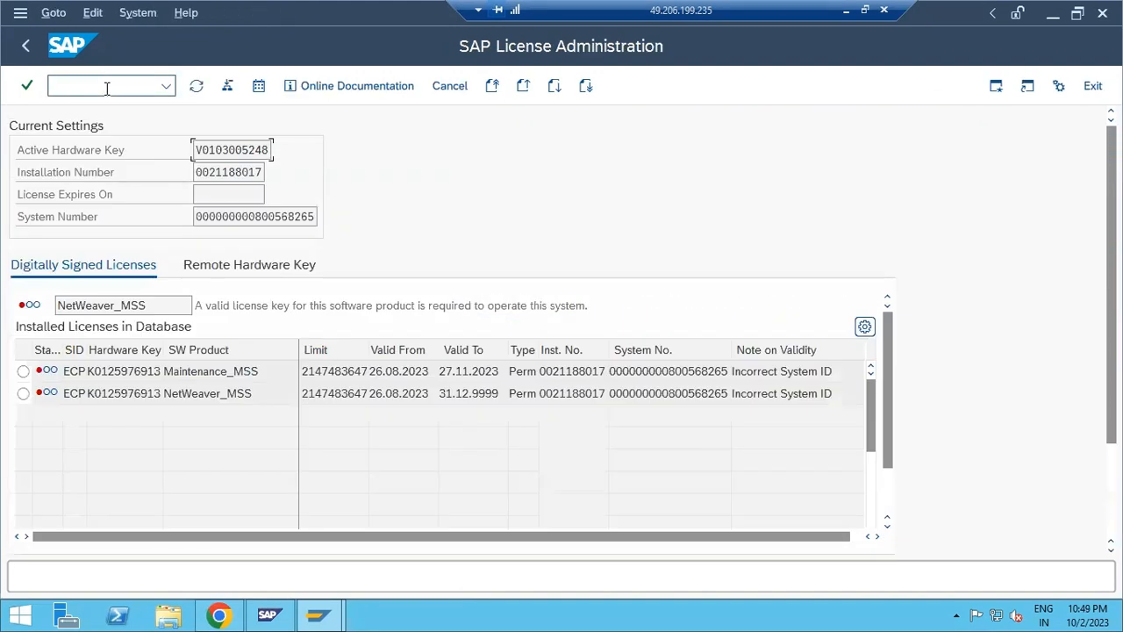
pyautogui.click(28, 48)
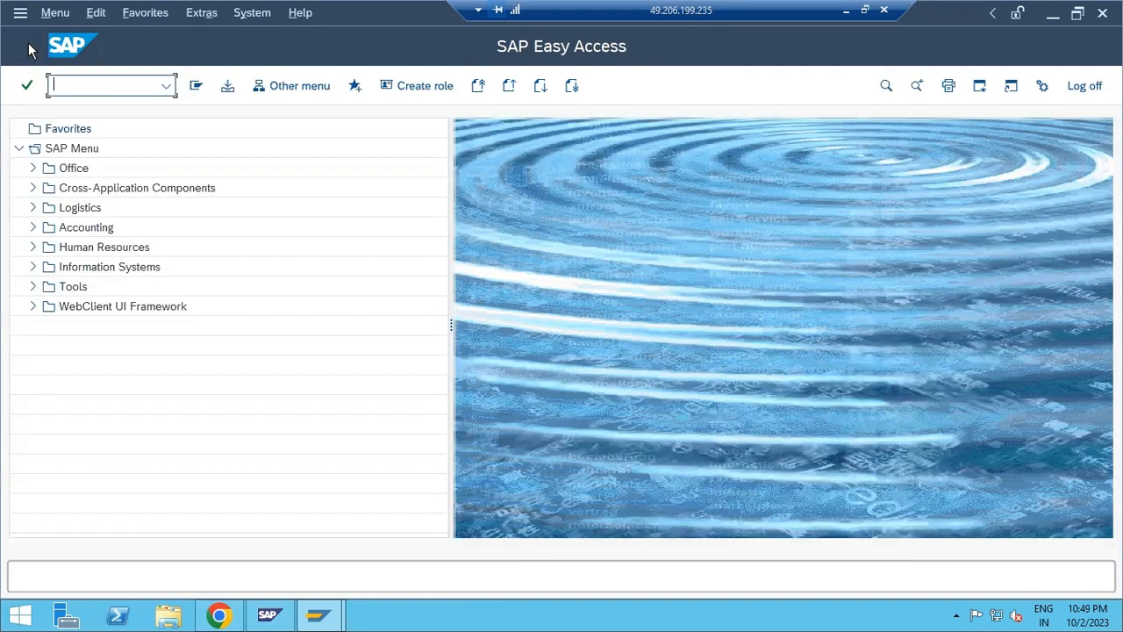
# Switch to SAP Logon and open the SAP ECC development (ECD) connection
pyautogui.moveTo(320, 619)
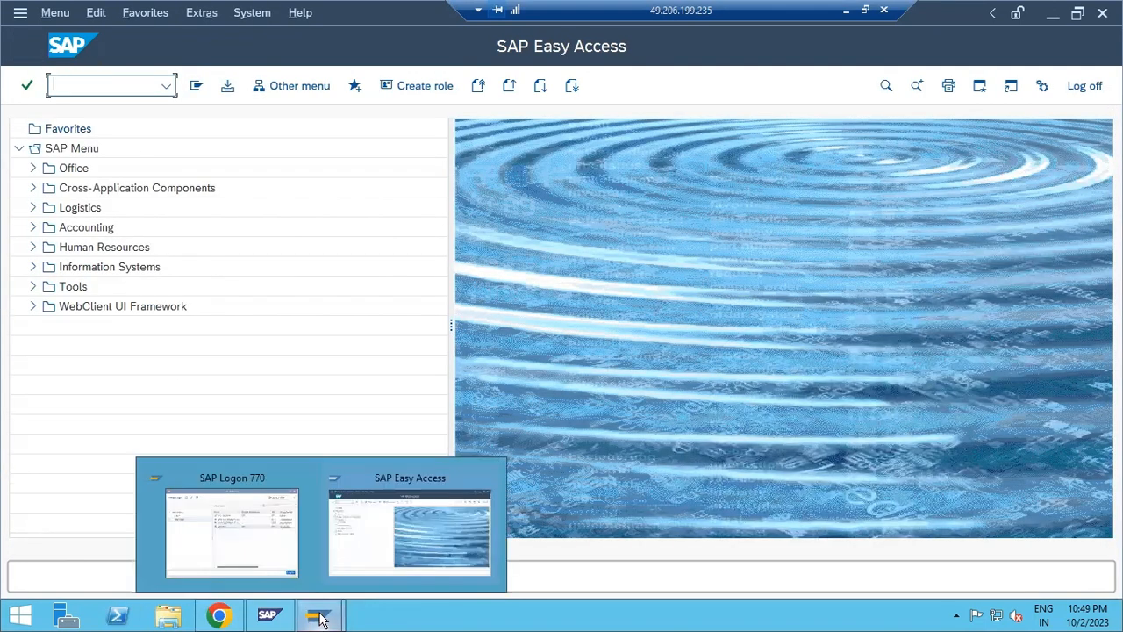
pyautogui.click(251, 537)
pyautogui.click(492, 208)
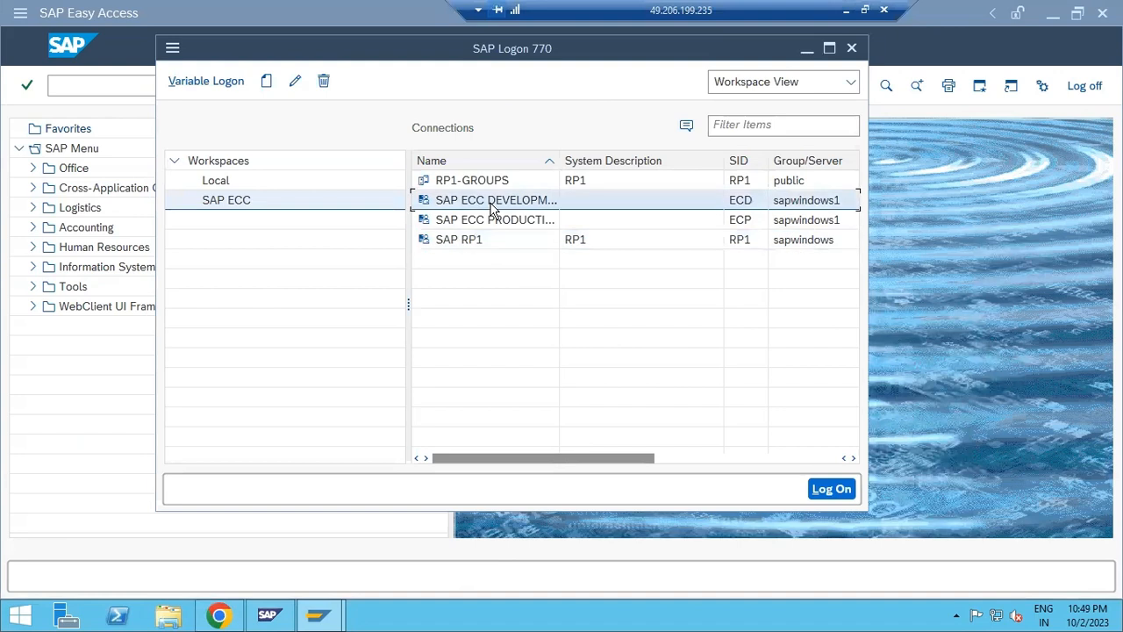
pyautogui.doubleClick(492, 202)
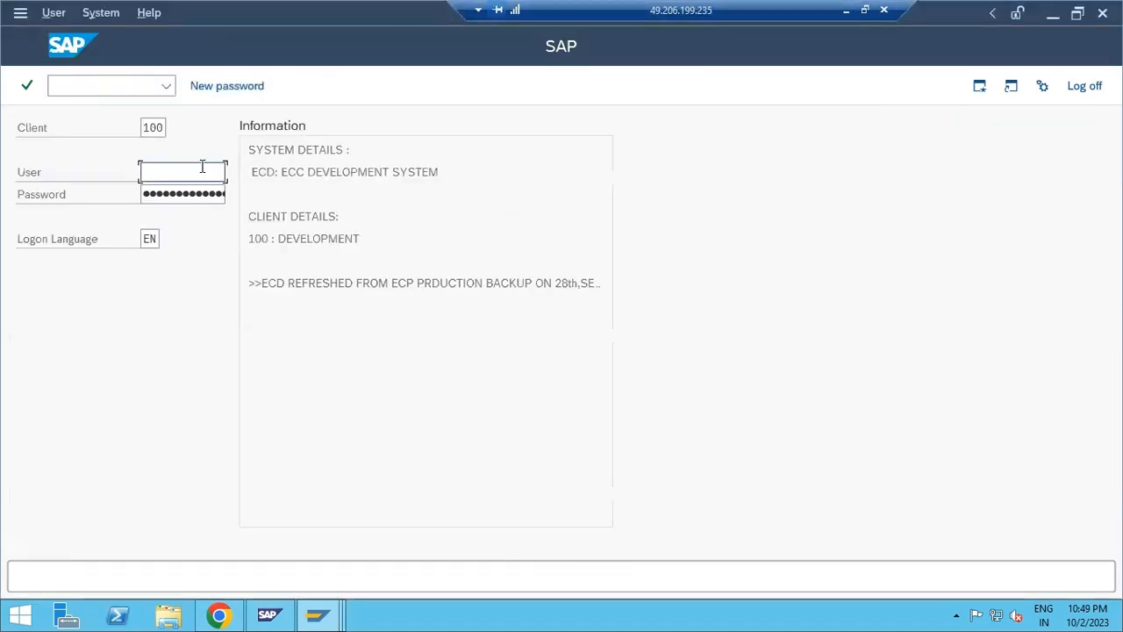
# Try to log on to client 000 of ECD as user basis with the account password
pyautogui.click(156, 129)
pyautogui.doubleClick(156, 128)
pyautogui.write('000')
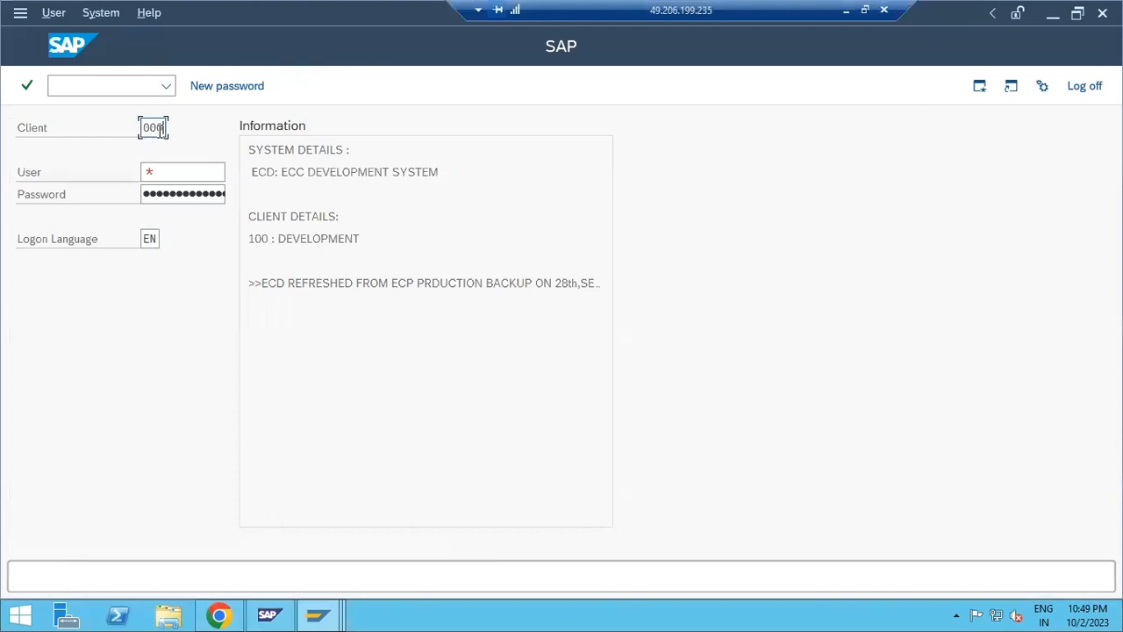
pyautogui.press('Tab')
pyautogui.write('basis')
pyautogui.press('Tab')
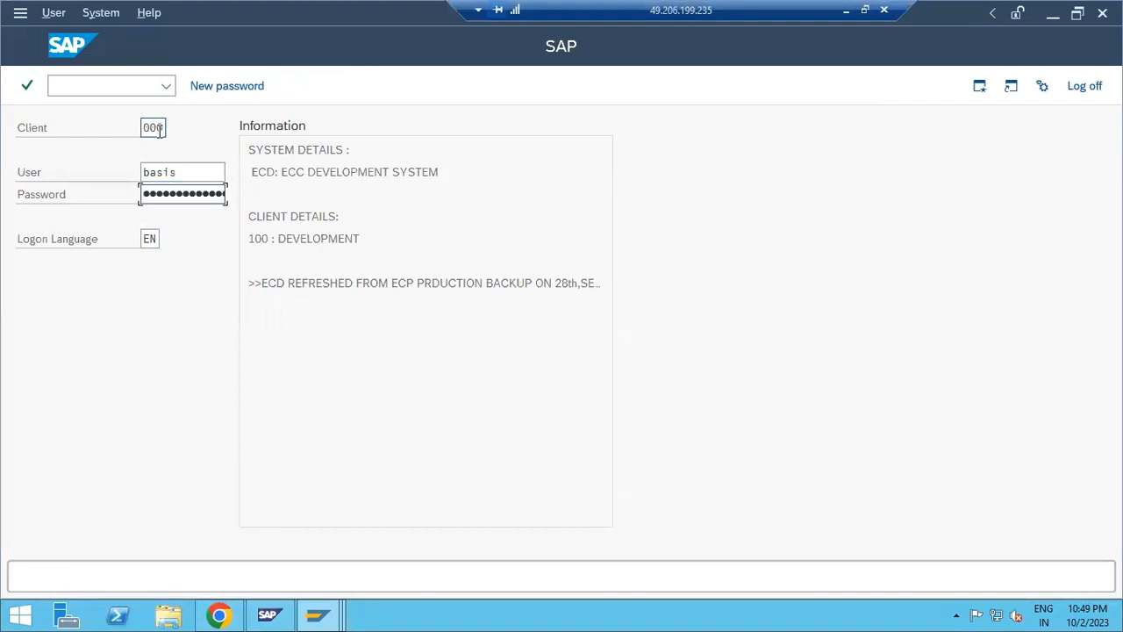
pyautogui.write('*****')
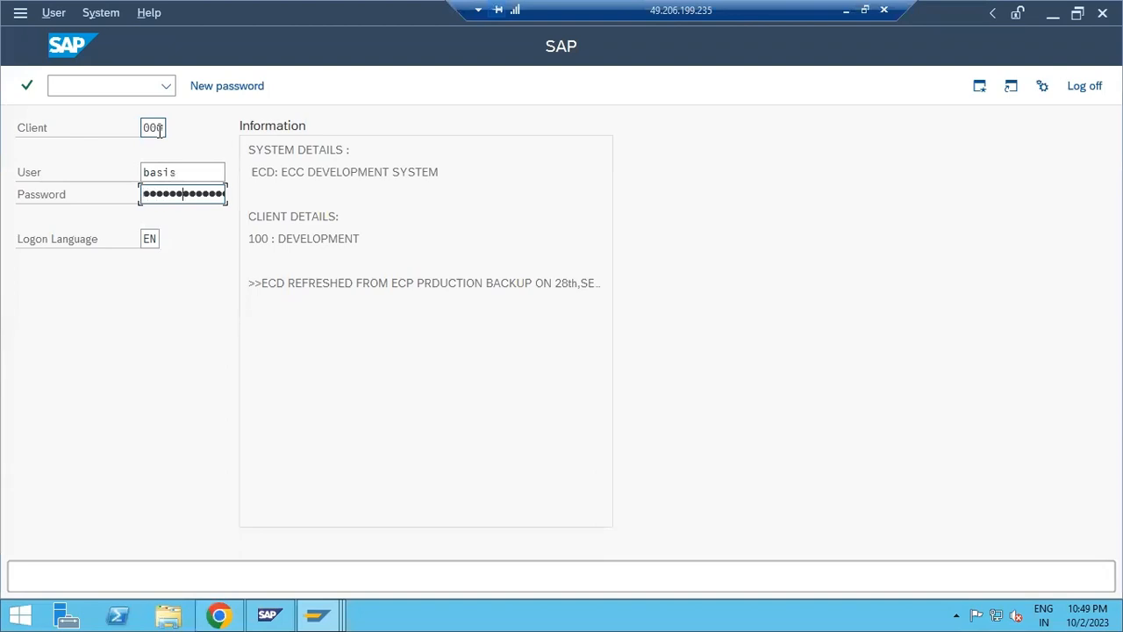
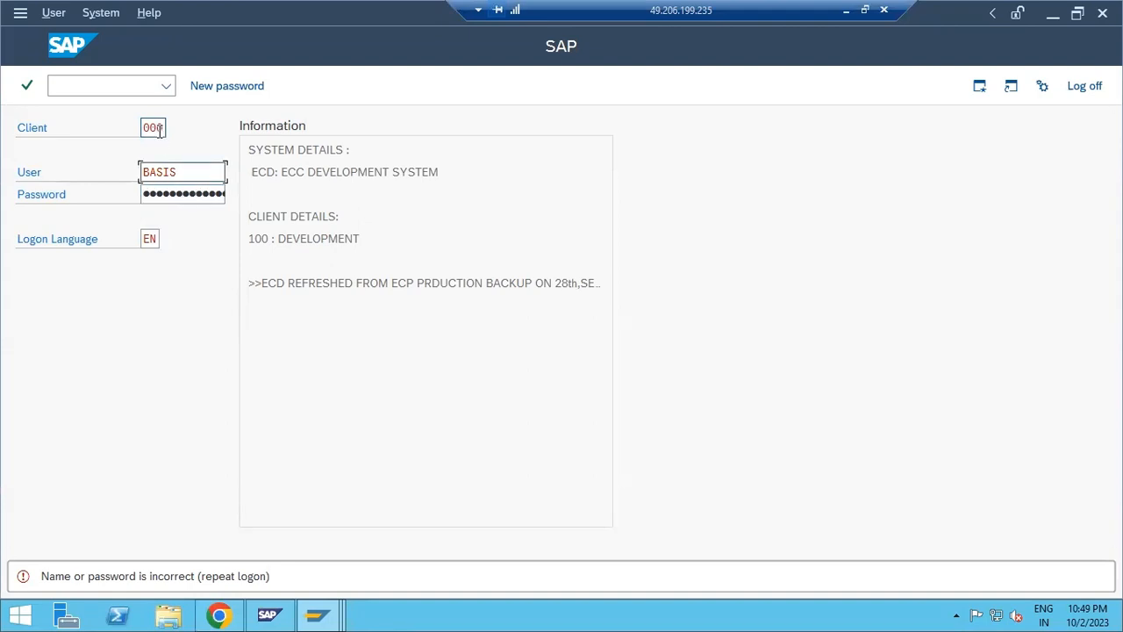
pyautogui.click(141, 195)
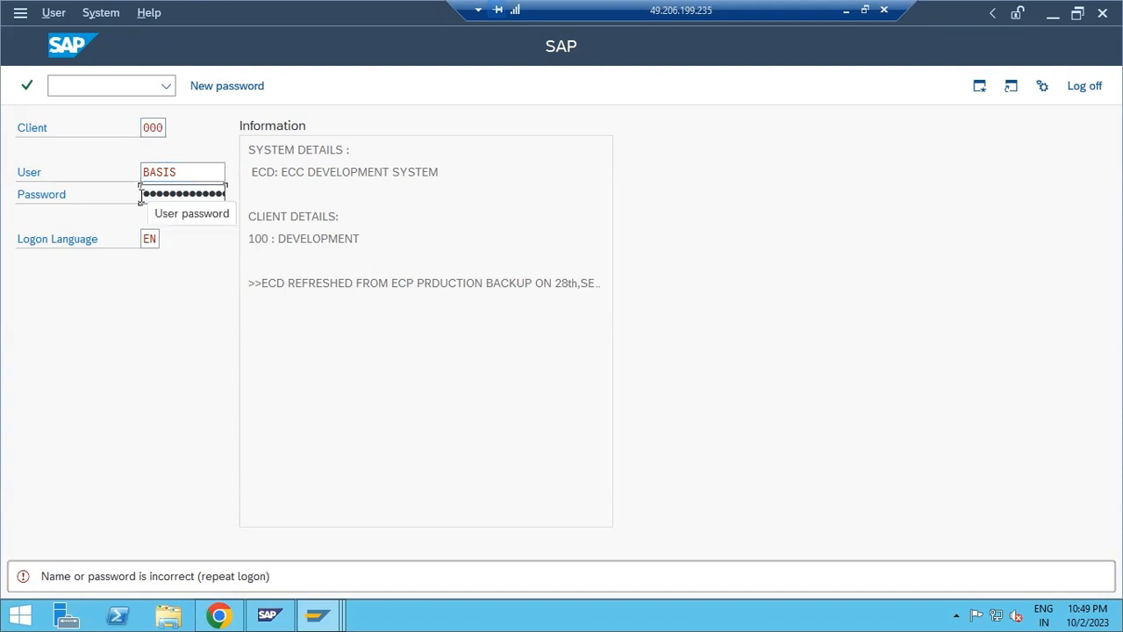
pyautogui.write('******')
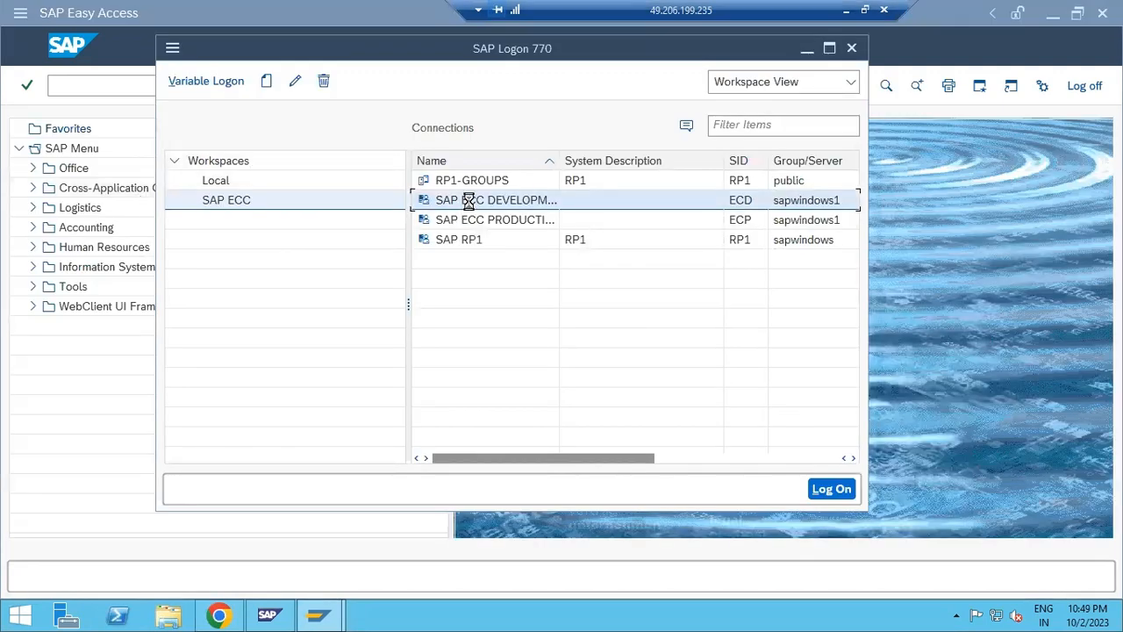
# Reopen the ECD connection and log on to client 100 as user basis with the account password
pyautogui.doubleClick(469, 208)
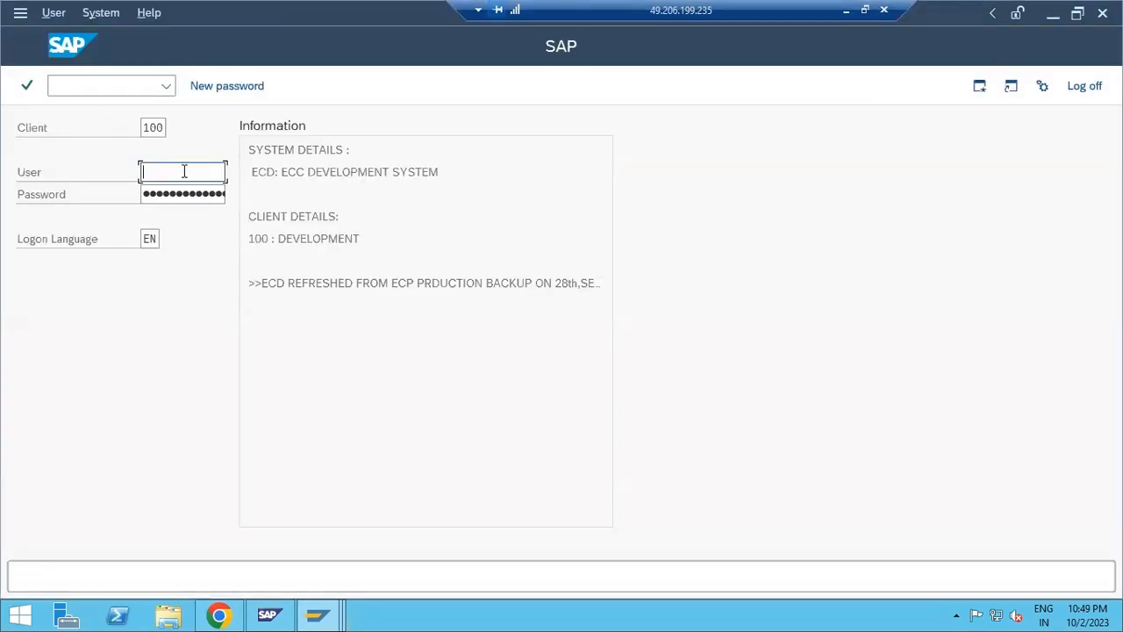
pyautogui.write('basis')
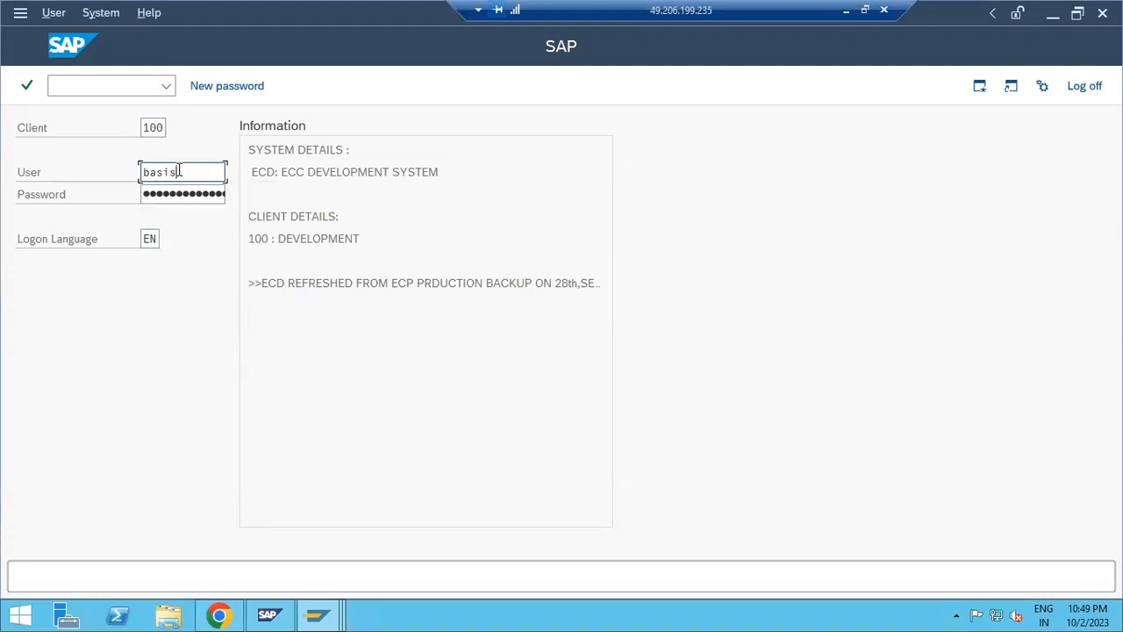
pyautogui.press('Tab')
pyautogui.write('****')
pyautogui.press('Return')
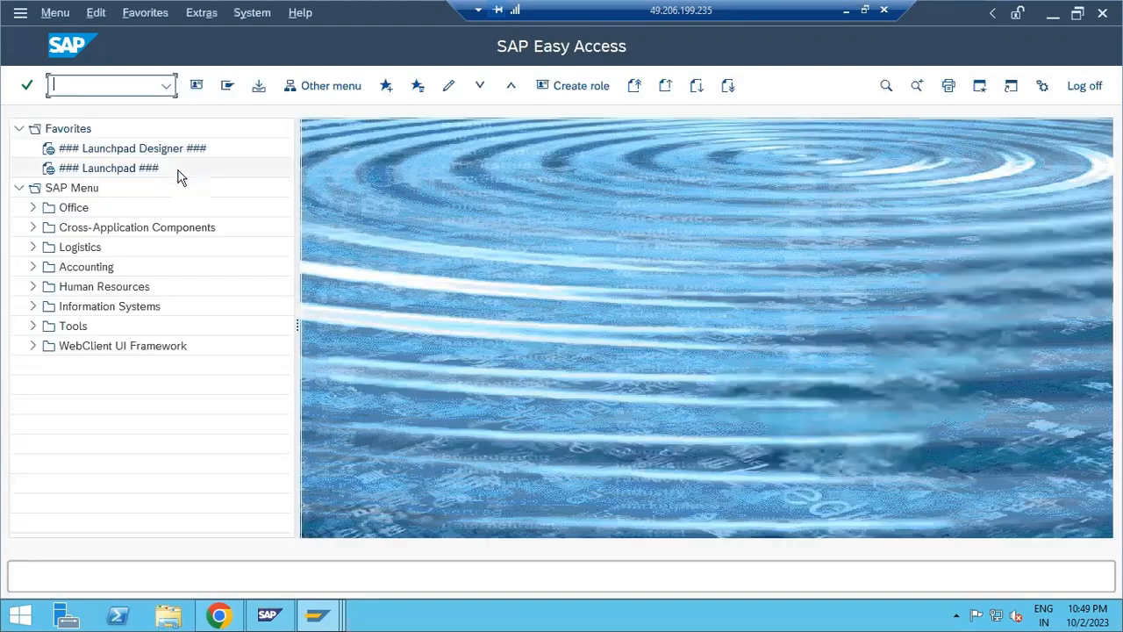
# Open logical system maintenance with transaction BD54 and acknowledge the cross-client table notice
pyautogui.write('bd54')
pyautogui.press('Return')
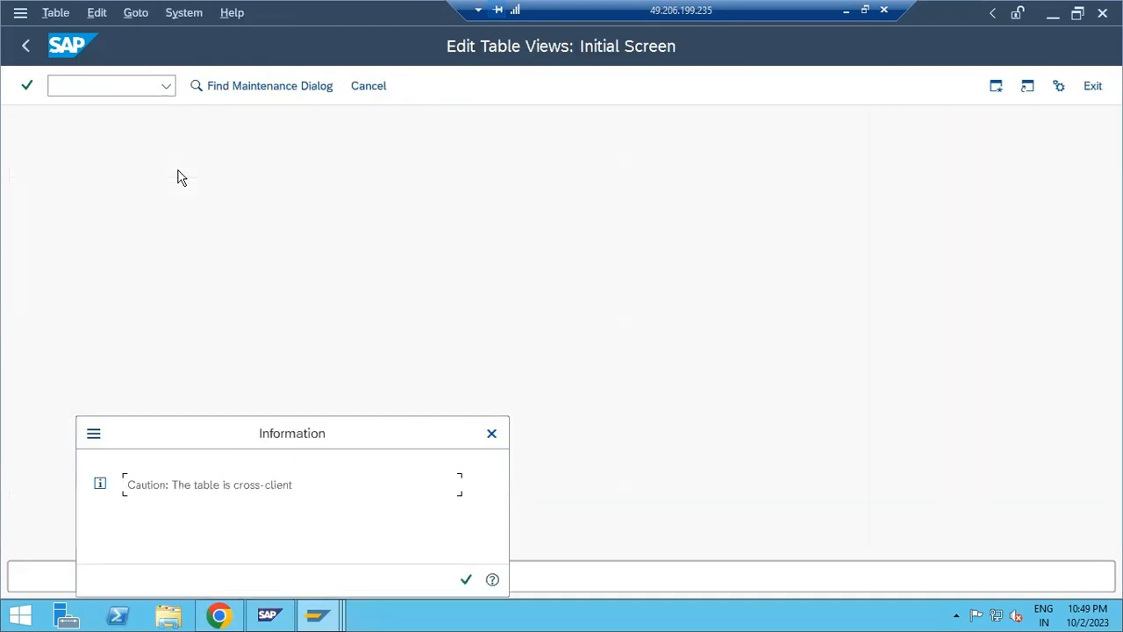
pyautogui.moveTo(301, 429); pyautogui.dragTo(323, 282)
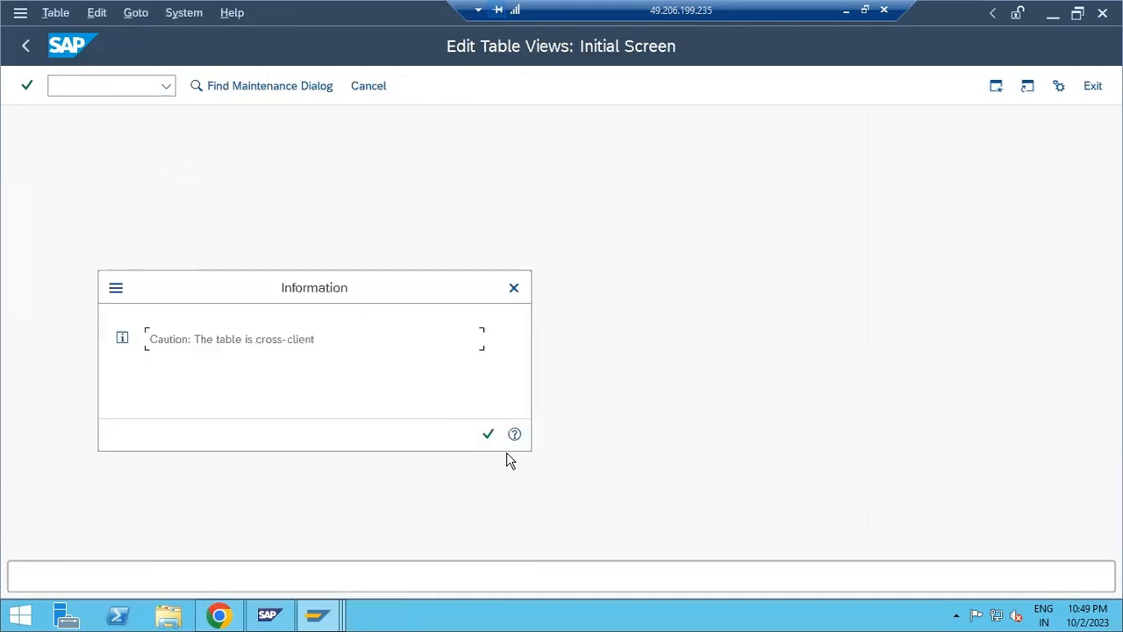
pyautogui.click(490, 436)
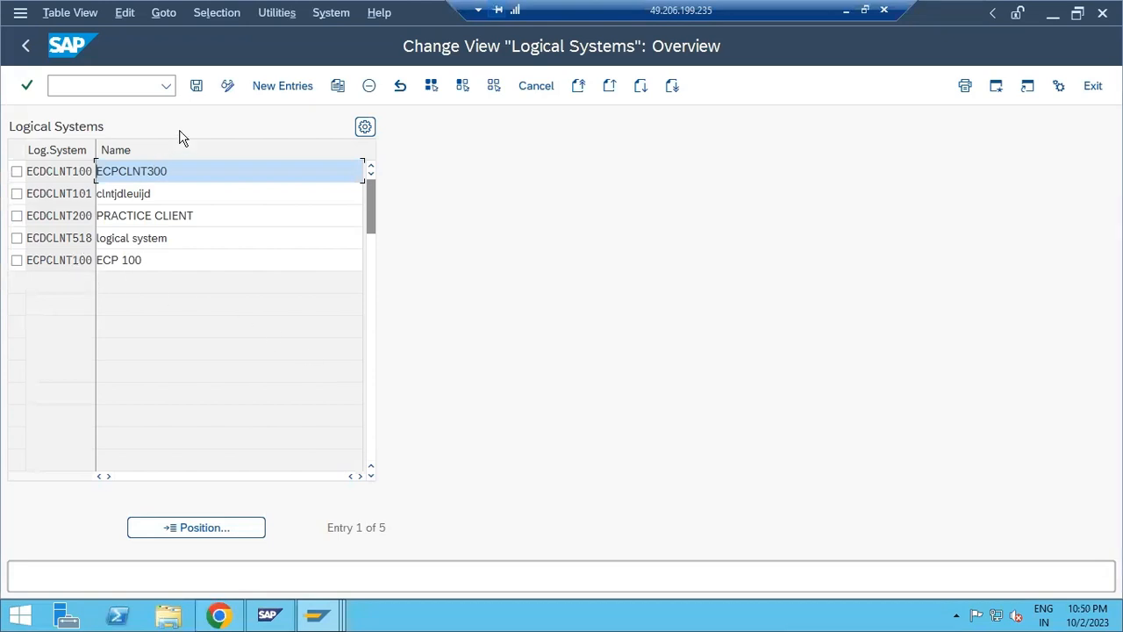
# Add logical system ECDCLNT400 with the name ECD 400 and save it to workbench request ECDK900036
pyautogui.click(265, 91)
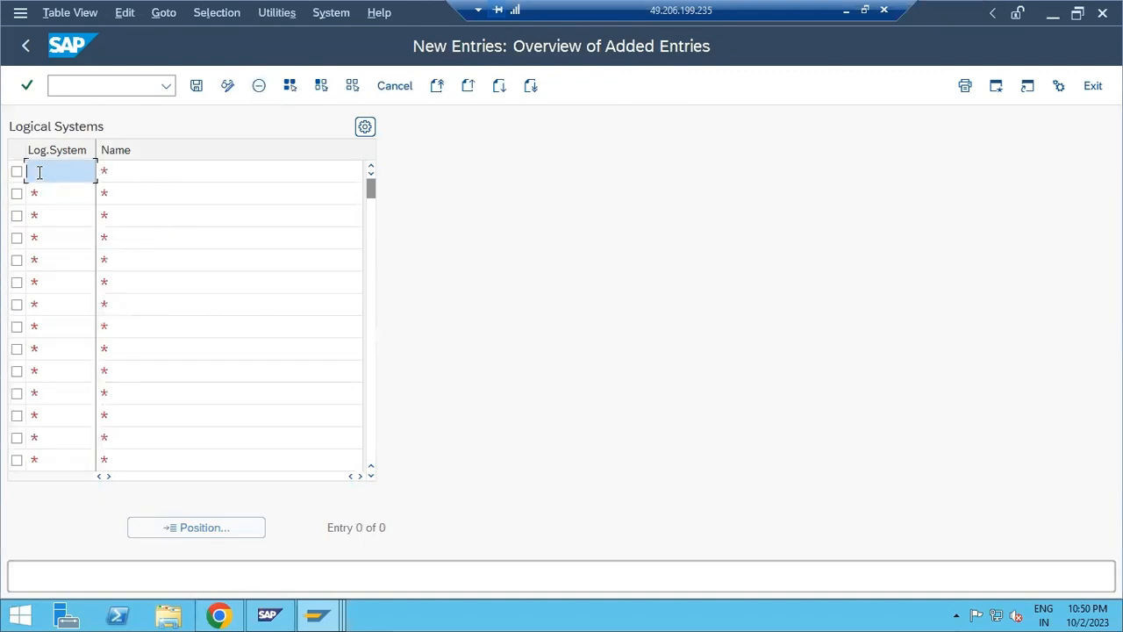
pyautogui.write('ECCLNT400')
pyautogui.press('Tab')
pyautogui.write('ECD 400')
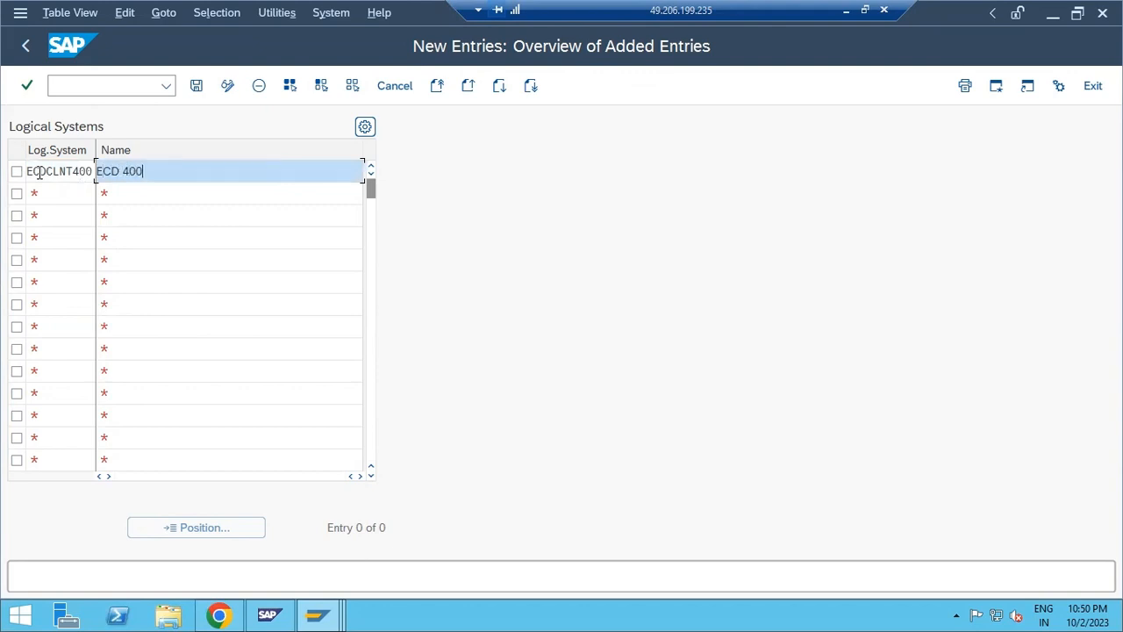
pyautogui.click(39, 171)
pyautogui.write('D')
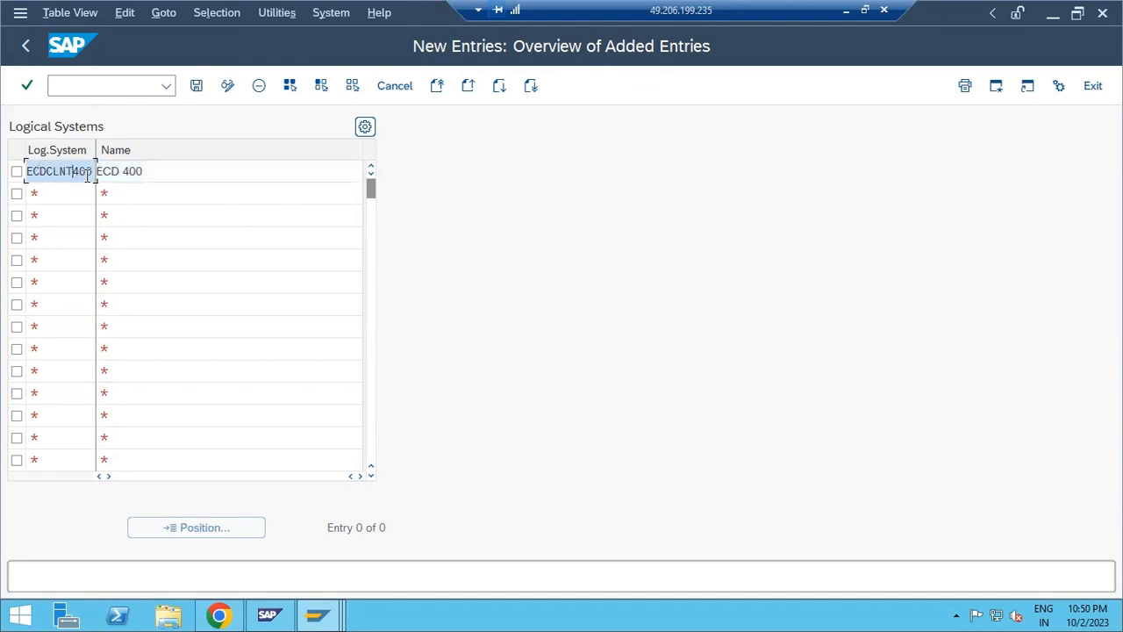
pyautogui.click(198, 87)
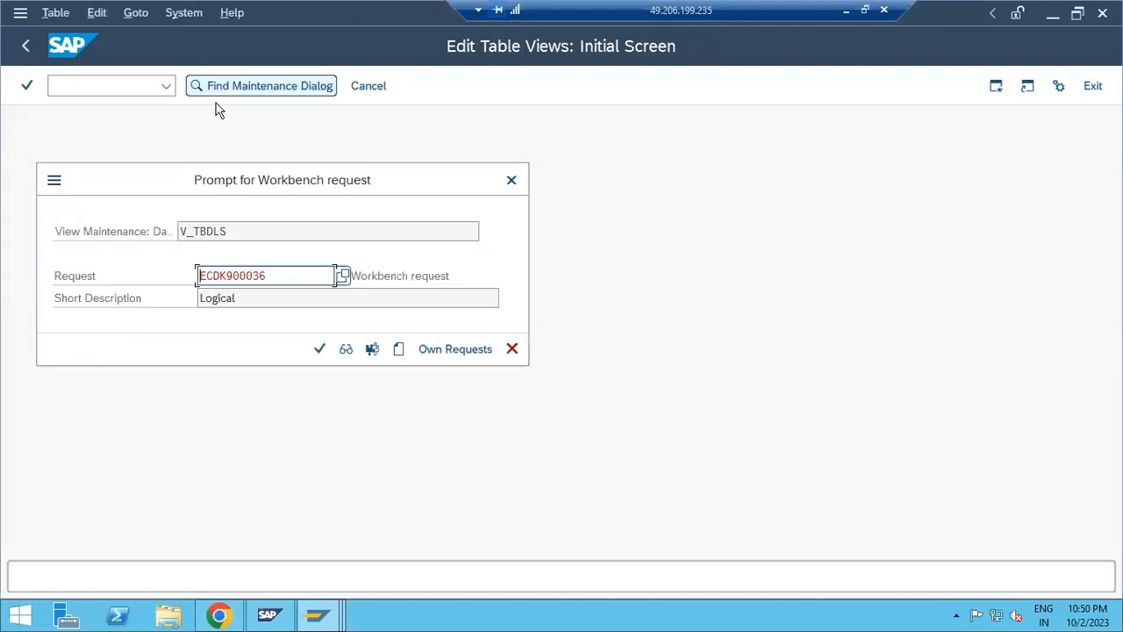
pyautogui.click(317, 349)
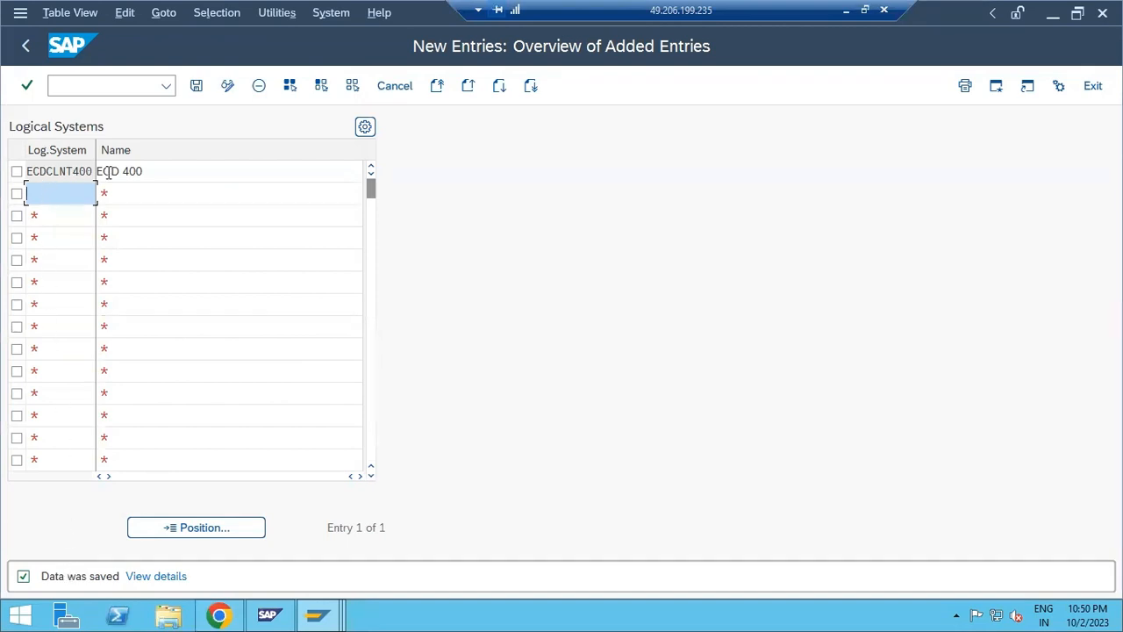
# Review the ECDCLNT400 entry in the logical systems overview and return to the SAP Easy Access screen
pyautogui.click(29, 171)
pyautogui.moveTo(29, 172); pyautogui.dragTo(91, 172)
pyautogui.click(48, 173)
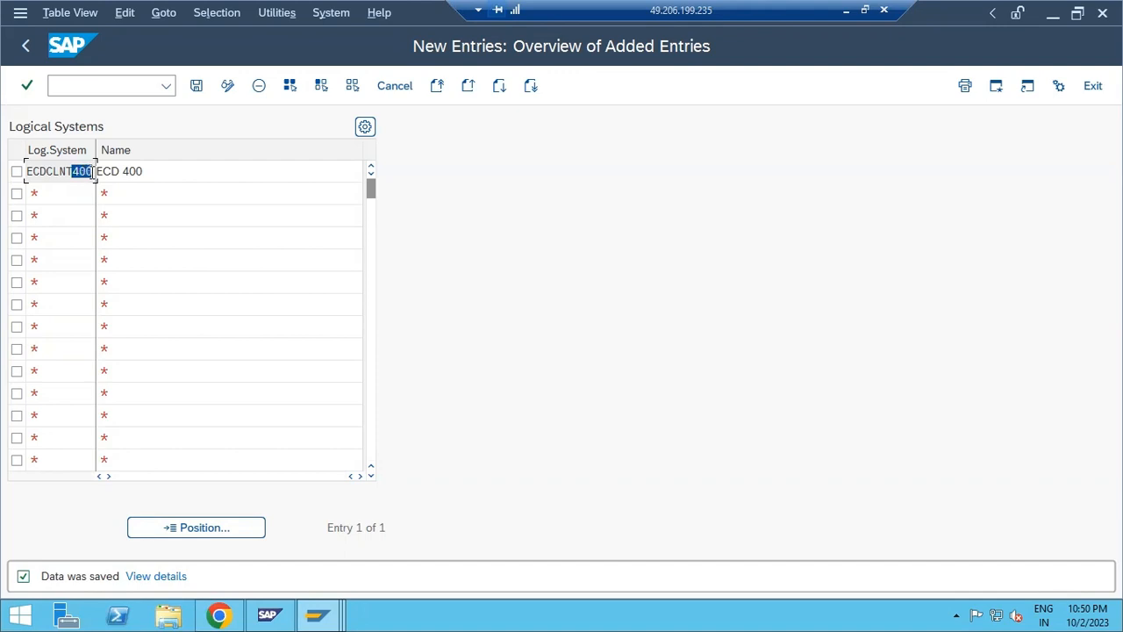
pyautogui.click(25, 48)
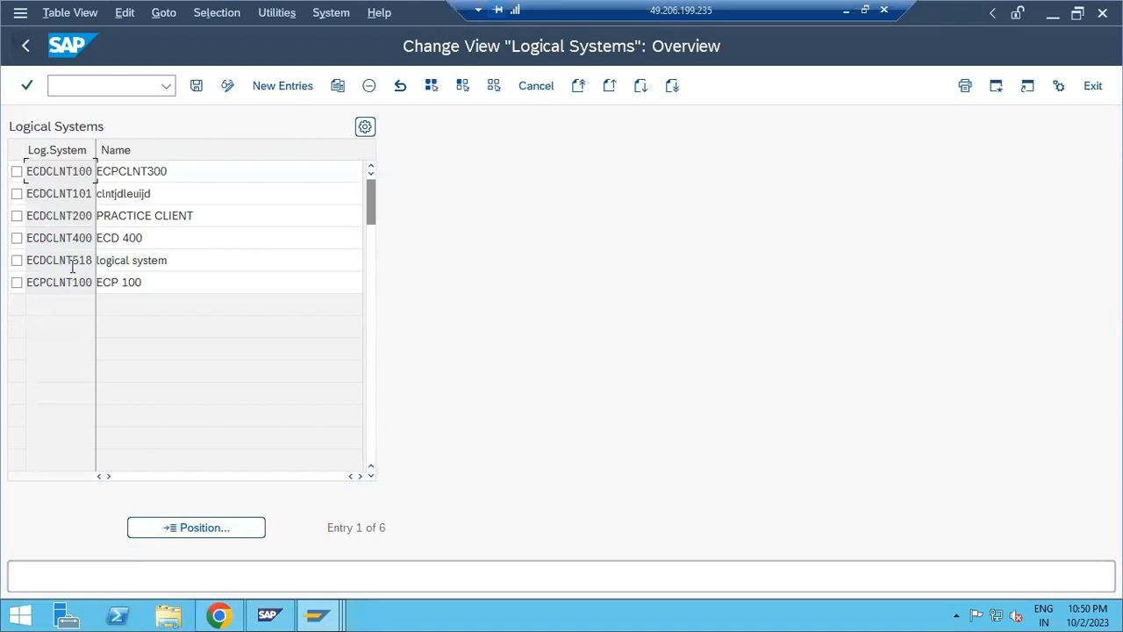
pyautogui.moveTo(72, 238); pyautogui.dragTo(93, 240)
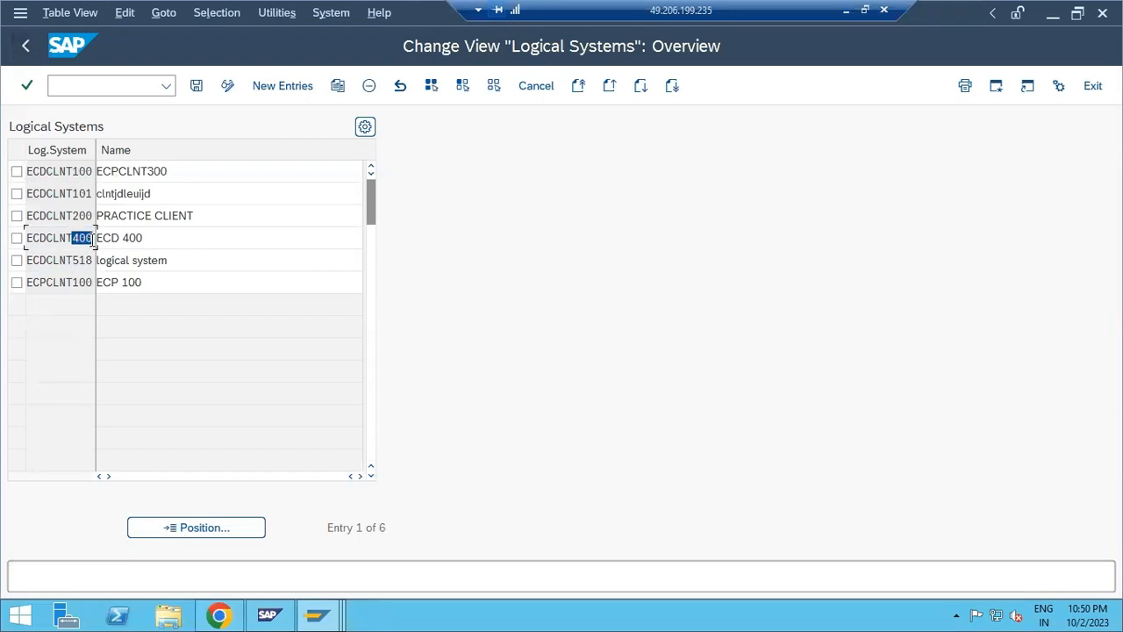
pyautogui.click(27, 49)
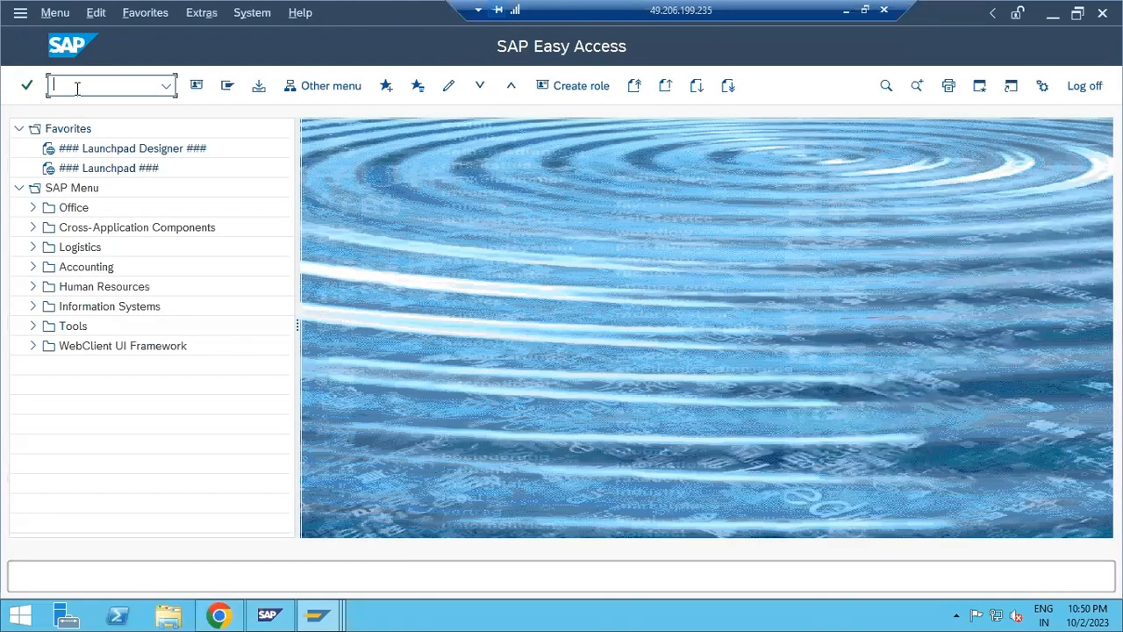
# Open the clients table with transaction SCC4 and switch it to change mode, acknowledging the cross-client notice
pyautogui.write('scc4')
pyautogui.press('Return')
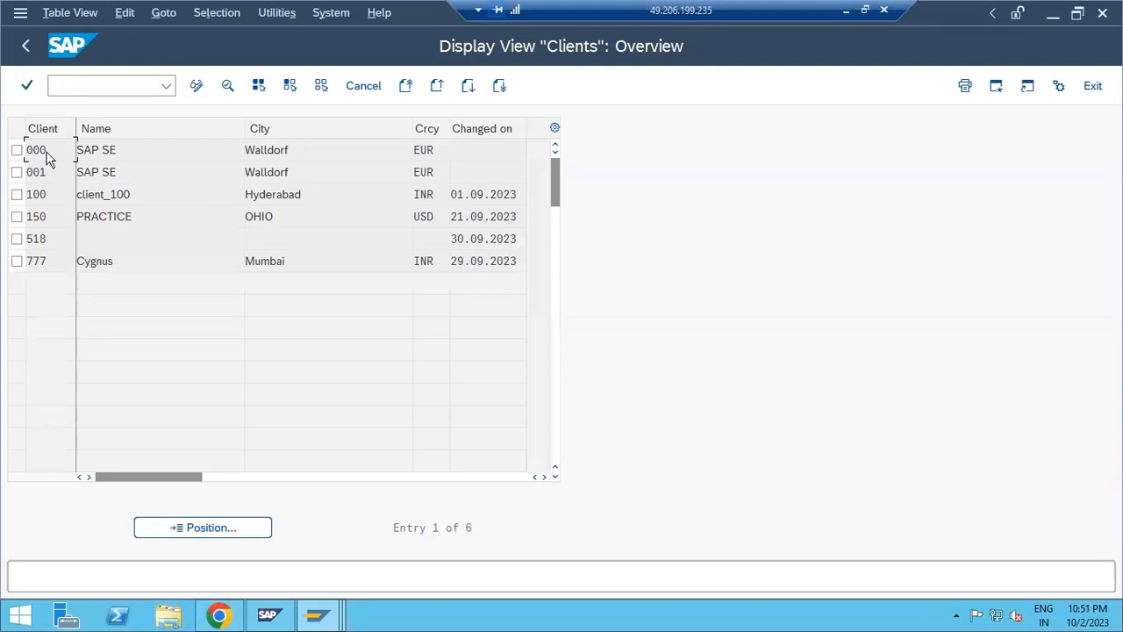
pyautogui.click(195, 90)
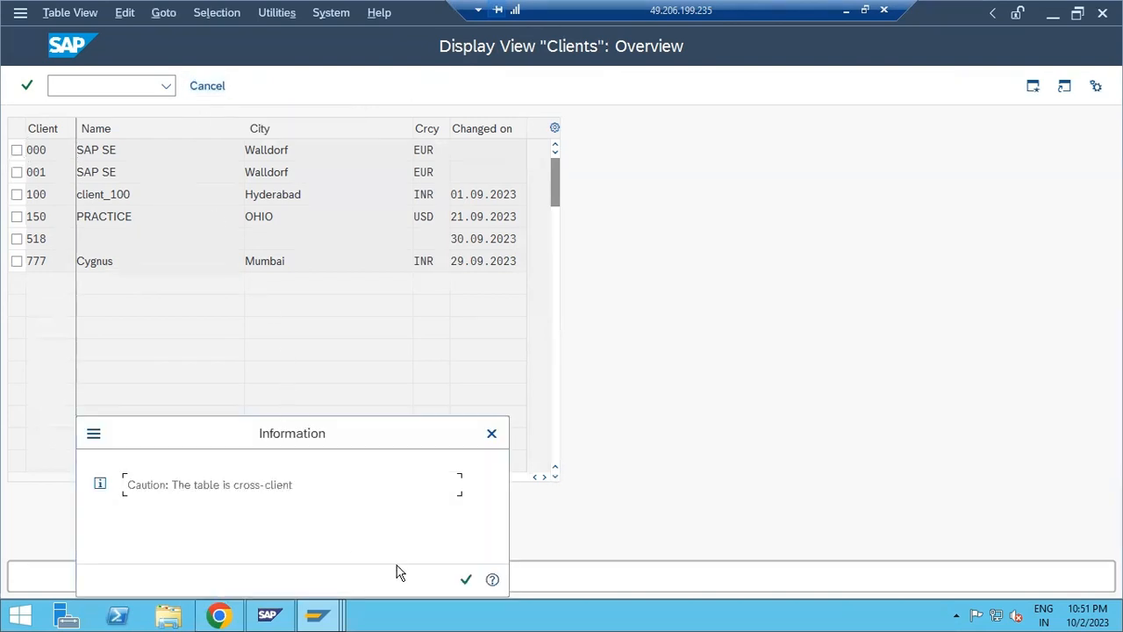
pyautogui.click(465, 581)
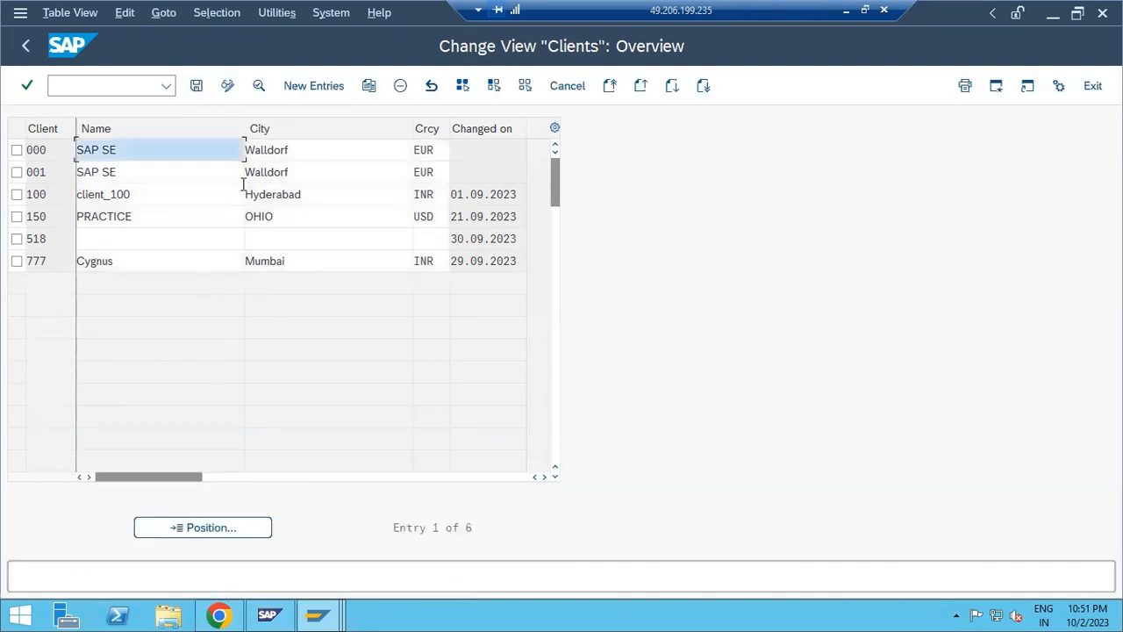
# Create a new client entry 400 named ECD 400 with city HYD
pyautogui.click(296, 88)
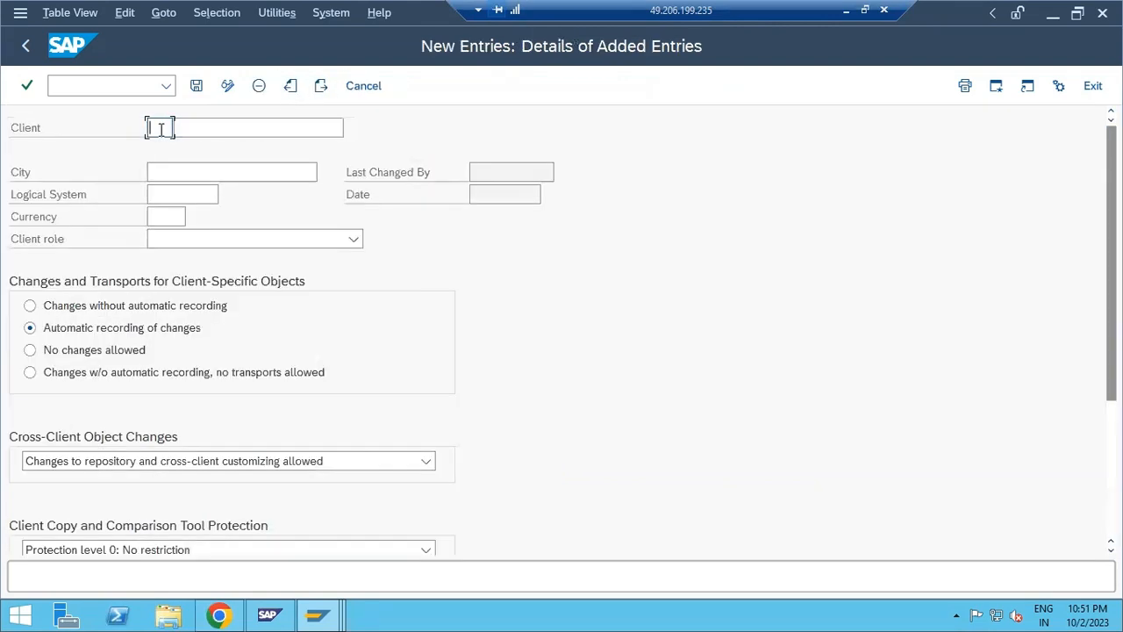
pyautogui.write('400')
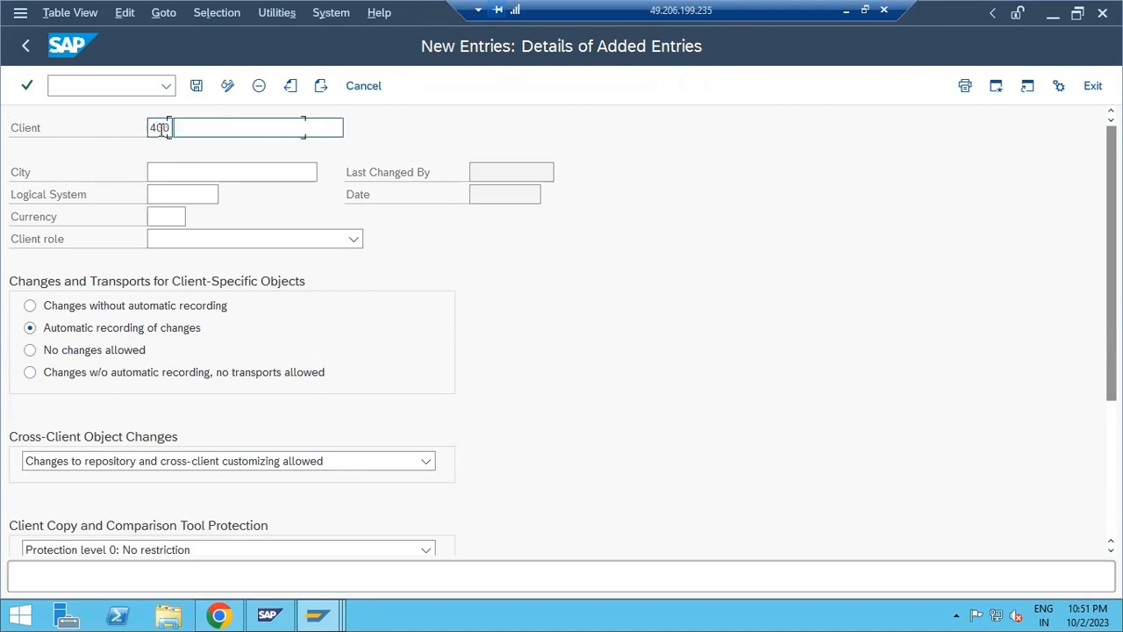
pyautogui.write('ECD 400')
pyautogui.click(162, 173)
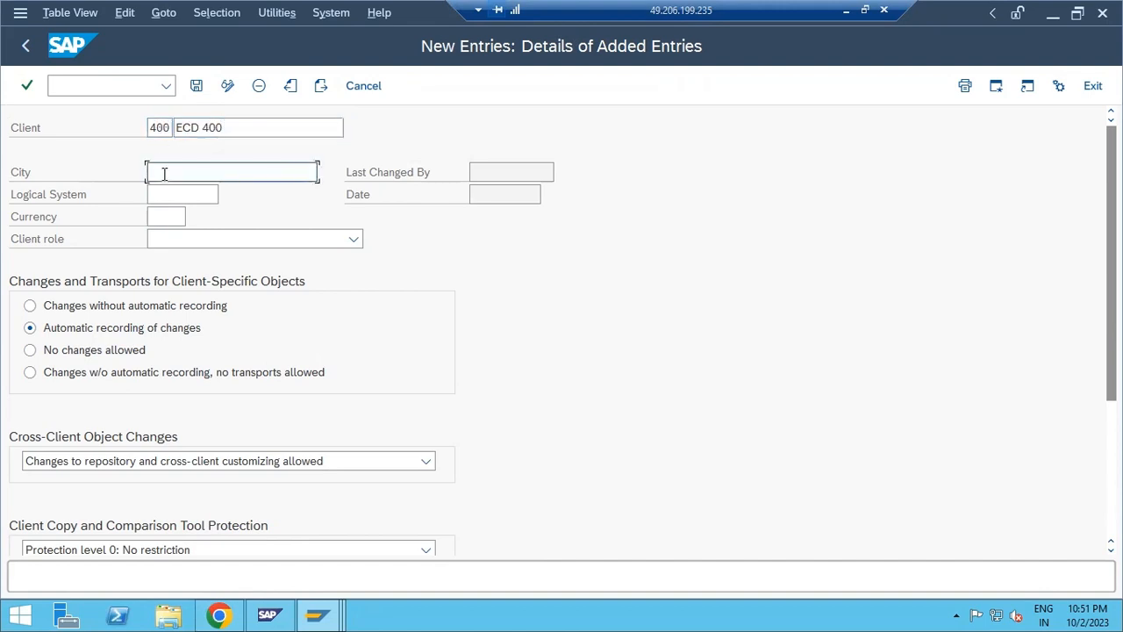
pyautogui.write('HYD')
# Assign logical system ECDCLNT400 to client 400 from the list of possible entries
pyautogui.click(167, 194)
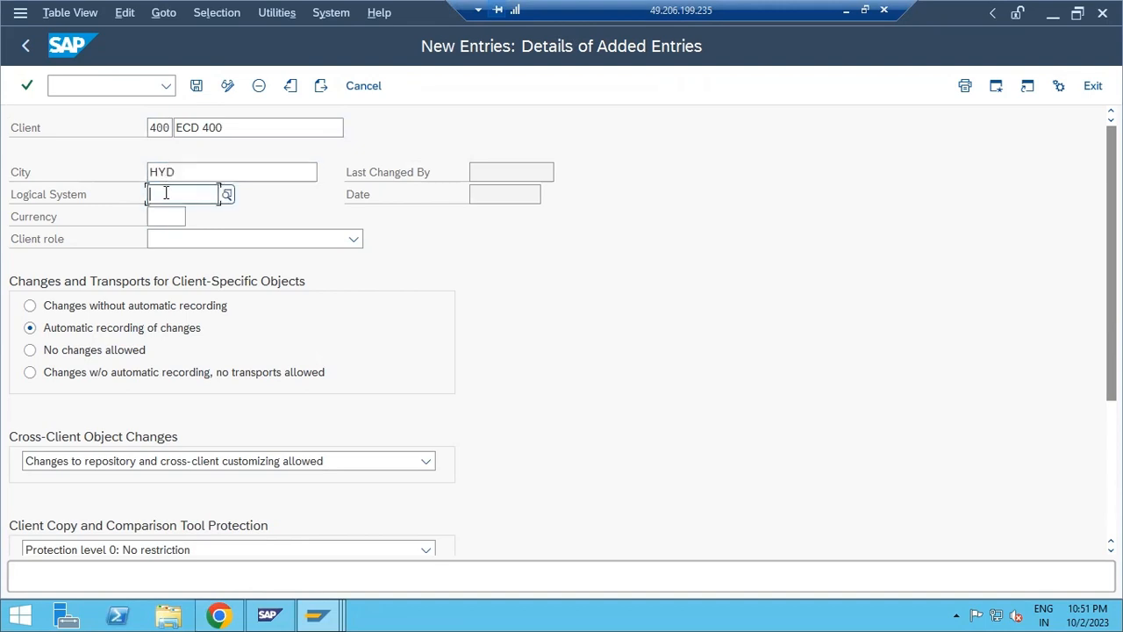
pyautogui.click(227, 194)
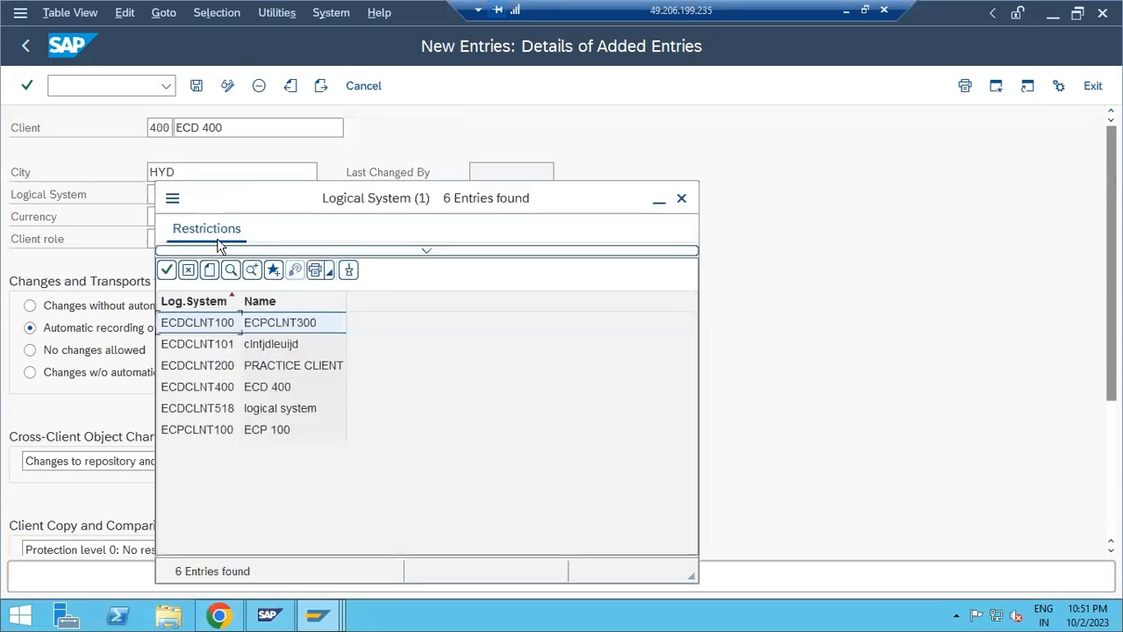
pyautogui.click(196, 389)
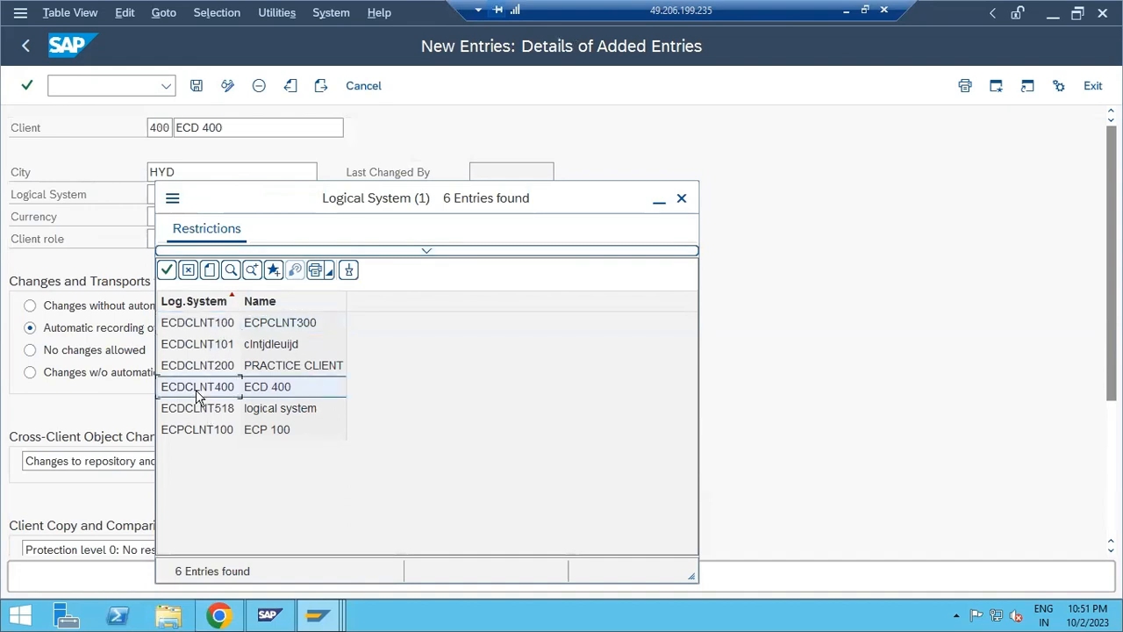
pyautogui.doubleClick(196, 389)
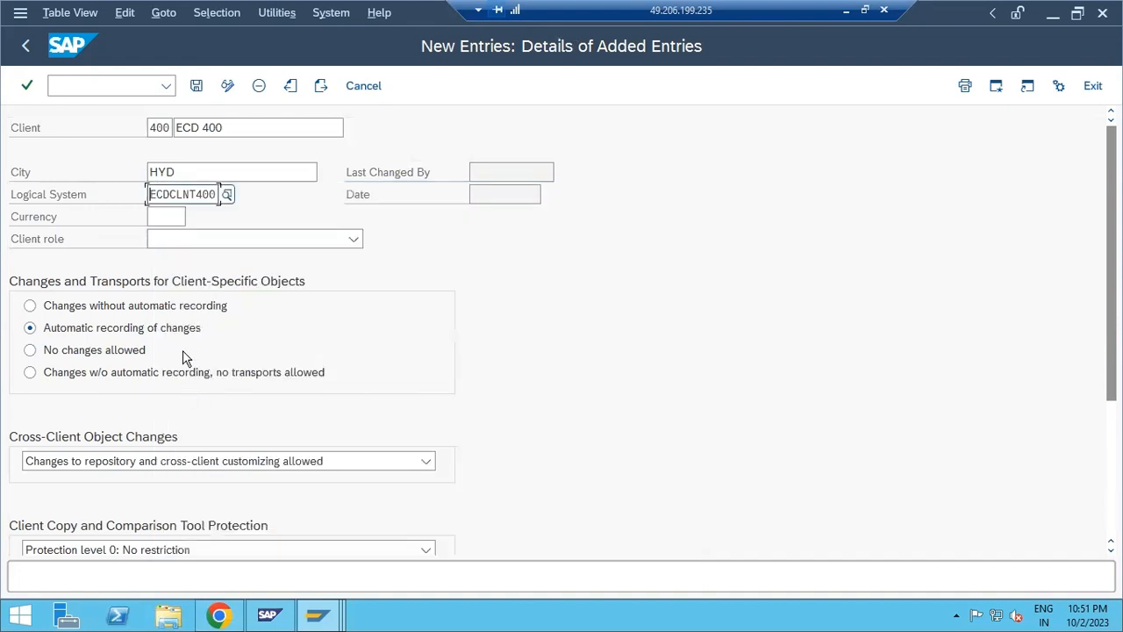
pyautogui.moveTo(165, 198); pyautogui.dragTo(215, 195)
# Set client 400's currency to INR and its client role to Training/Education
pyautogui.click(171, 218)
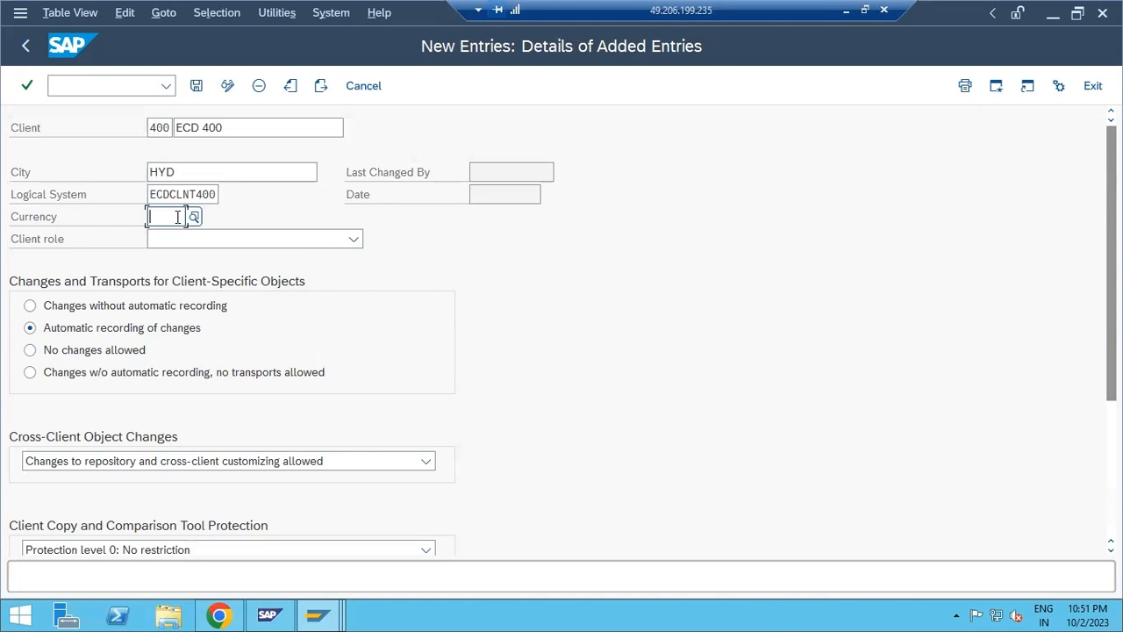
pyautogui.write('IN')
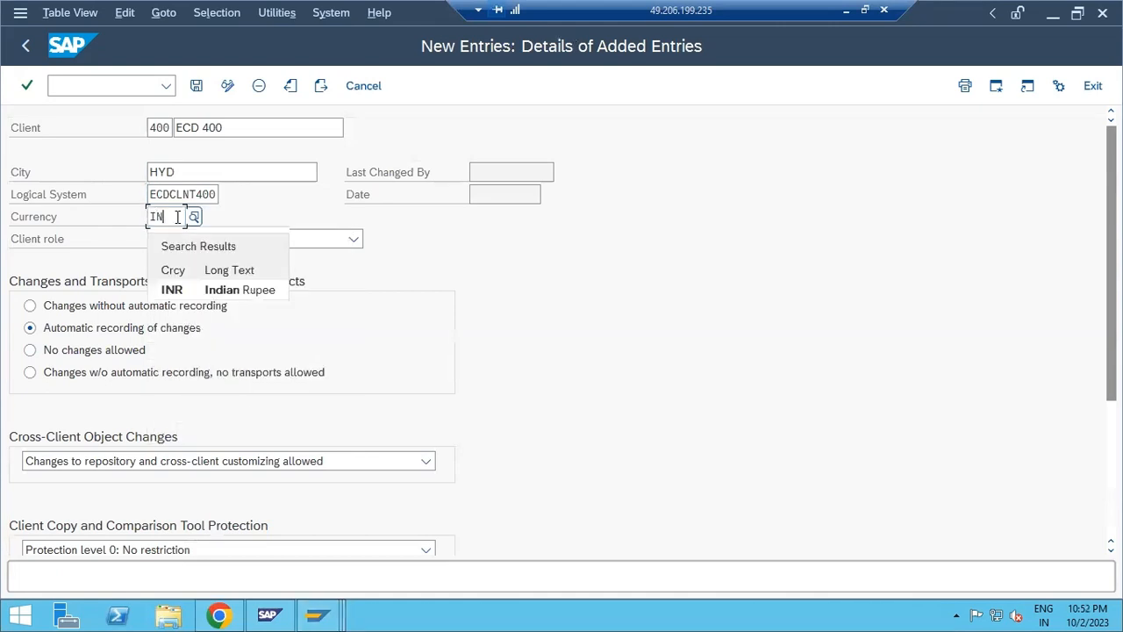
pyautogui.click(200, 290)
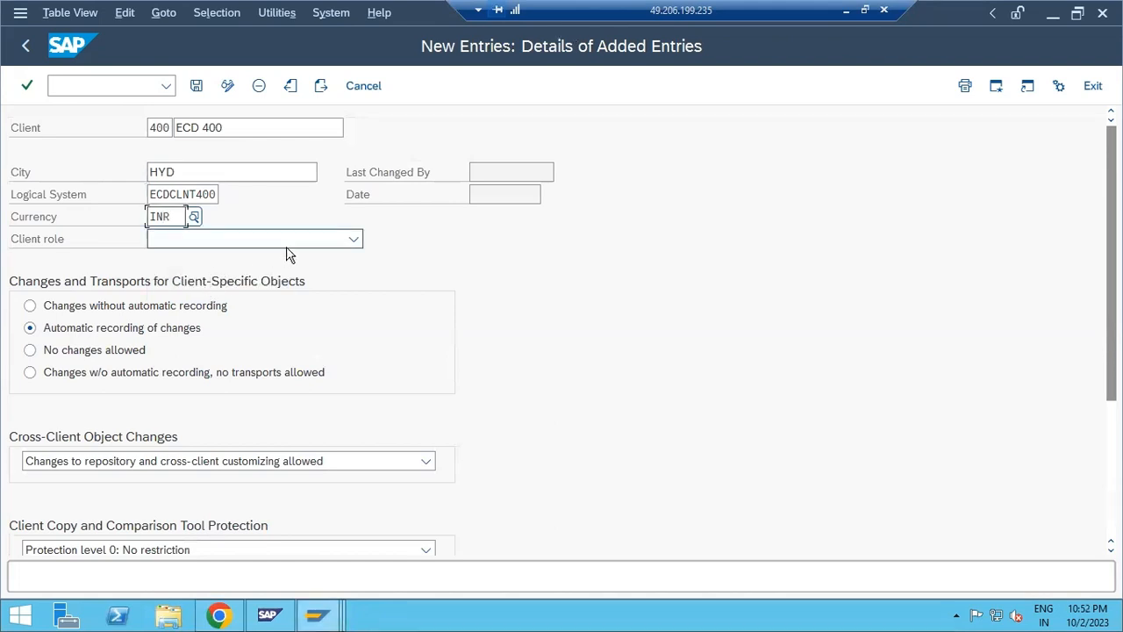
pyautogui.click(354, 240)
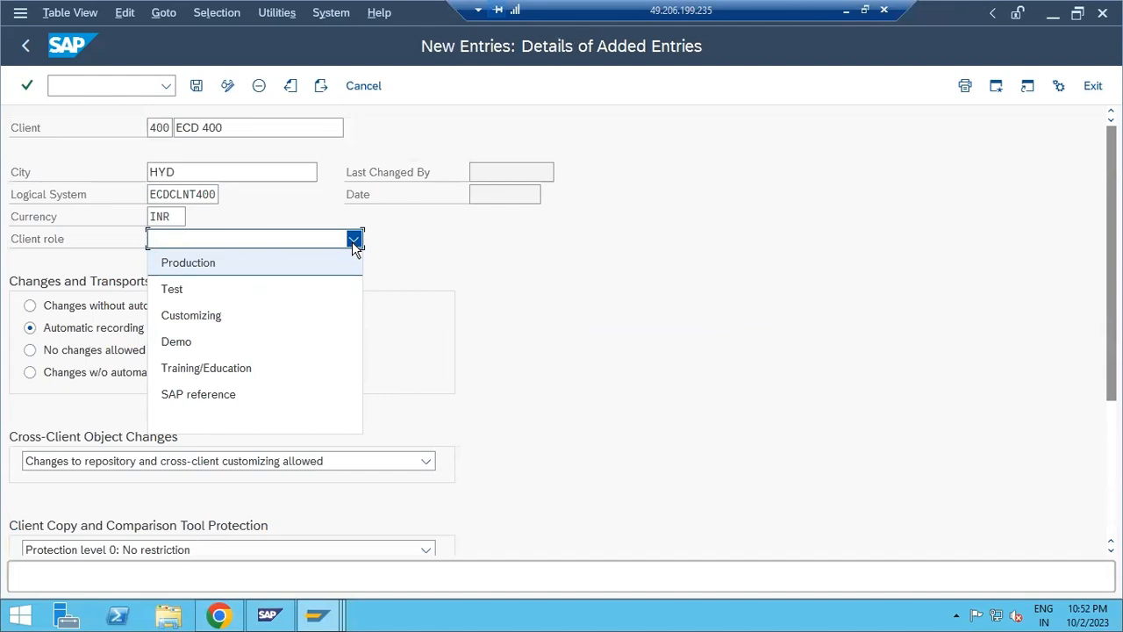
pyautogui.click(256, 369)
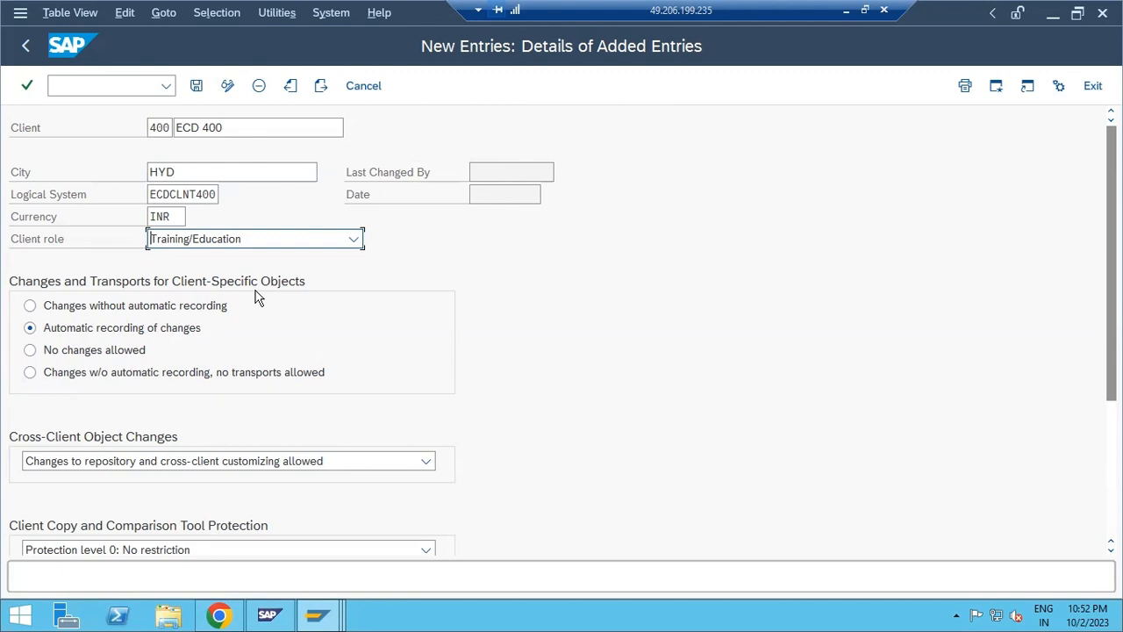
# Try each changes and transports option for client-specific objects, ending on Automatic recording of changes
pyautogui.click(30, 306)
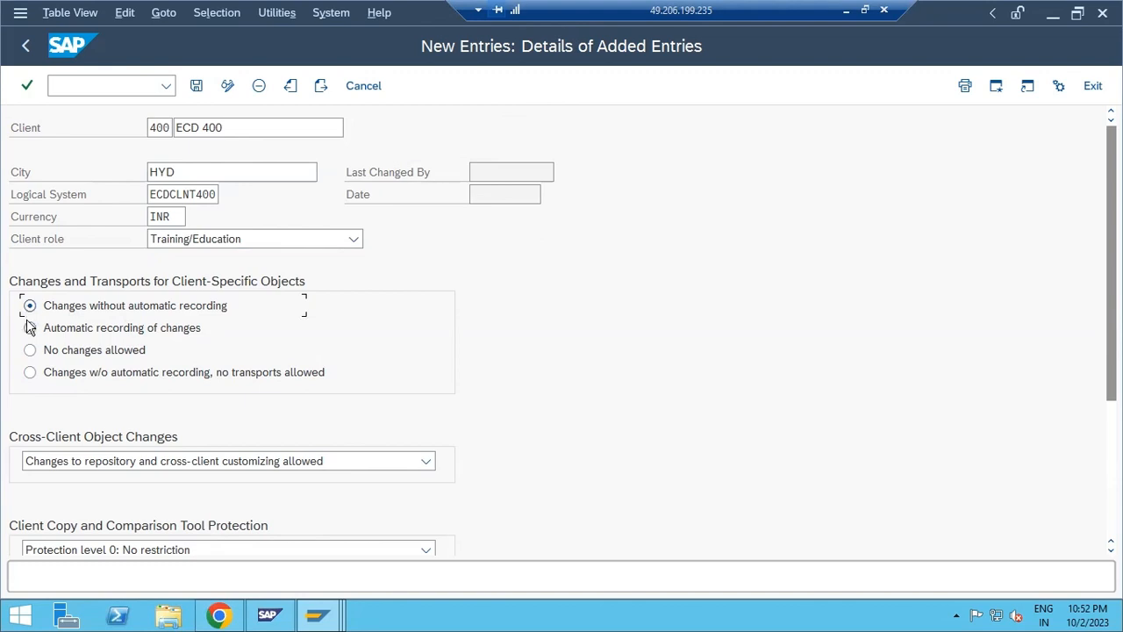
pyautogui.click(30, 327)
pyautogui.click(30, 306)
pyautogui.click(31, 350)
pyautogui.click(30, 350)
pyautogui.click(29, 373)
pyautogui.click(29, 328)
# Try No changes to repository/cross-client customizing objects for cross-client changes, and restore Changes to repository and cross-client customizing allowed
pyautogui.click(89, 465)
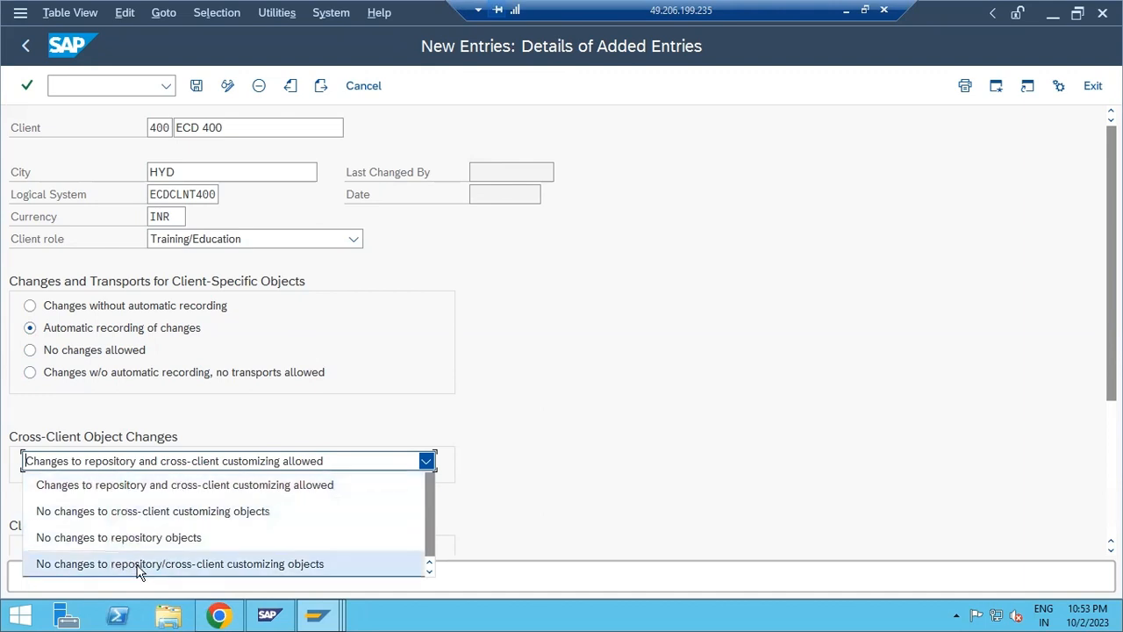
pyautogui.scroll(-1, 138, 569)
pyautogui.click(136, 538)
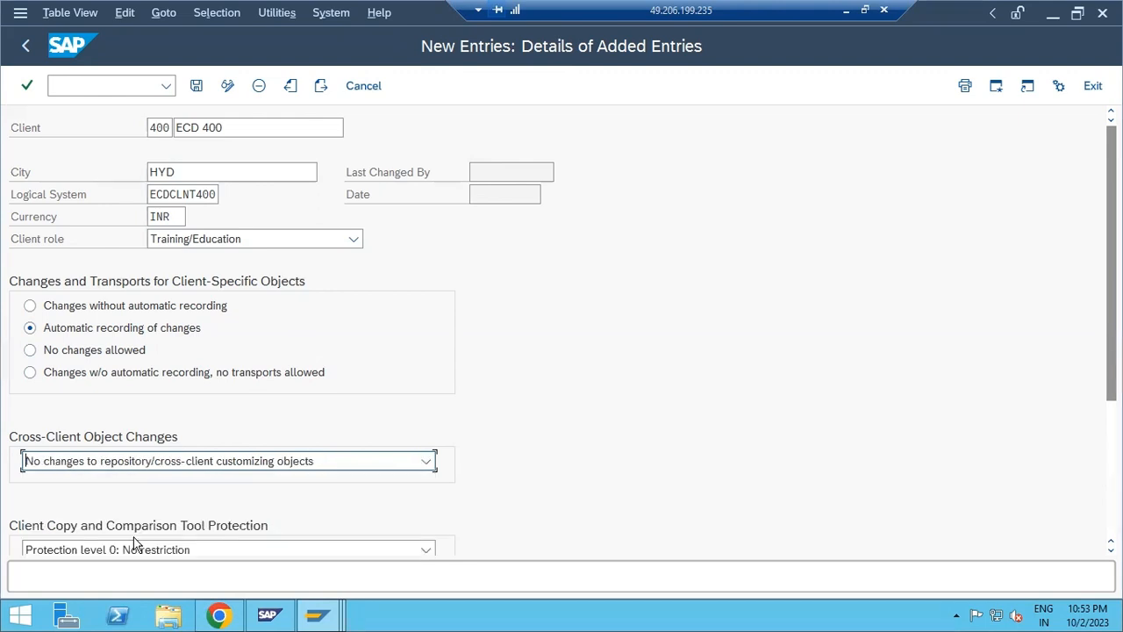
pyautogui.click(87, 467)
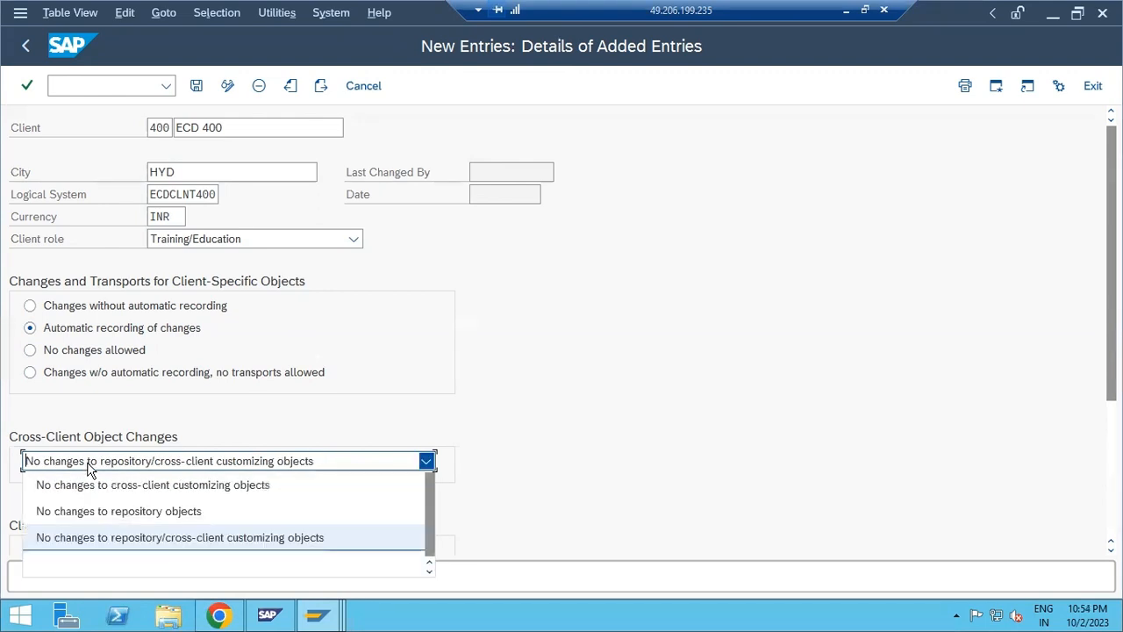
pyautogui.scroll(1, 81, 525)
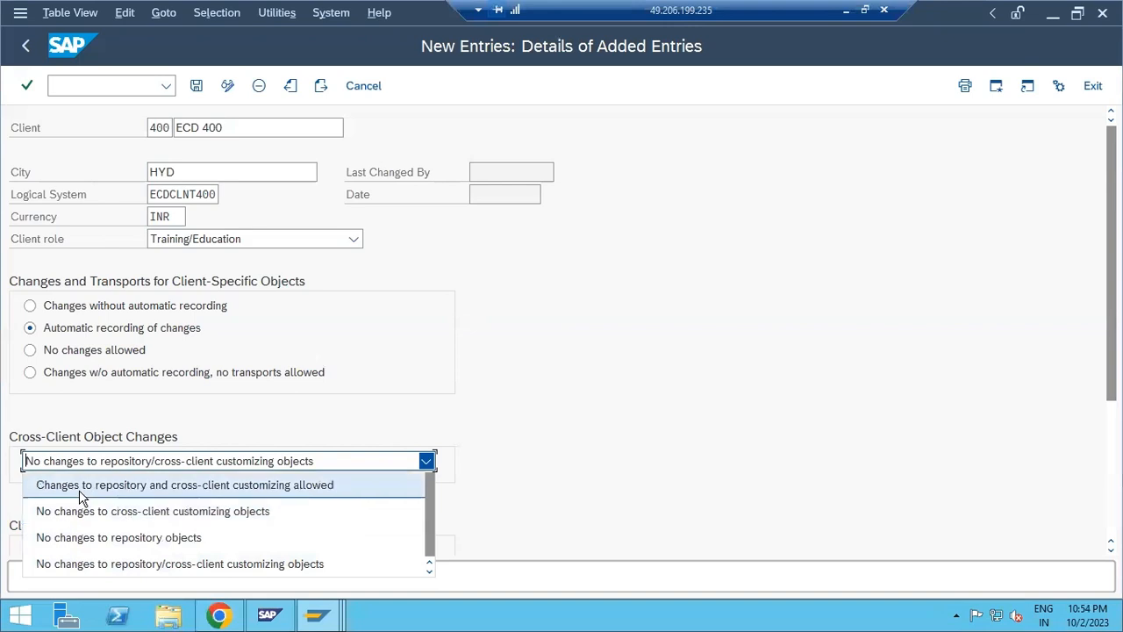
pyautogui.click(79, 486)
pyautogui.scroll(-2, 707, 436)
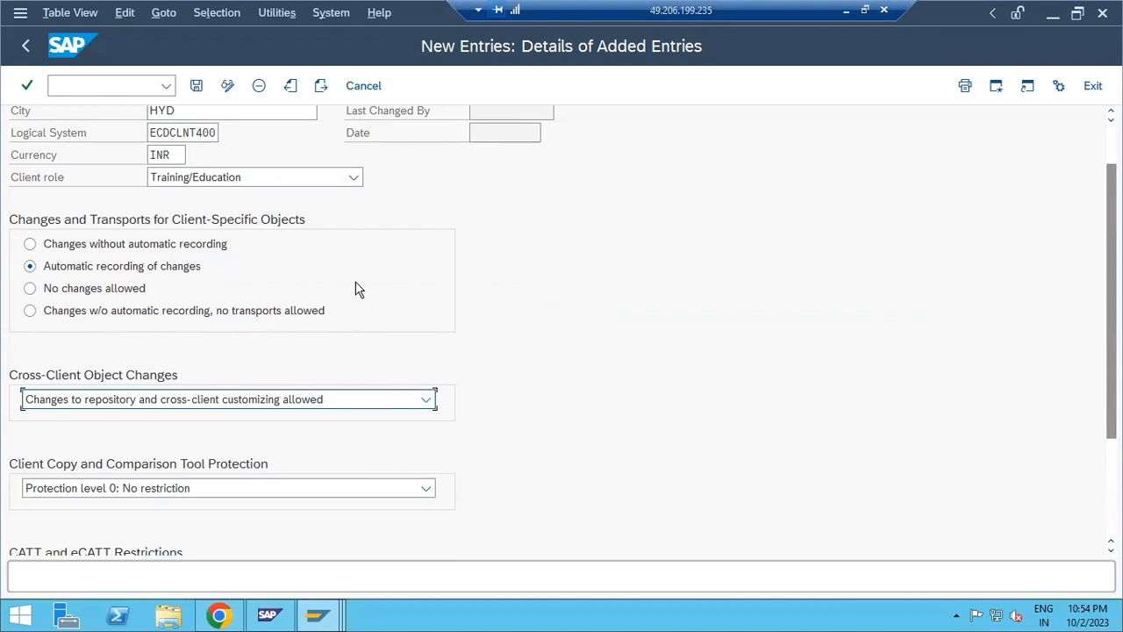
pyautogui.click(74, 400)
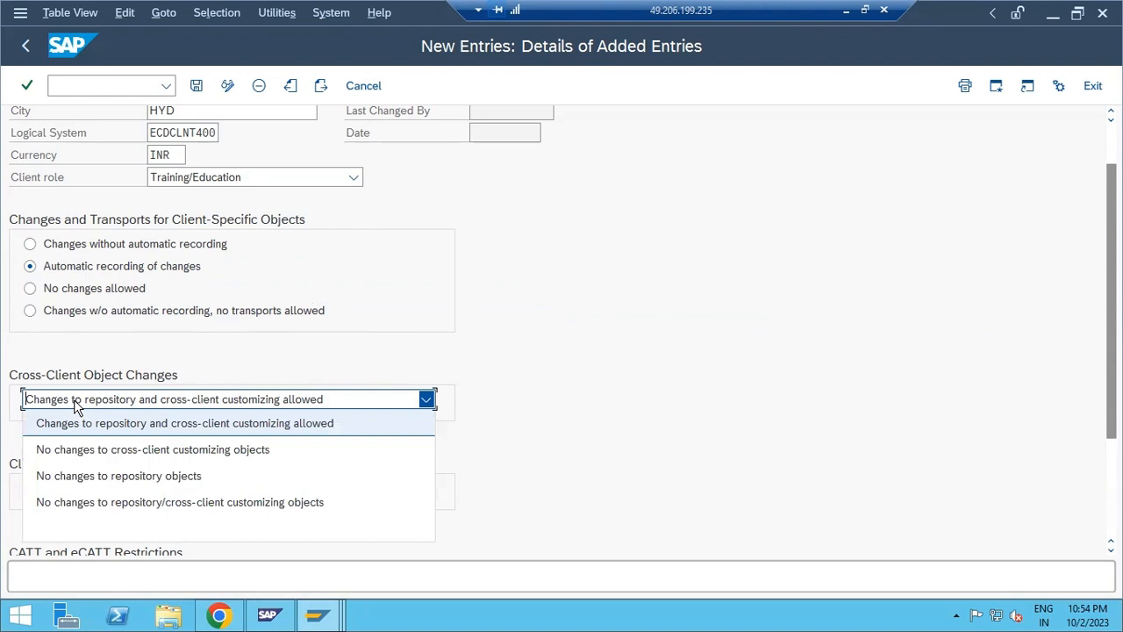
pyautogui.click(74, 428)
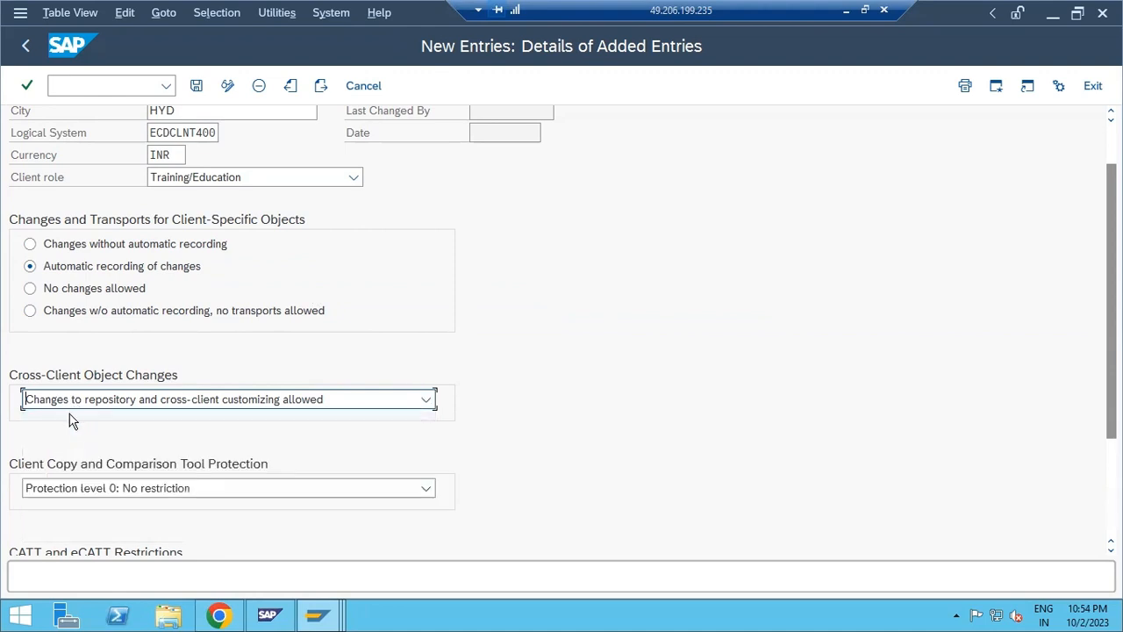
# Choose Protection level 0: No restriction for client 400's client copy and comparison tool protection
pyautogui.click(88, 497)
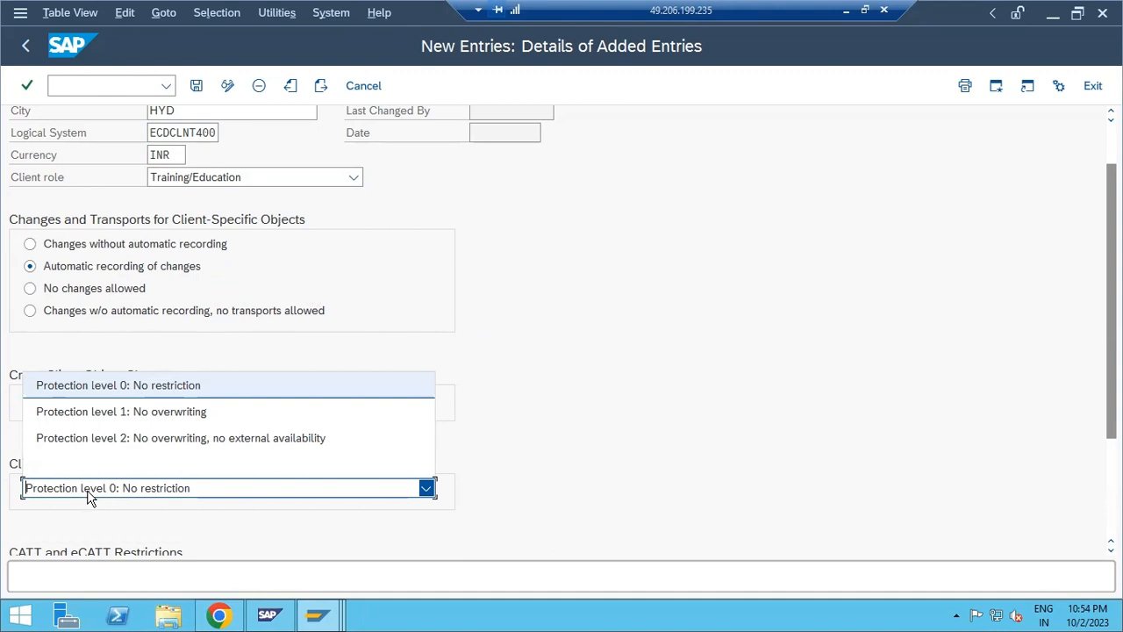
pyautogui.click(103, 392)
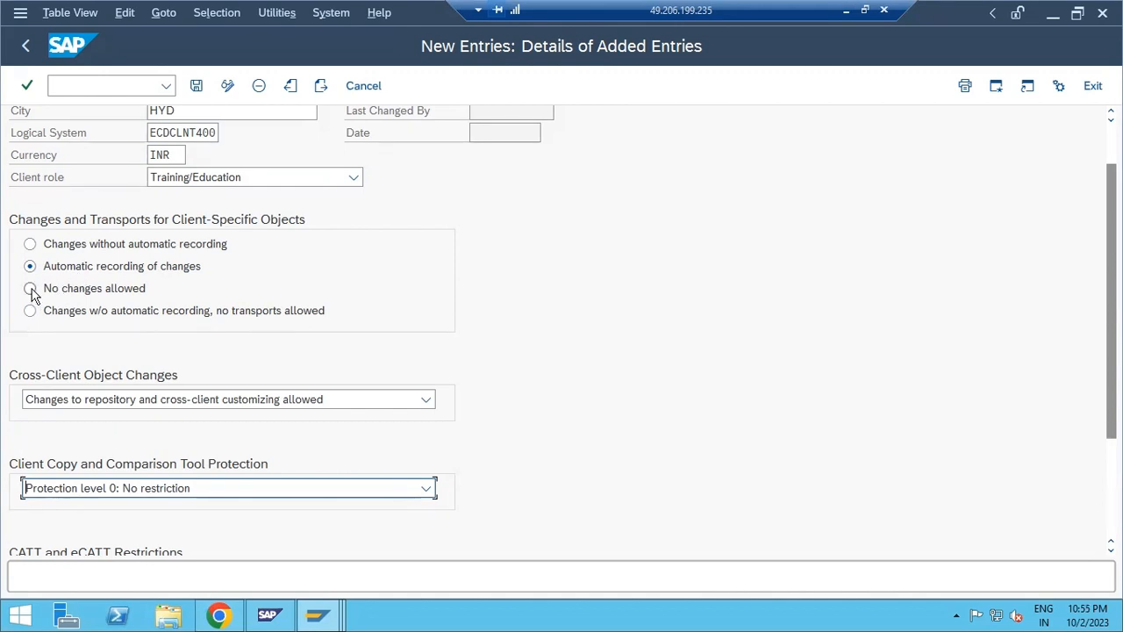
# Try No changes allowed with No changes to repository/cross-client customizing objects, and restore Automatic recording of changes and the allowed cross-client changes
pyautogui.click(31, 289)
pyautogui.click(82, 403)
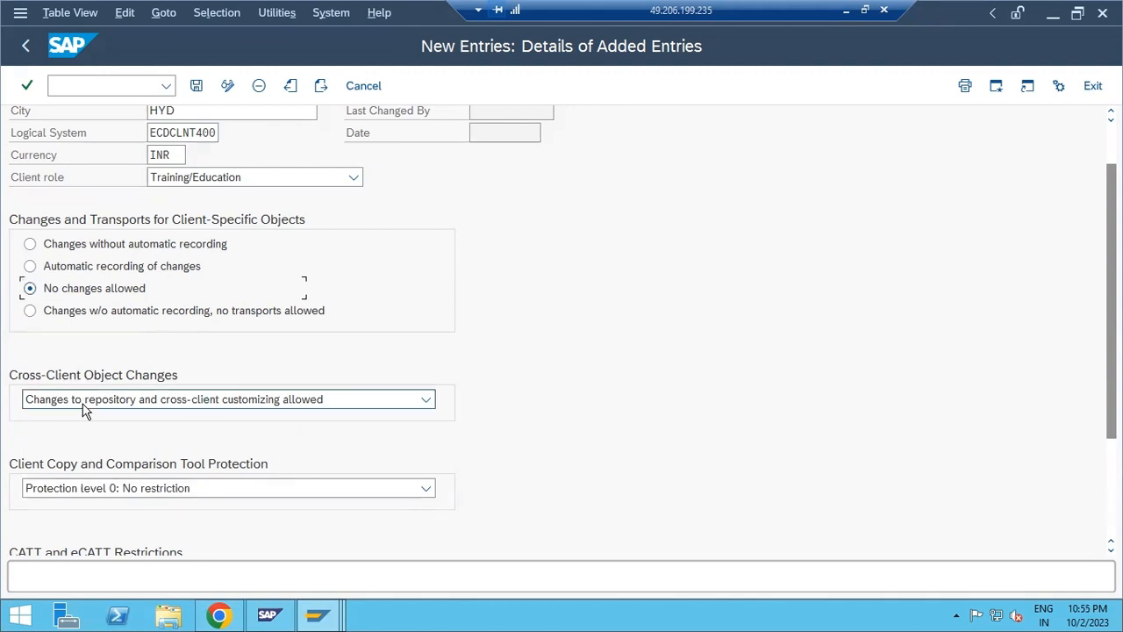
pyautogui.click(79, 501)
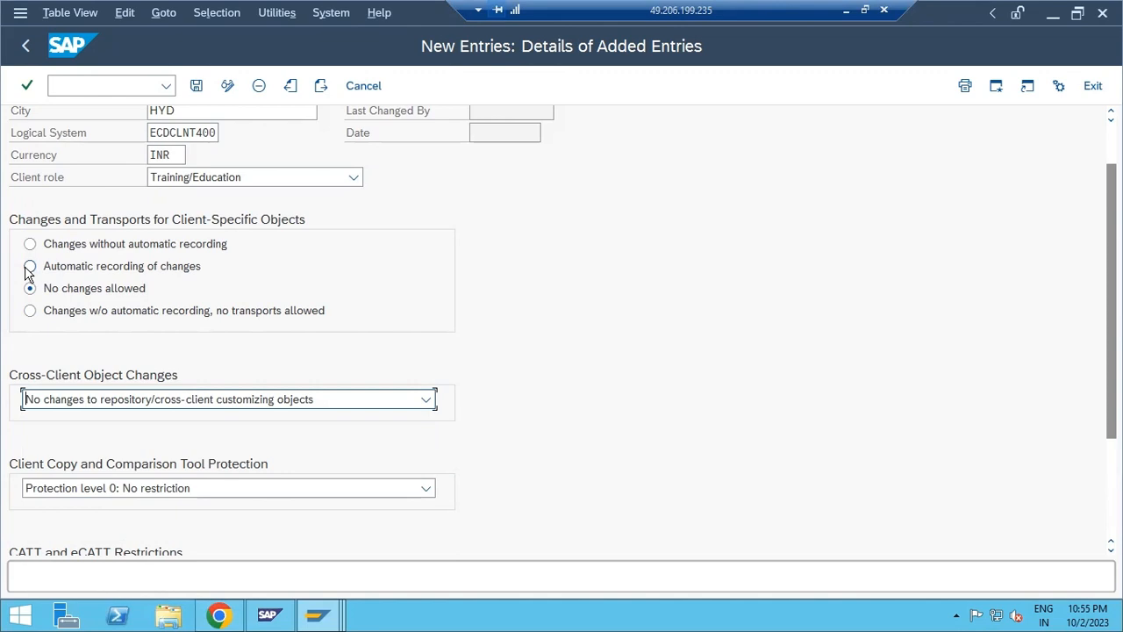
pyautogui.click(82, 272)
pyautogui.click(64, 401)
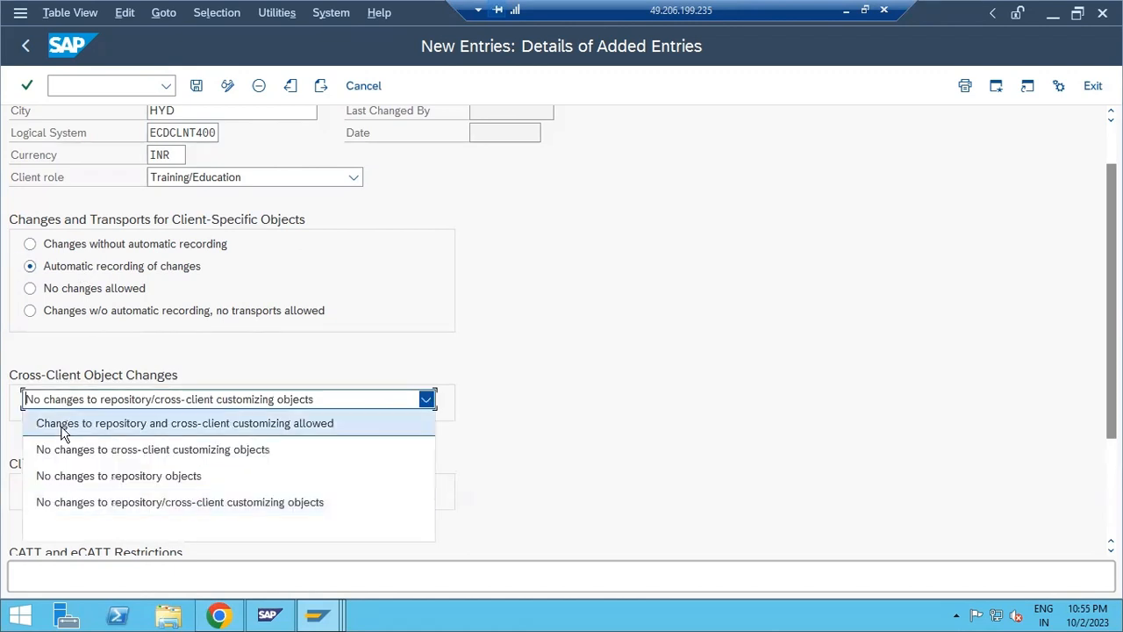
pyautogui.click(65, 425)
# Save the new client 400 entry and acknowledge the logical system caution
pyautogui.click(182, 91)
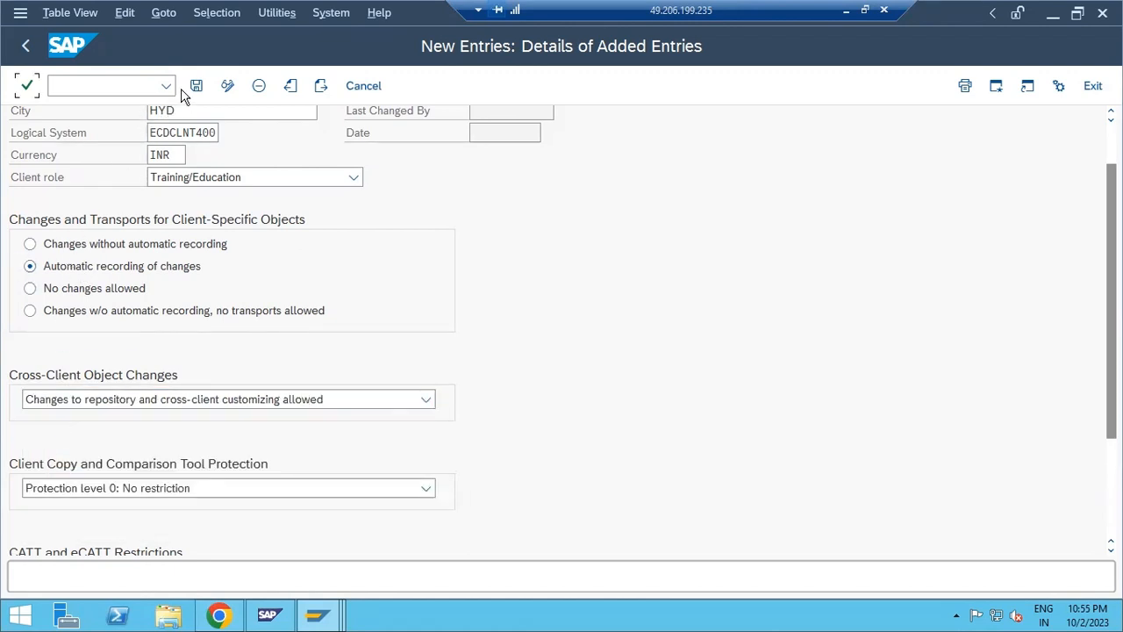
pyautogui.click(189, 91)
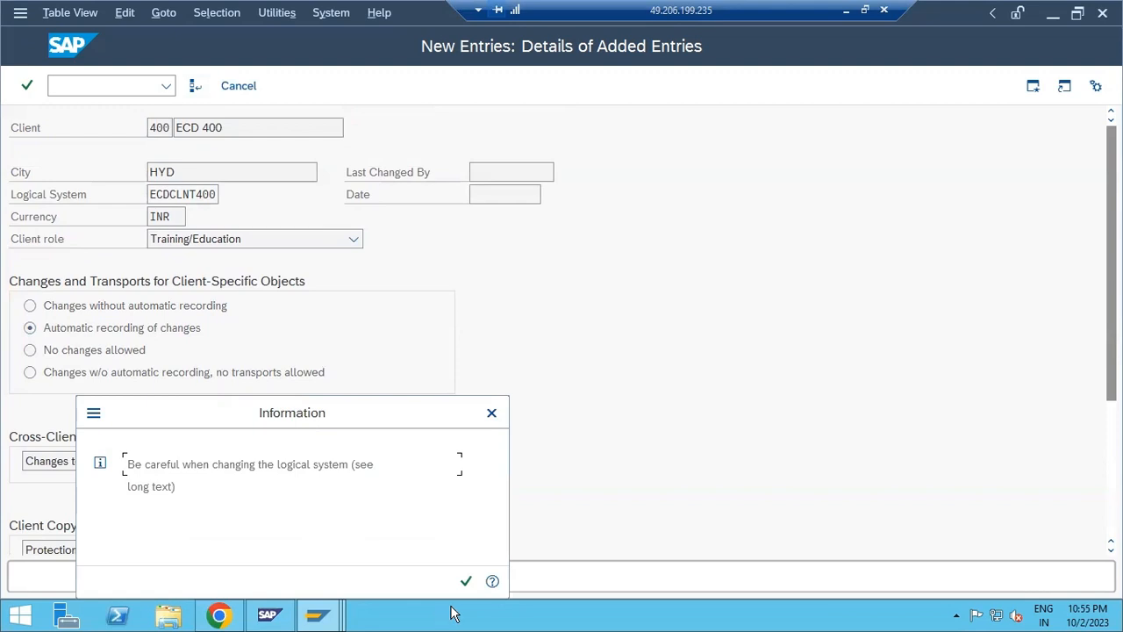
pyautogui.click(465, 582)
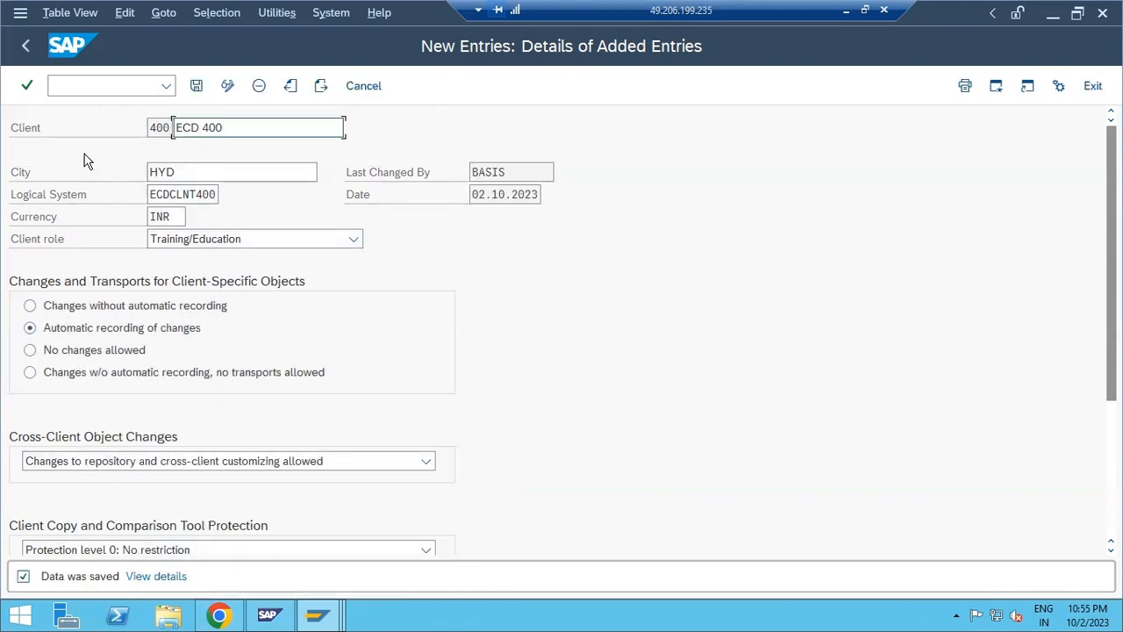
# Return to the clients overview, locate client 400 in the list, and leave the overview
pyautogui.click(23, 48)
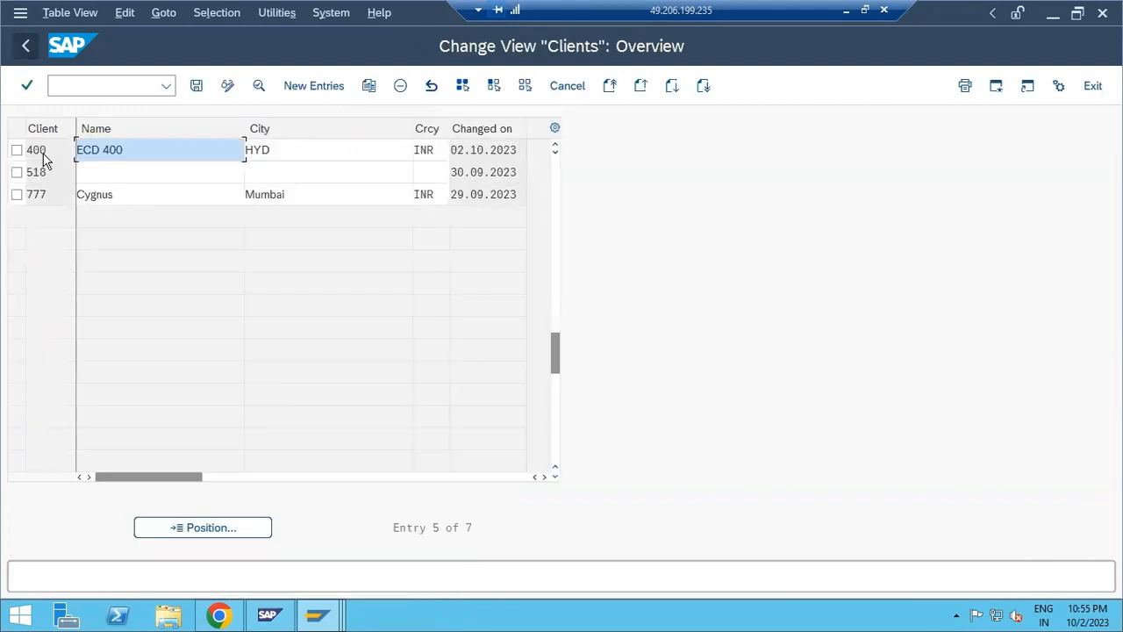
pyautogui.scroll(2, 127, 238)
pyautogui.click(49, 238)
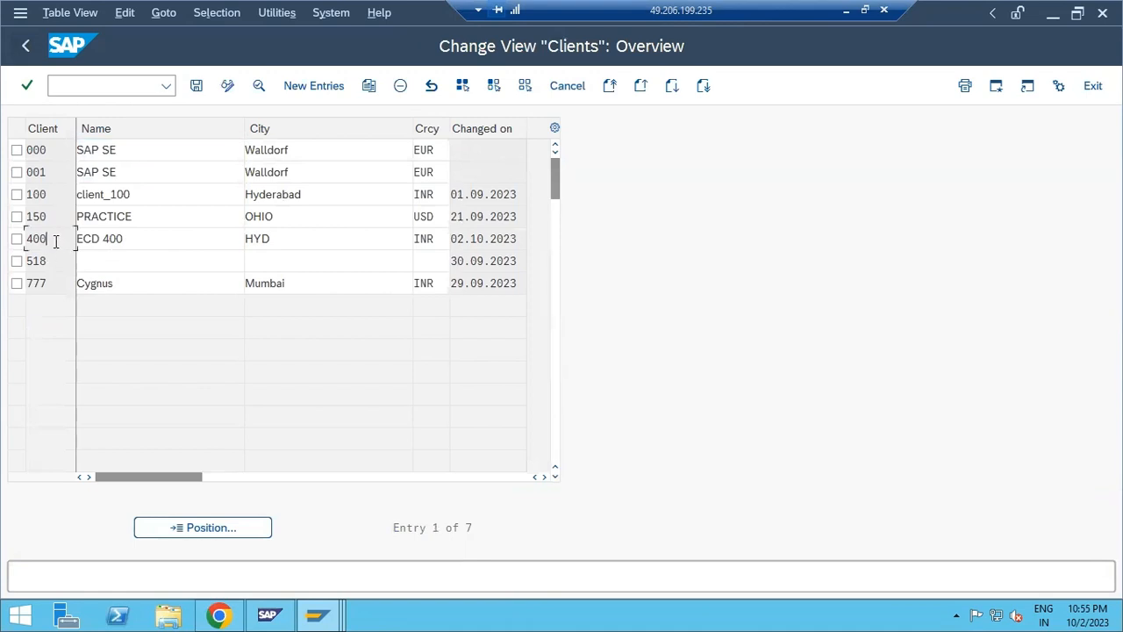
pyautogui.click(24, 49)
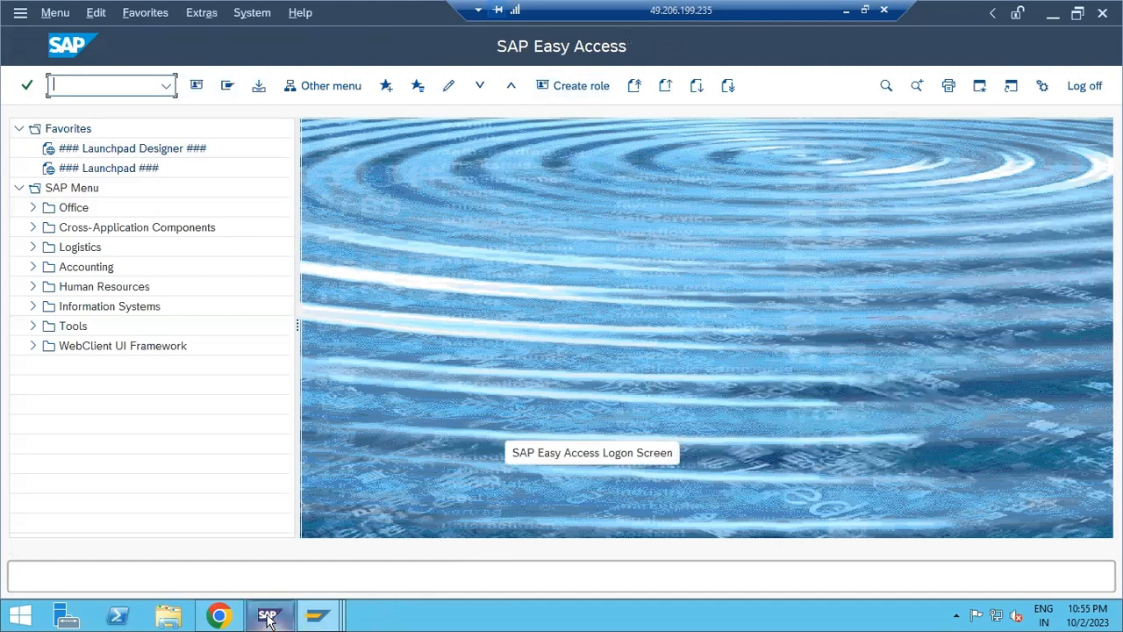
# Open transaction SCC4 and switch the clients table to change mode, acknowledging the cross-client caution
pyautogui.moveTo(319, 620)
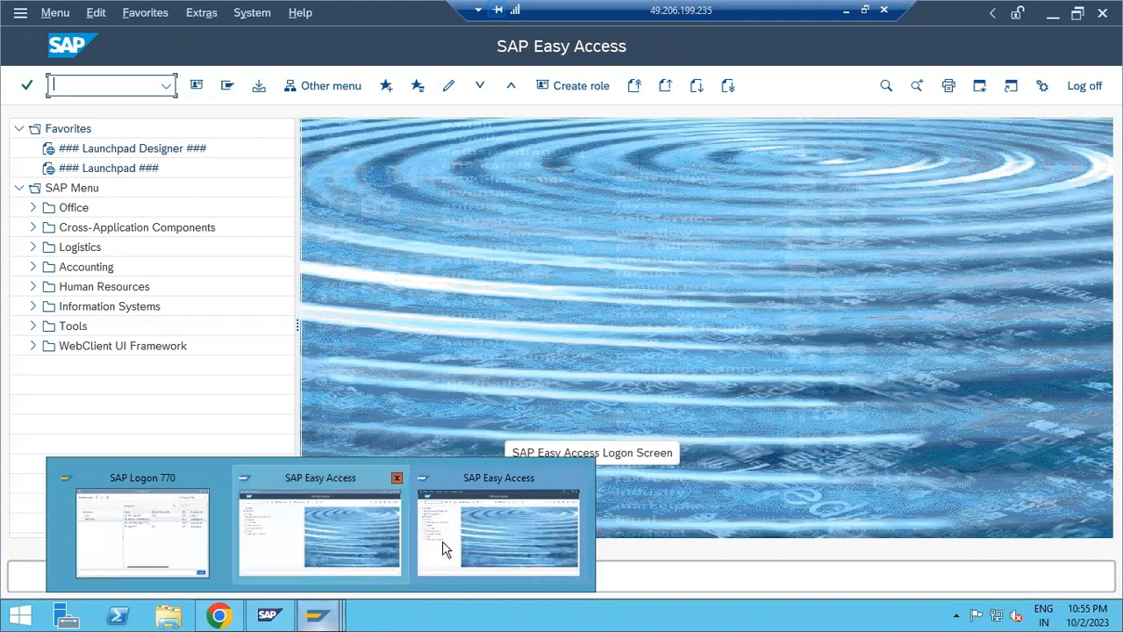
pyautogui.write('scc4')
pyautogui.press('Return')
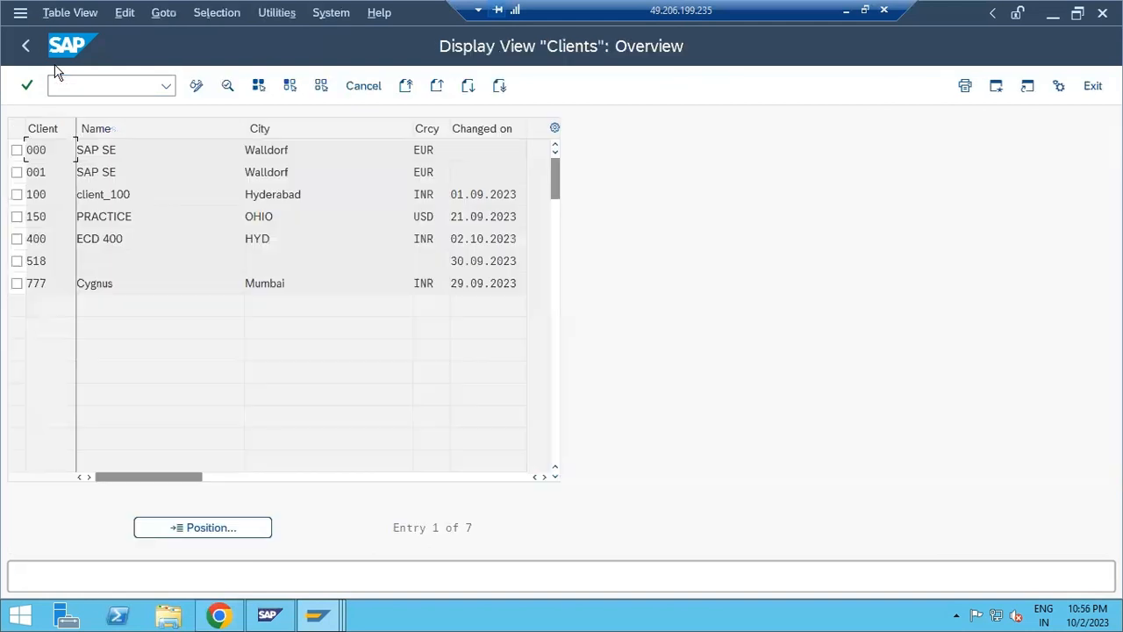
pyautogui.click(197, 86)
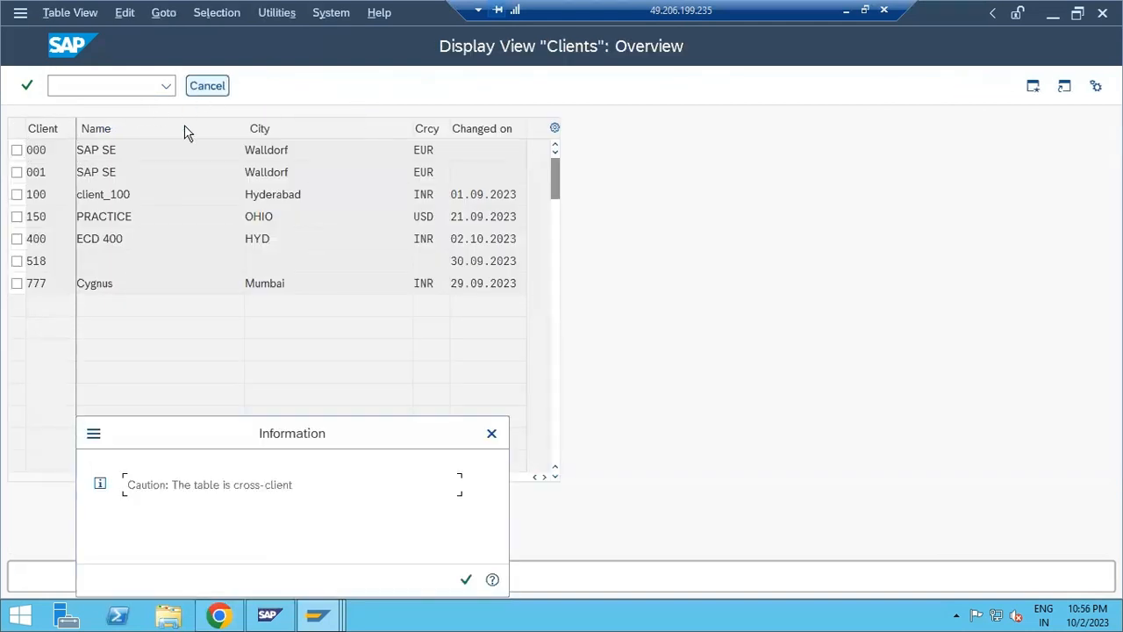
pyautogui.click(465, 580)
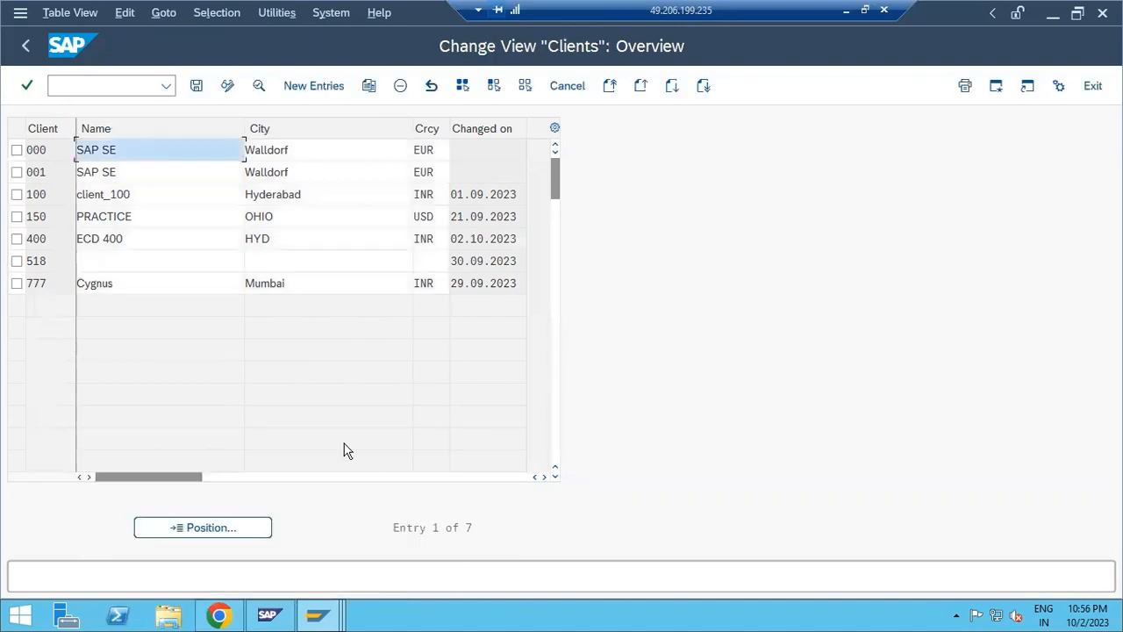
# Start a new client entry and view the possible logical systems, closing the list without choosing one
pyautogui.click(57, 279)
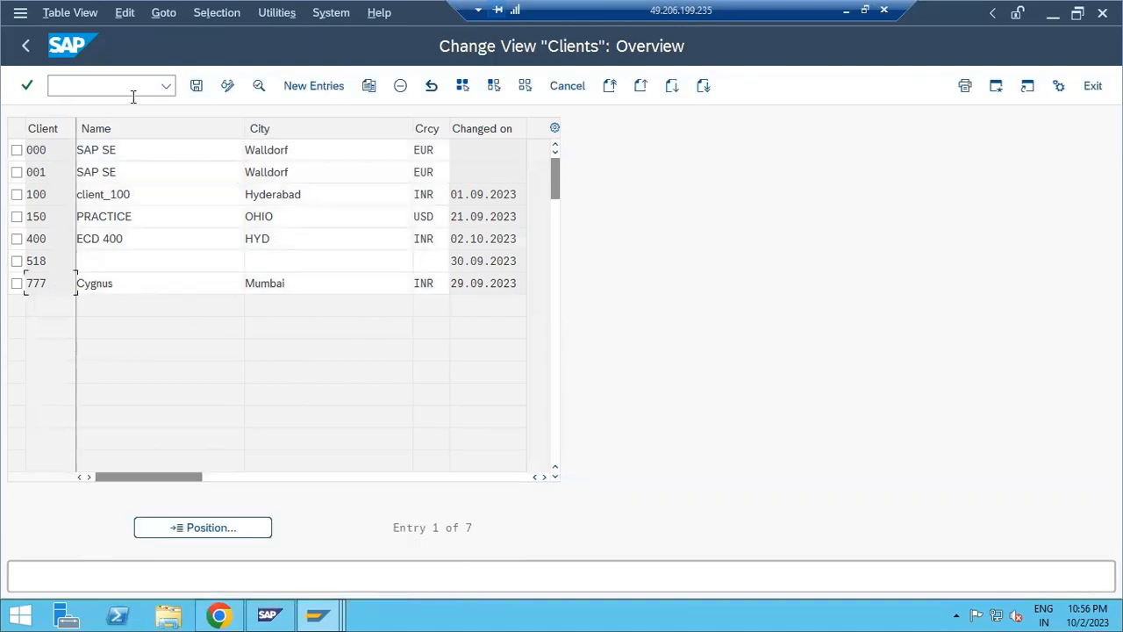
pyautogui.click(306, 87)
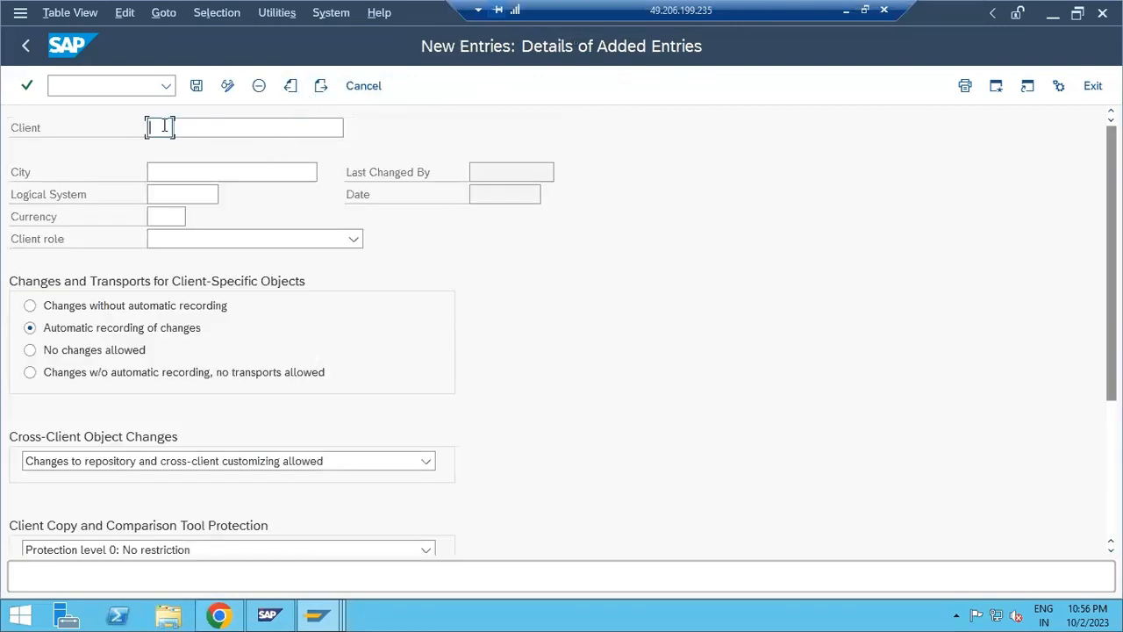
pyautogui.click(171, 166)
pyautogui.click(171, 194)
pyautogui.click(227, 195)
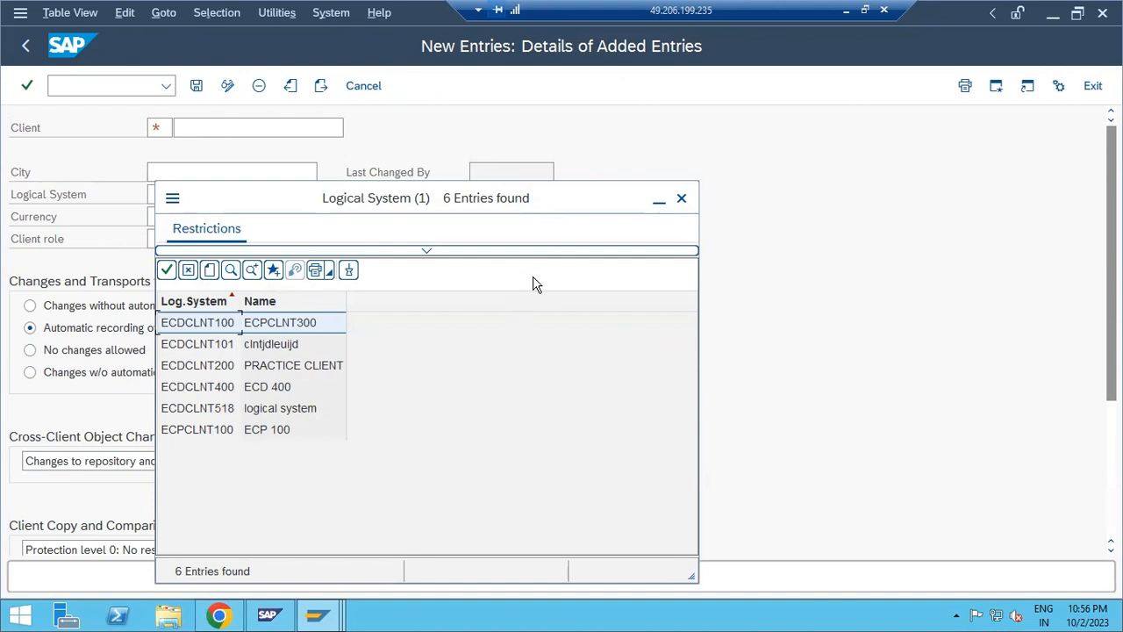
pyautogui.click(681, 198)
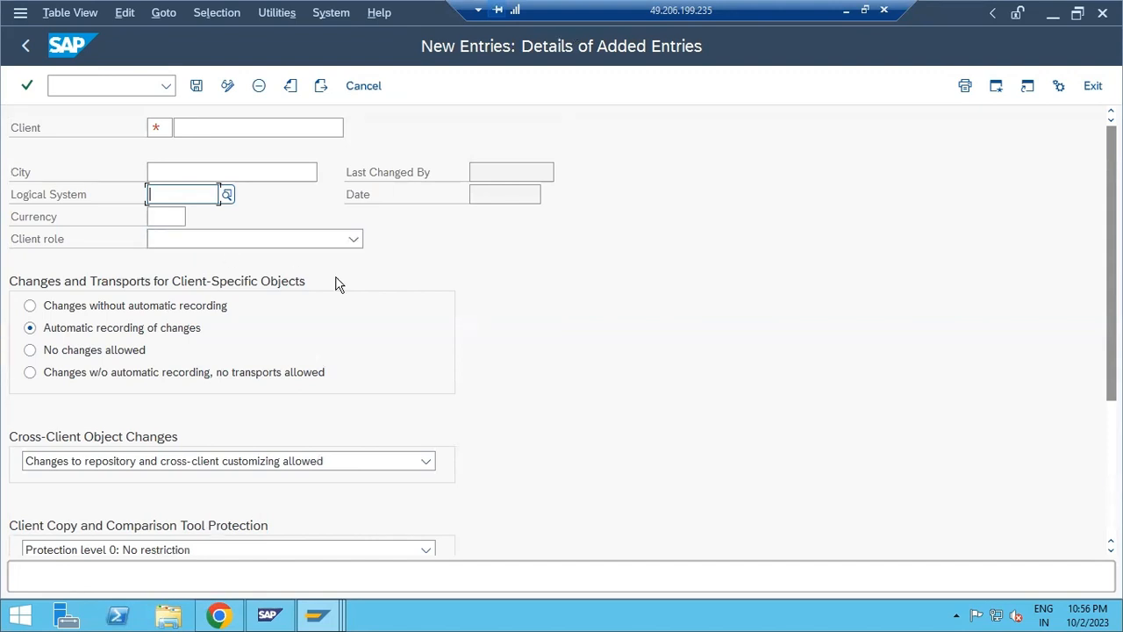
# Leave the blank client entry for transaction SALE, and return to the SAP Easy Access screen
pyautogui.click(27, 49)
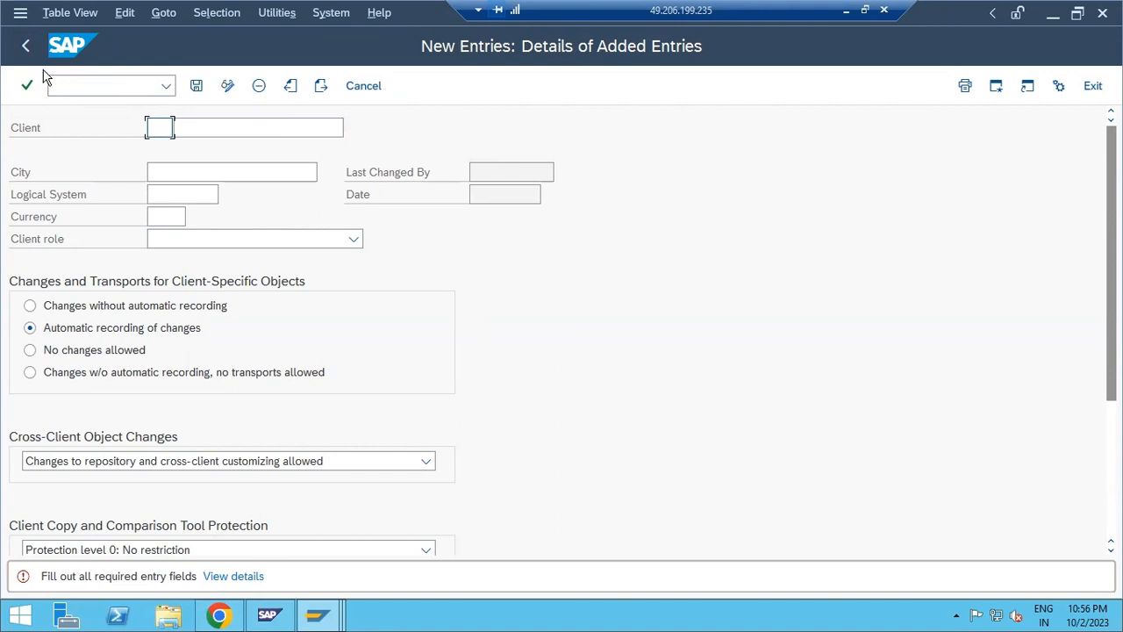
pyautogui.click(77, 85)
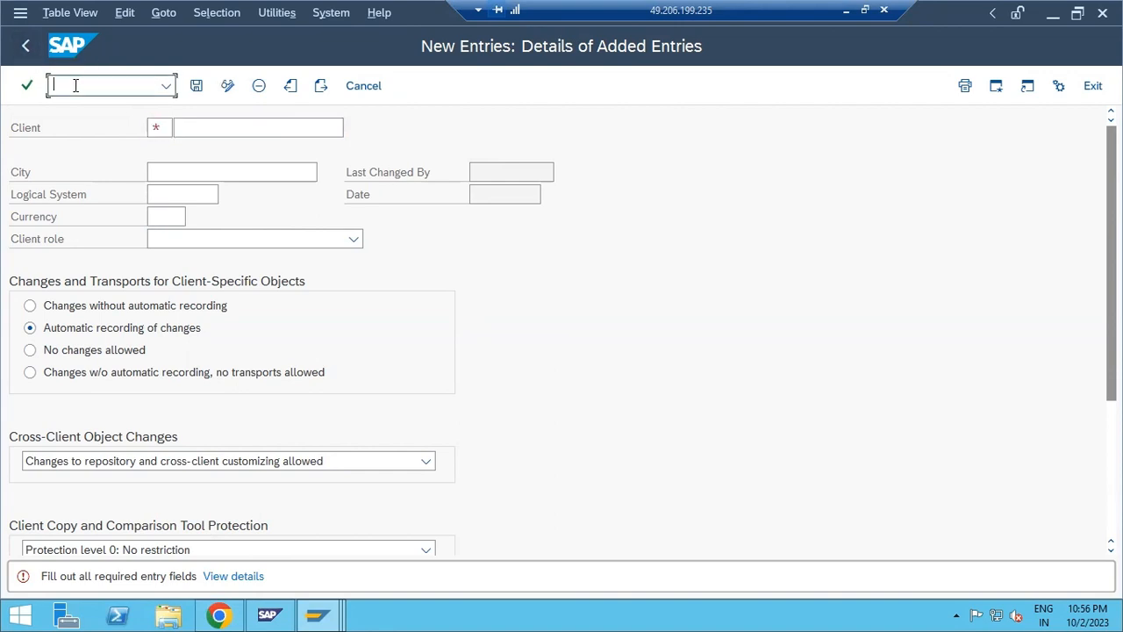
pyautogui.write('/nsale')
pyautogui.press('Return')
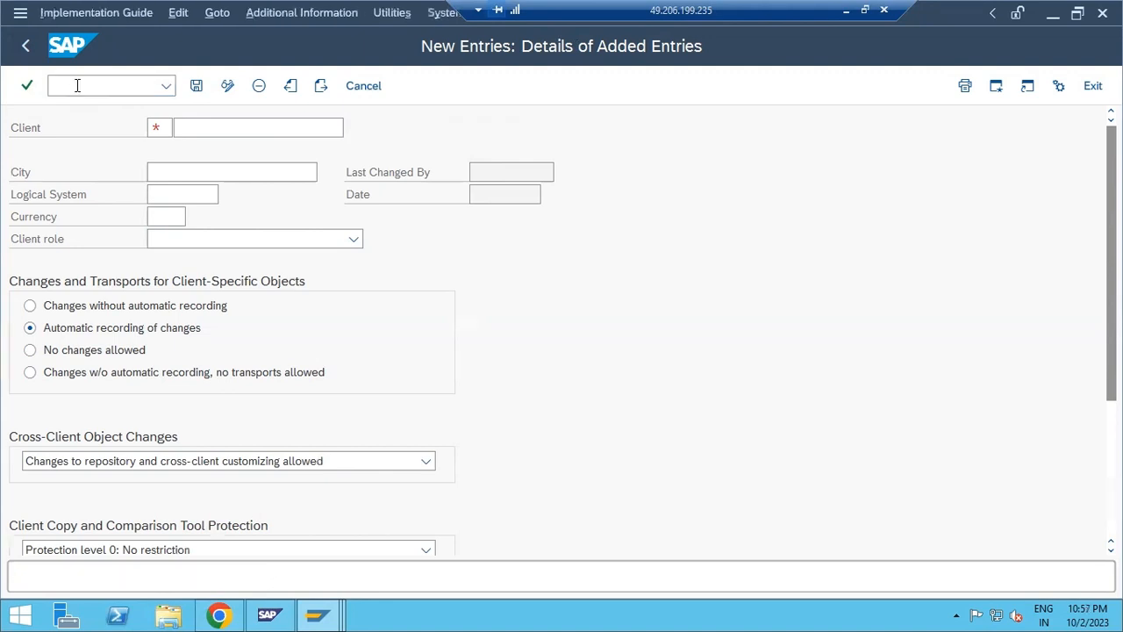
pyautogui.click(27, 45)
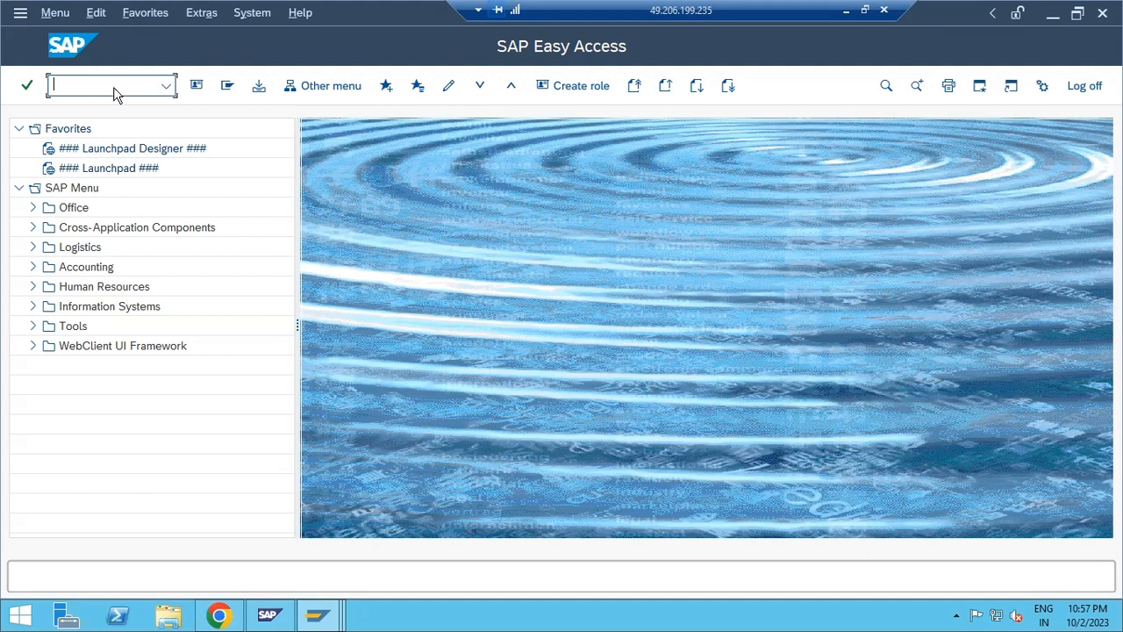
# View client 400's details in transaction SCC4 and switch the clients table to change mode
pyautogui.write('scc4')
pyautogui.press('Return')
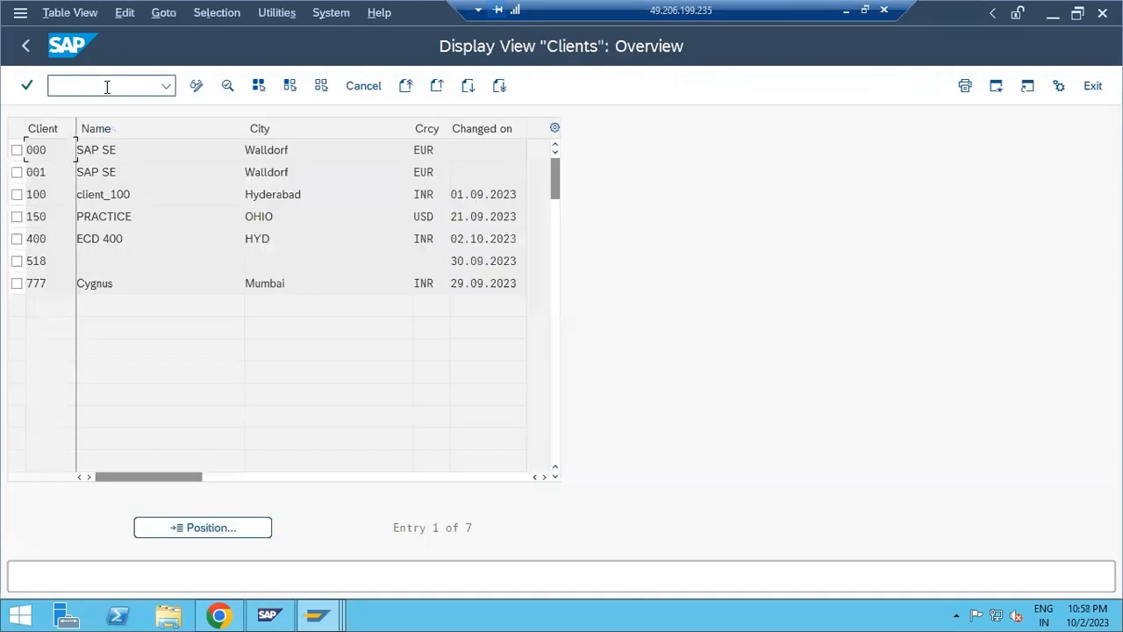
pyautogui.doubleClick(56, 252)
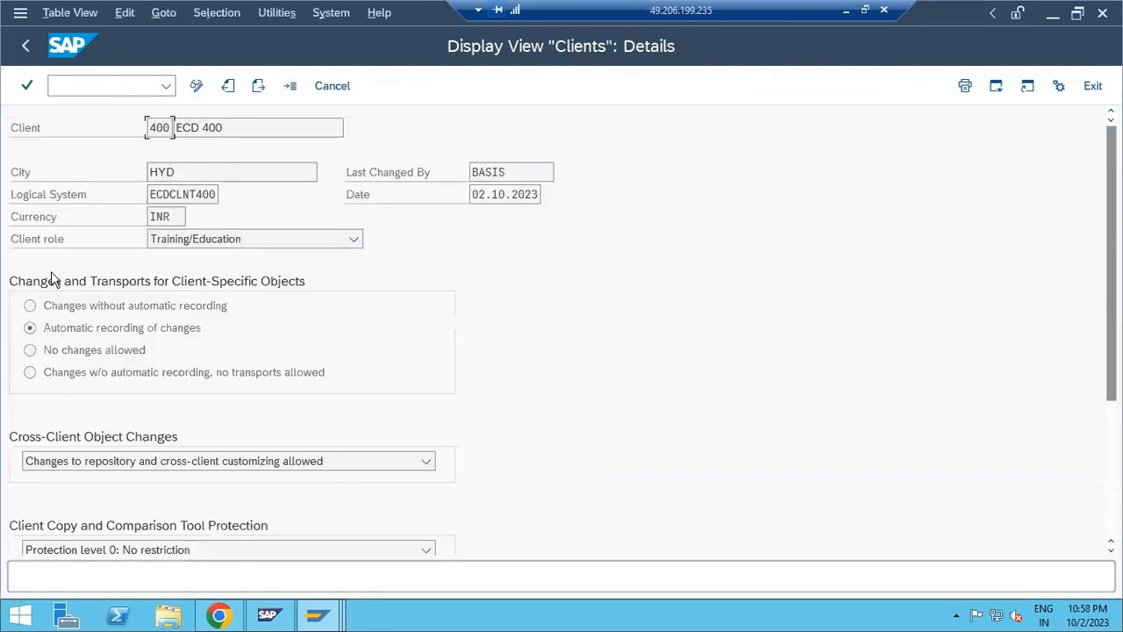
pyautogui.click(196, 86)
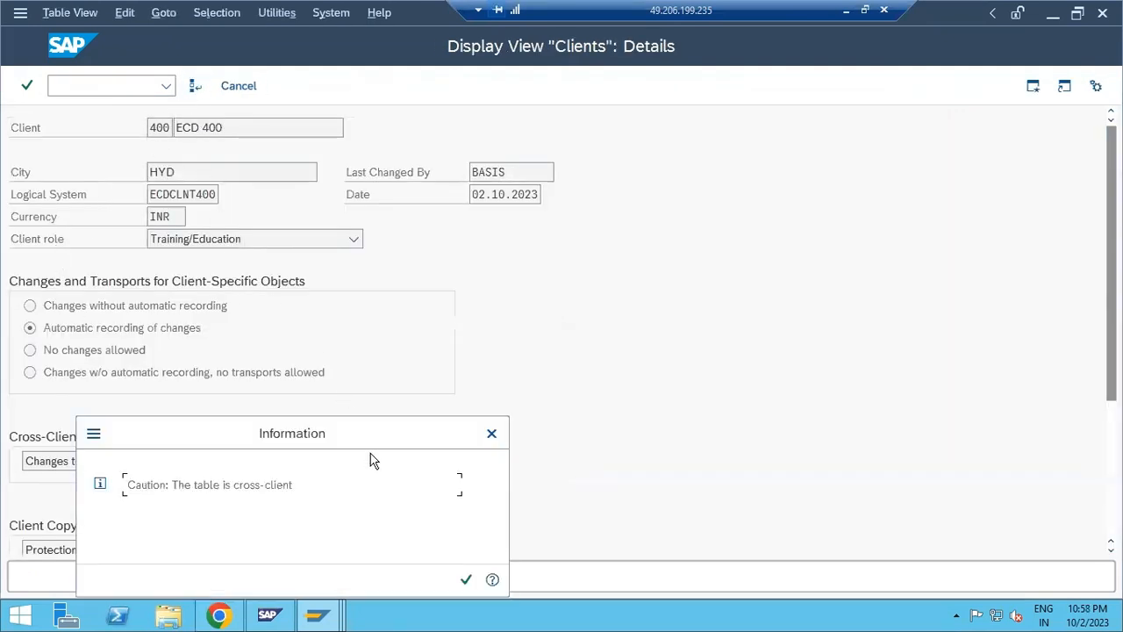
pyautogui.click(465, 578)
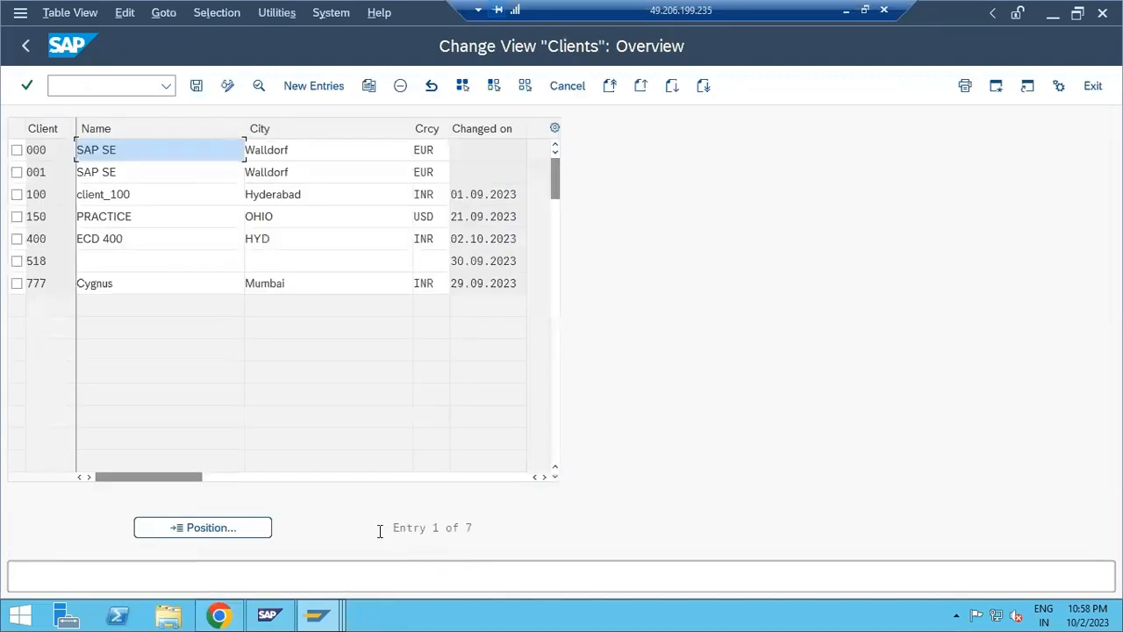
# Set client 400 to No changes allowed and No changes to repository/cross-client customizing objects, and save it
pyautogui.click(41, 238)
pyautogui.doubleClick(42, 237)
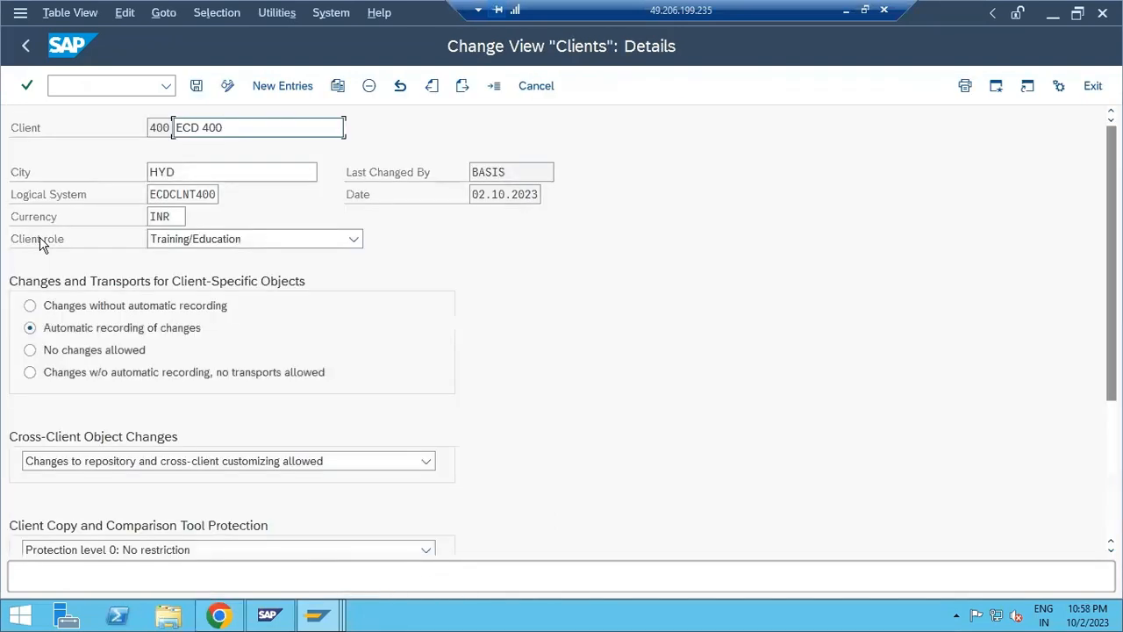
pyautogui.click(42, 351)
pyautogui.click(84, 469)
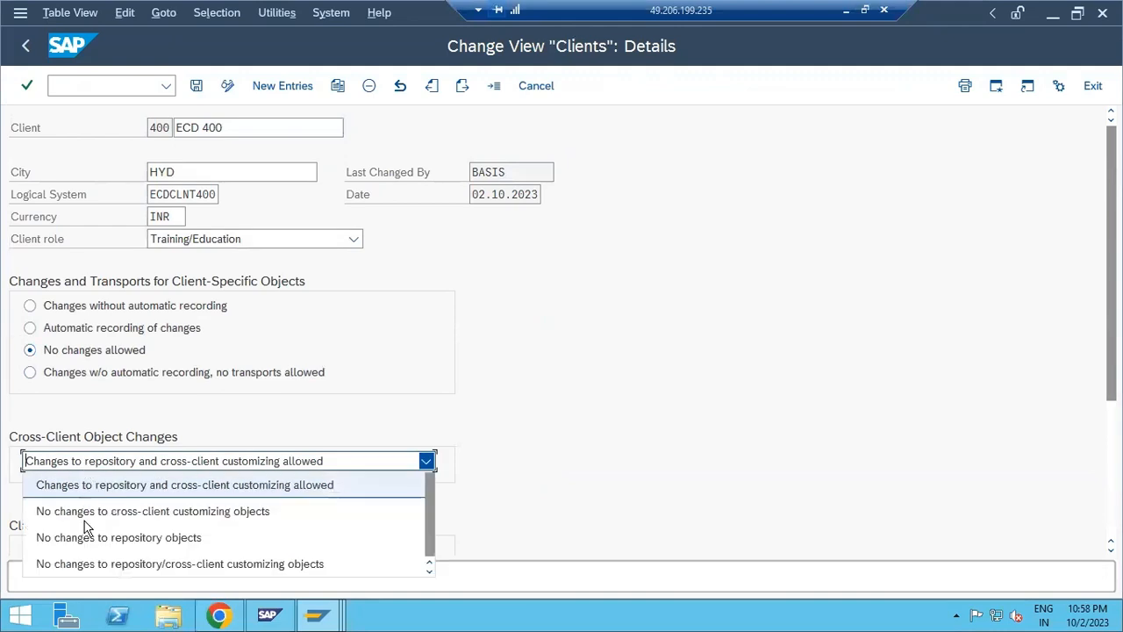
pyautogui.click(88, 564)
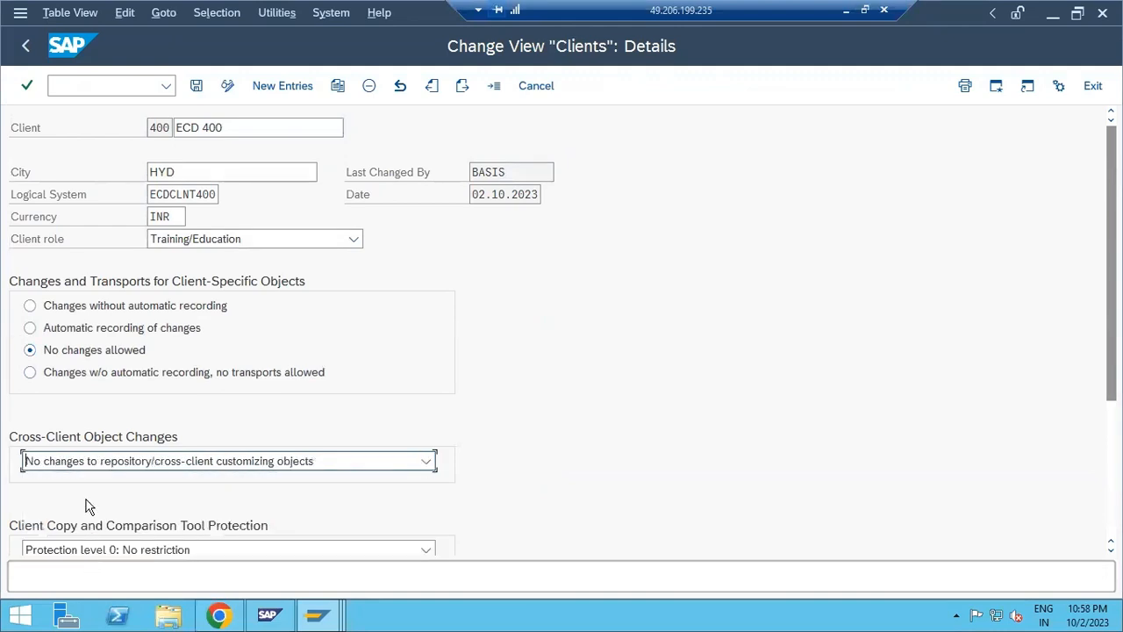
pyautogui.click(195, 85)
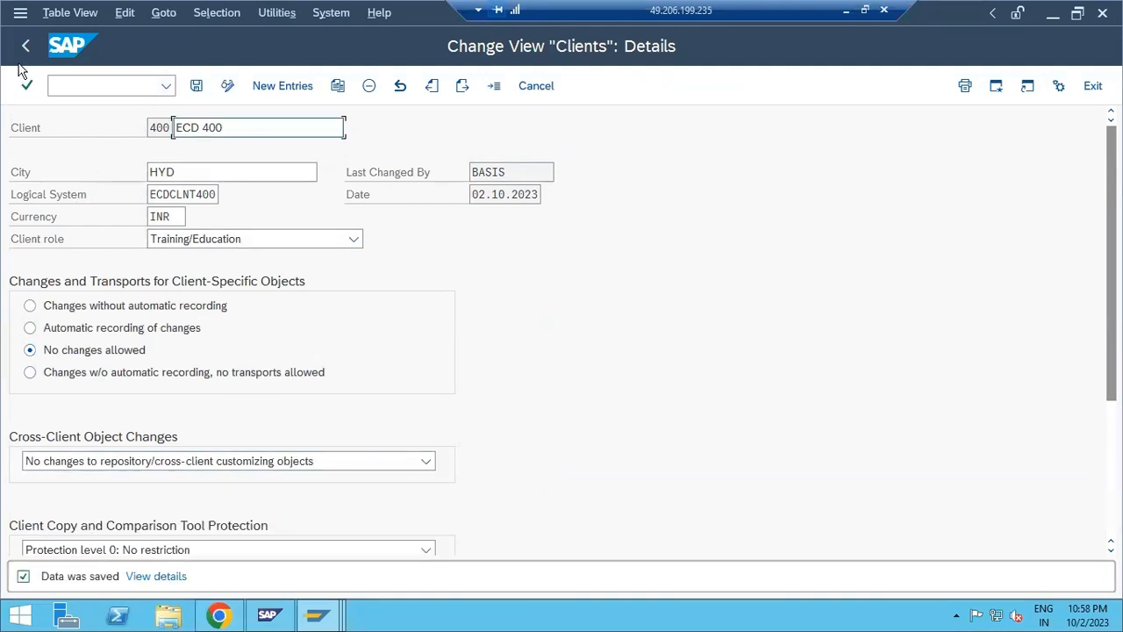
# Switch the clients table to display mode and review client 400's change settings
pyautogui.click(228, 85)
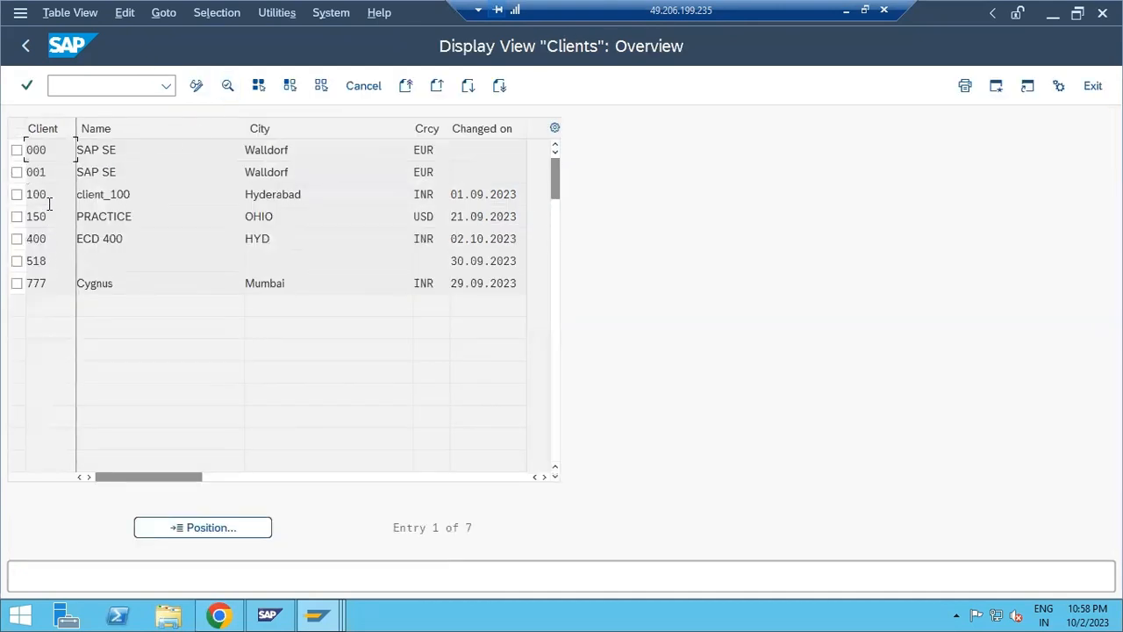
pyautogui.doubleClick(50, 240)
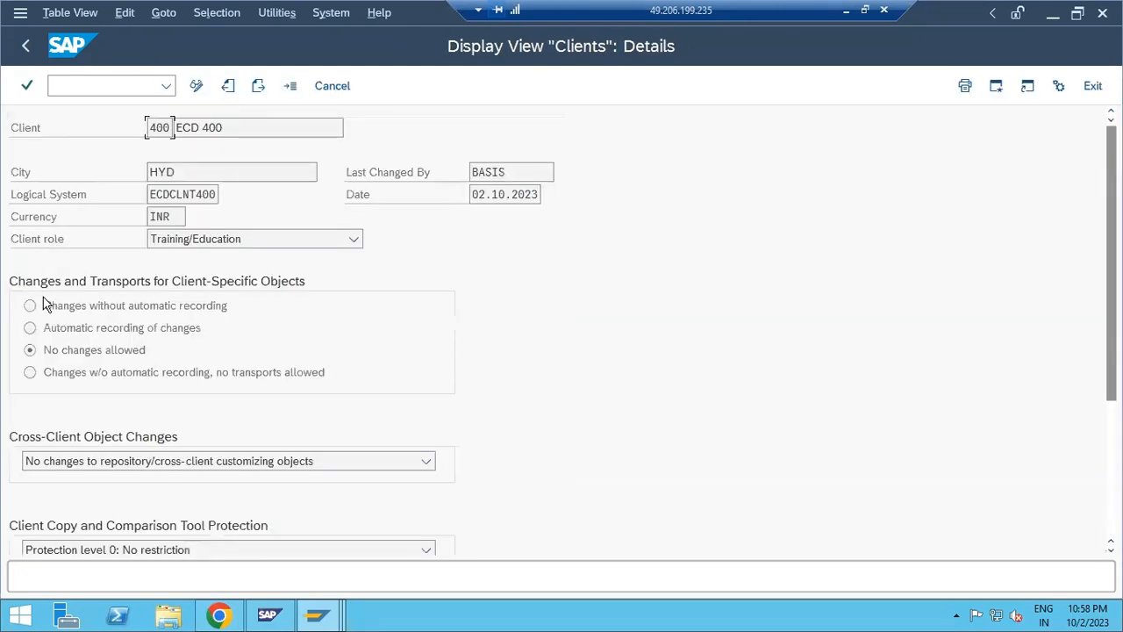
pyautogui.click(91, 351)
# Switch the clients table to change mode, accept the cross-client caution, and open client 400's details
pyautogui.click(189, 89)
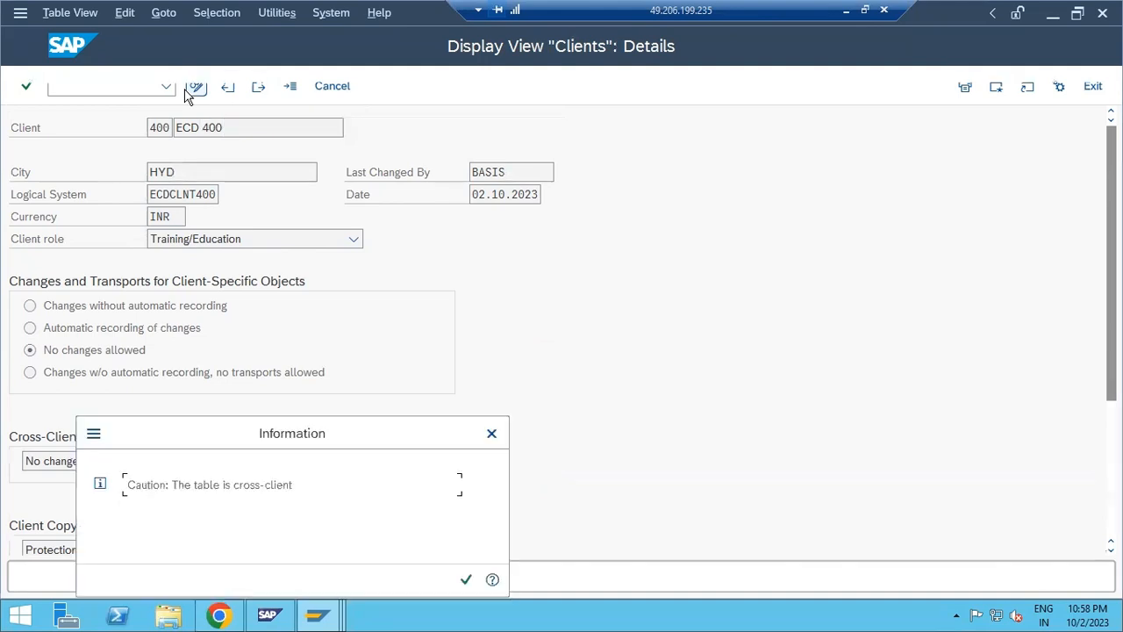
pyautogui.click(466, 580)
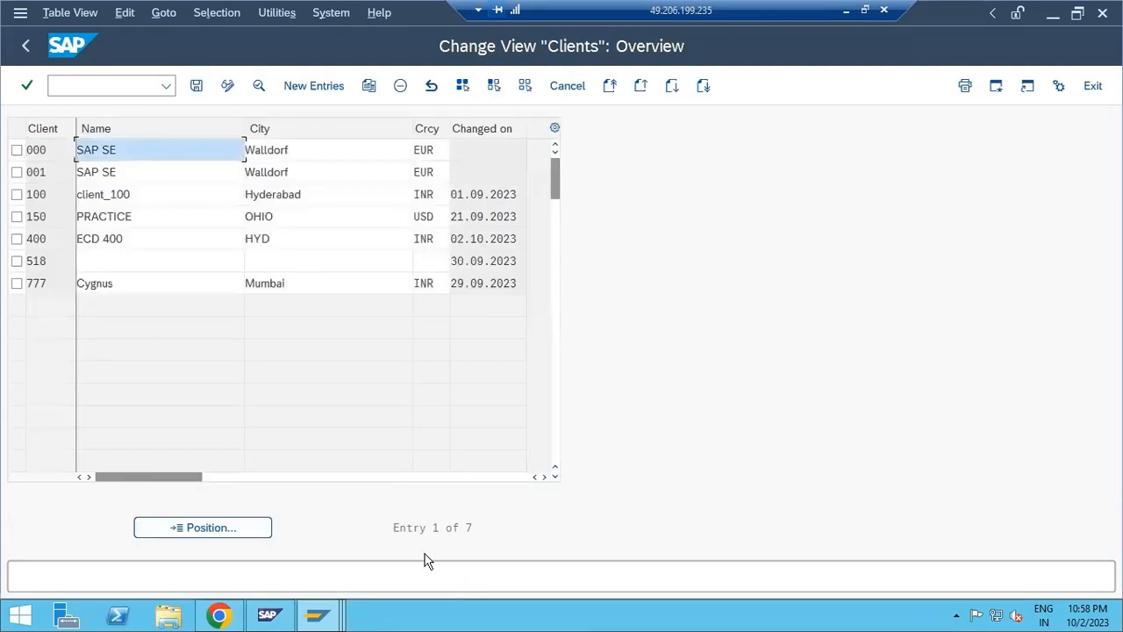
pyautogui.doubleClick(49, 235)
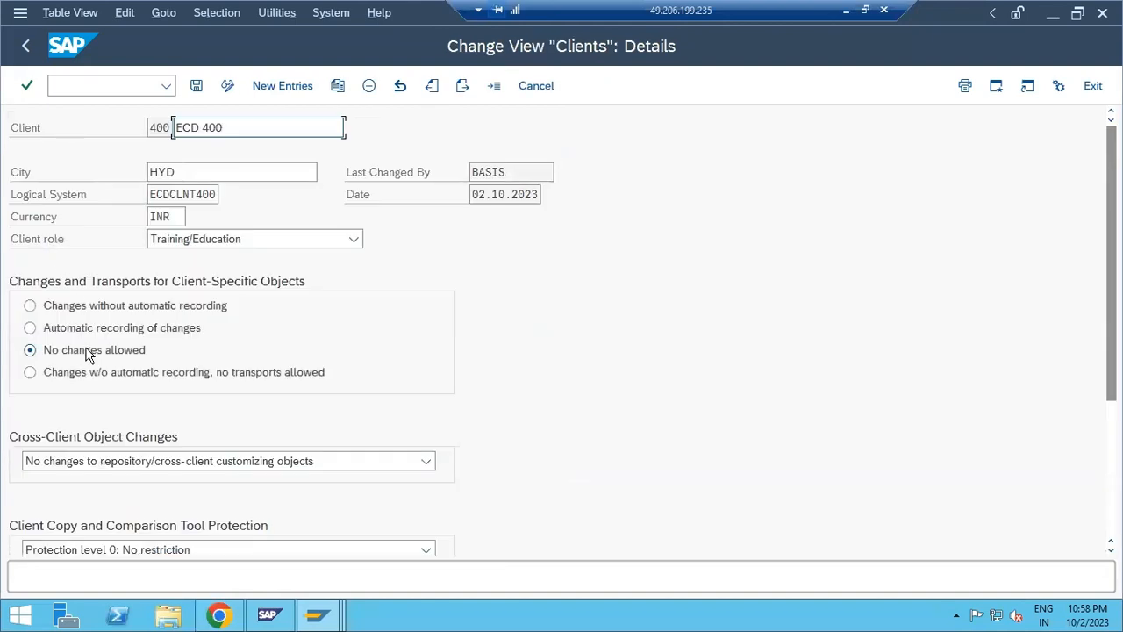
# Set client 400 to Automatic recording of changes and Changes to repository and cross-client customizing allowed, save, and return to the clients overview
pyautogui.click(79, 334)
pyautogui.click(76, 463)
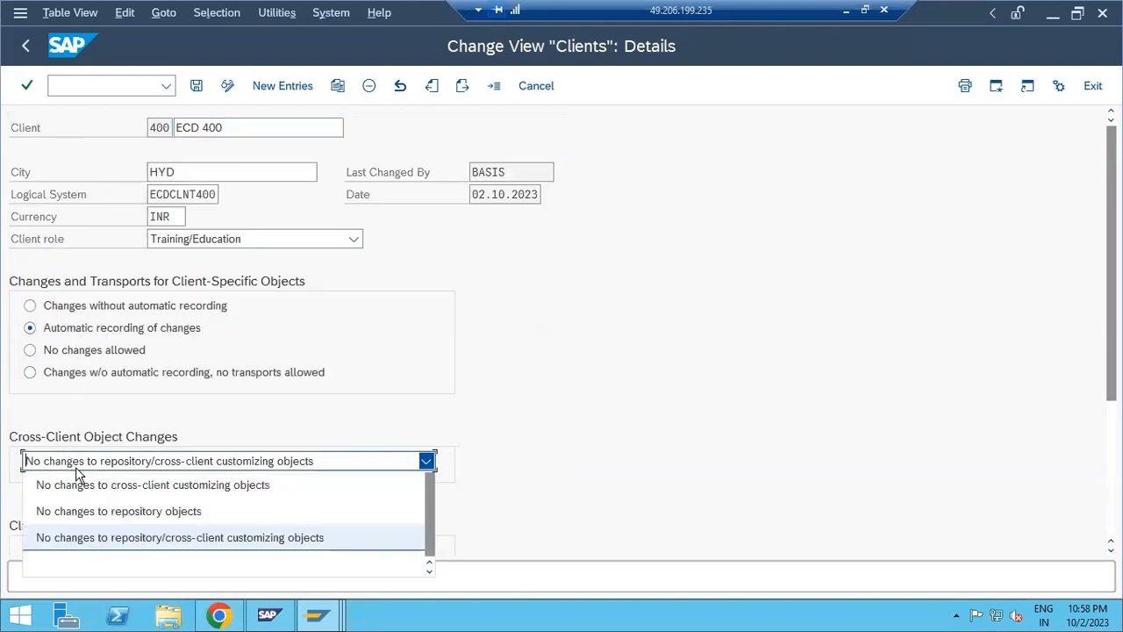
pyautogui.scroll(1, 80, 481)
pyautogui.click(82, 481)
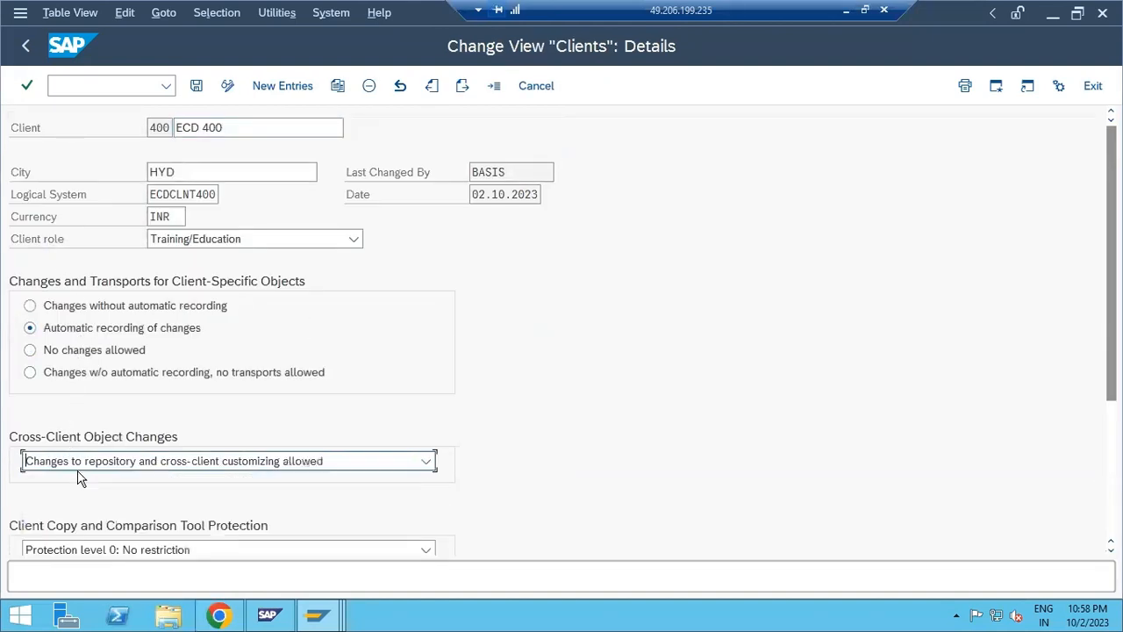
pyautogui.click(197, 88)
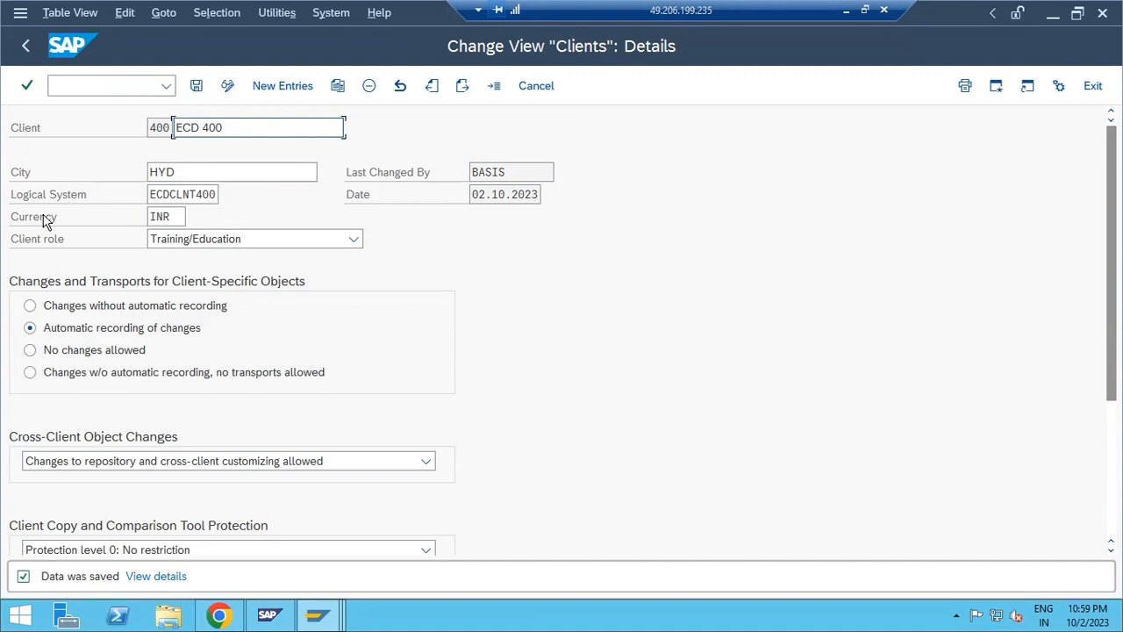
pyautogui.click(28, 62)
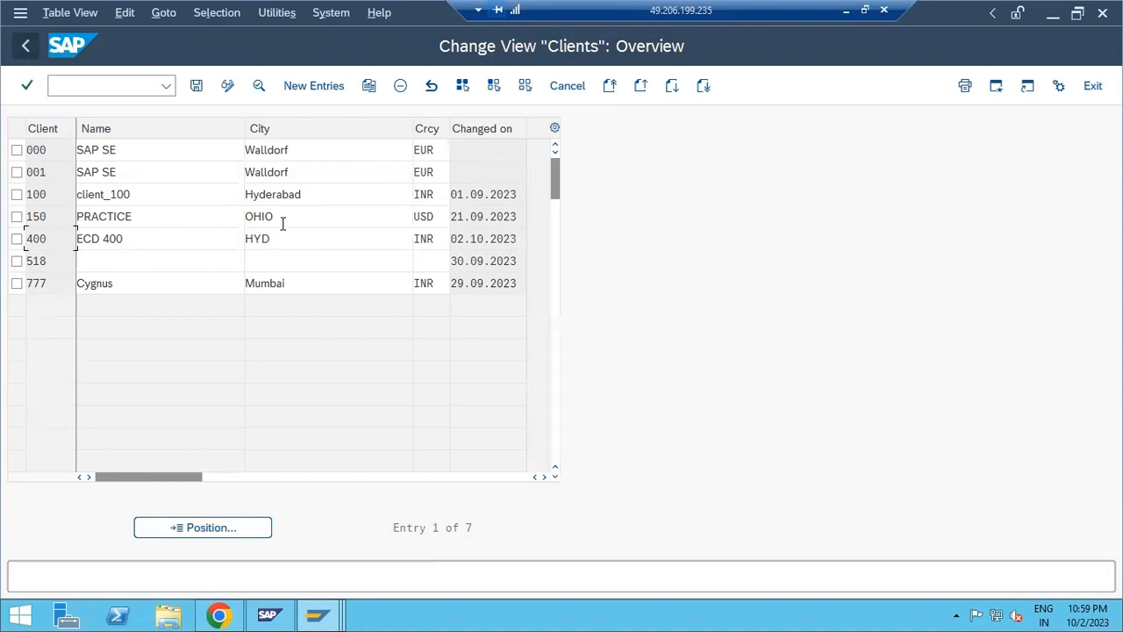
# Switch to Paint and add the logical system naming pattern SIDCLNTNNN and the example ECDCLNT700 to the notes
pyautogui.click(847, 10)
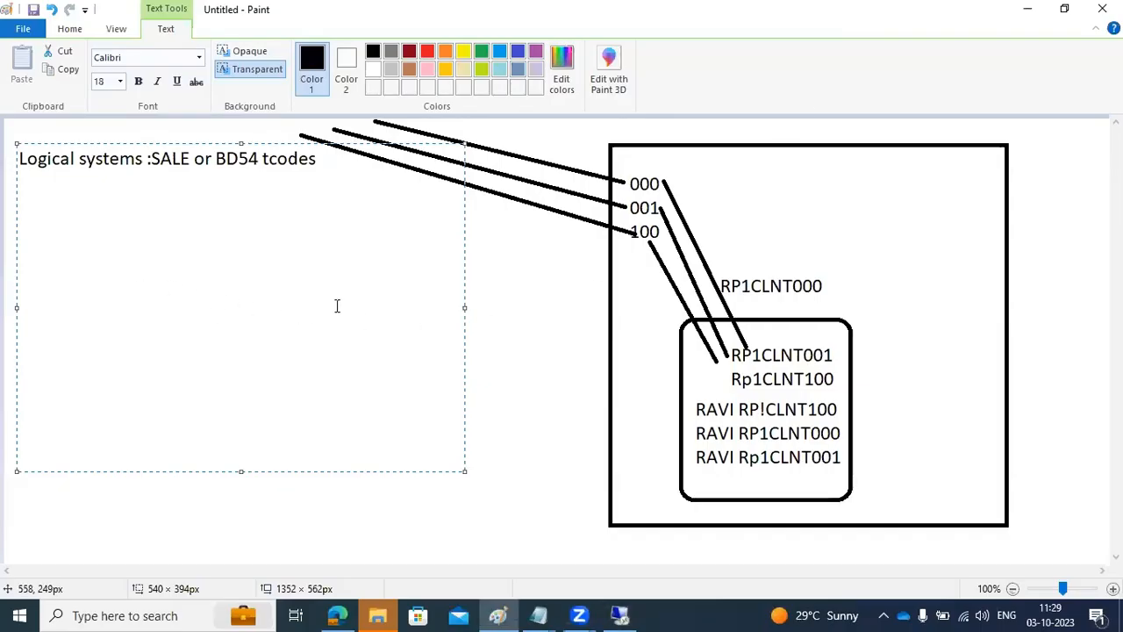
pyautogui.press('Return')
pyautogui.write('SIDCLN')
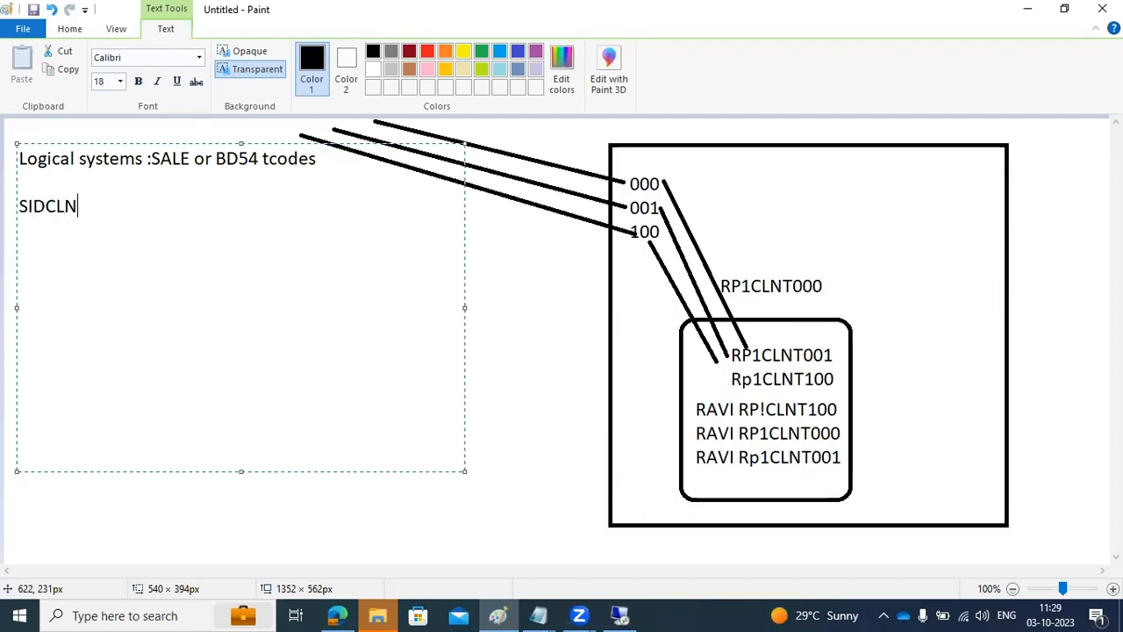
pyautogui.write('TNNN')
pyautogui.press('Return')
pyautogui.write('ECD')
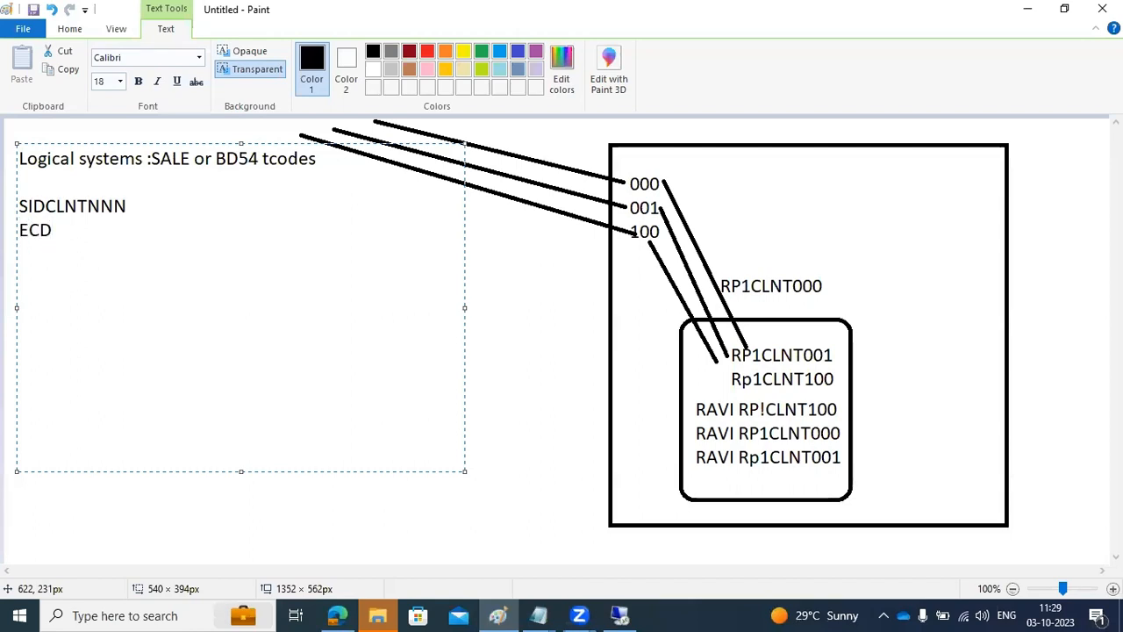
pyautogui.write('CLNT700')
pyautogui.press('Return')
pyautogui.press('Return')
pyautogui.write('SCC4')
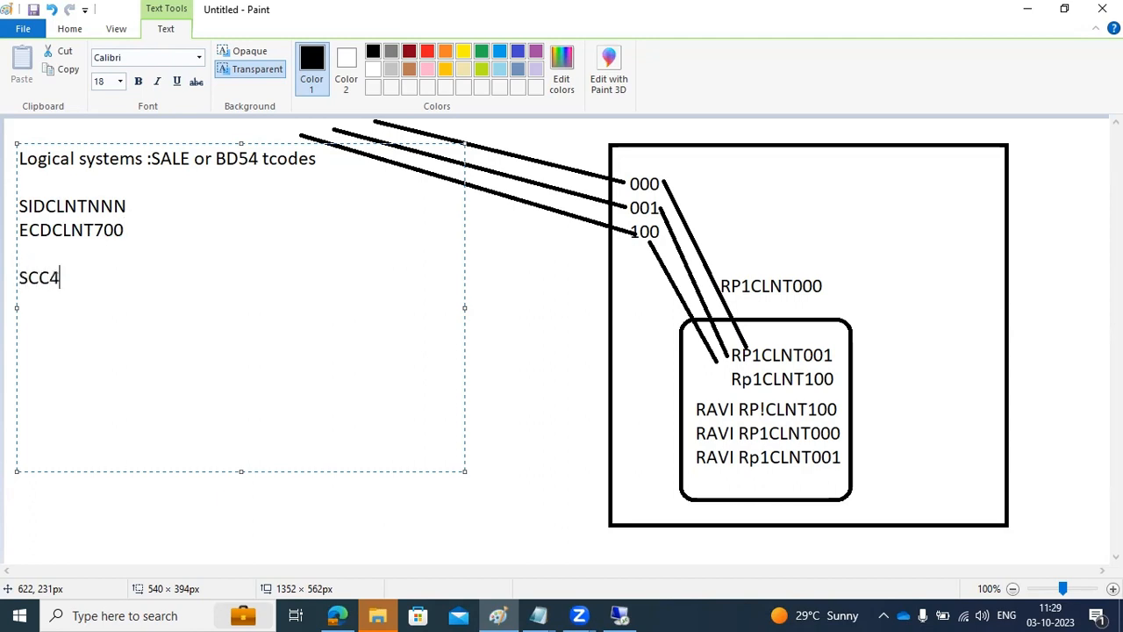
pyautogui.press('BackSpace')
pyautogui.press('BackSpace')
pyautogui.press('BackSpace')
pyautogui.press('BackSpace')
# Switch back to SAP and try to save client 400 with logical system ECDCLNT100
pyautogui.click(616, 618)
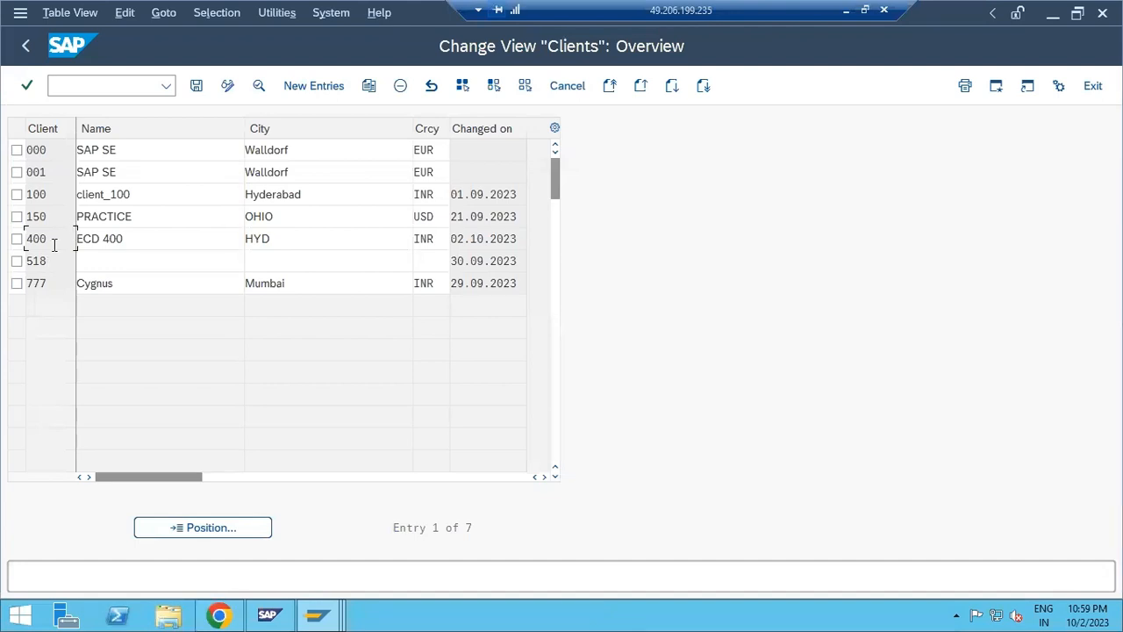
pyautogui.doubleClick(52, 242)
pyautogui.click(215, 194)
pyautogui.click(224, 195)
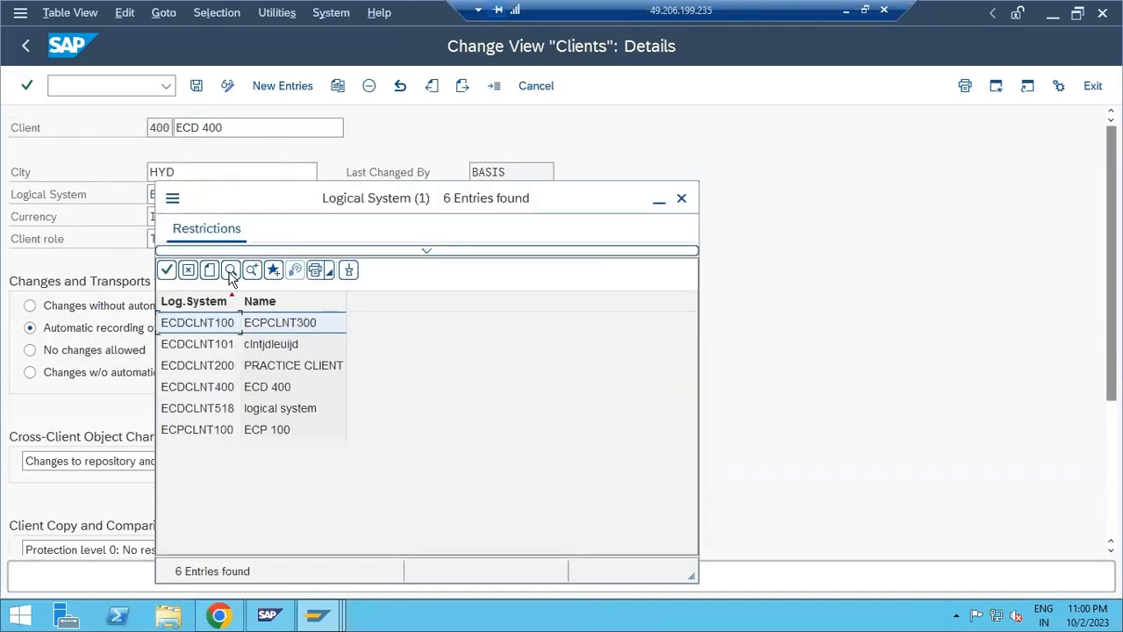
pyautogui.doubleClick(231, 323)
pyautogui.click(196, 86)
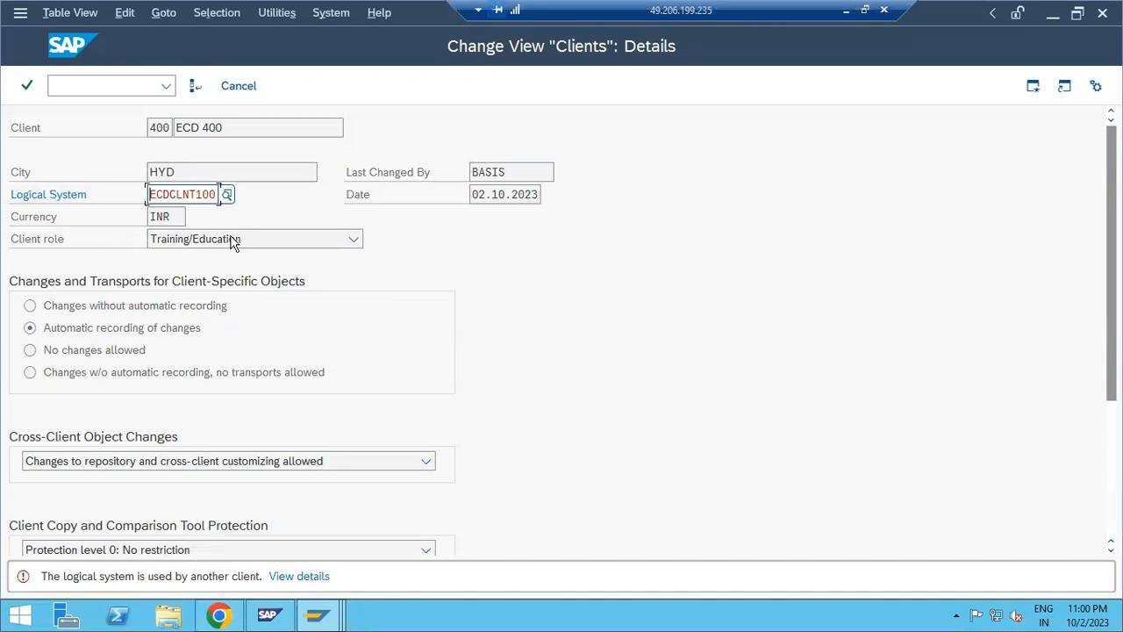
# Set client 400's logical system to ECDCLNT400 and save it, accepting the caution about changing the logical system
pyautogui.click(227, 195)
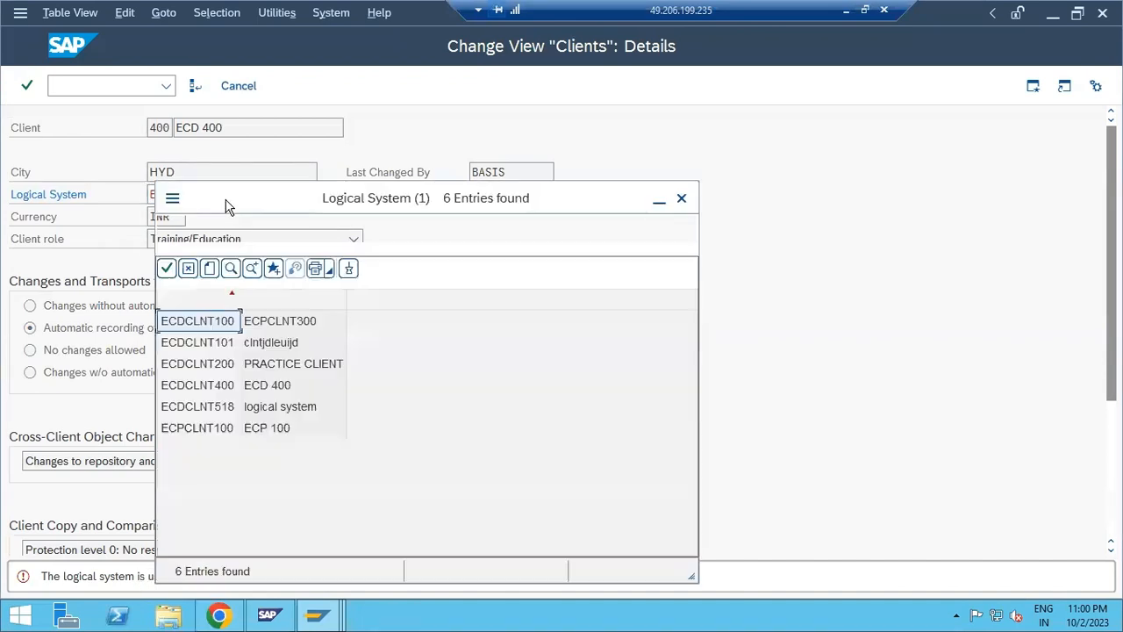
pyautogui.doubleClick(217, 387)
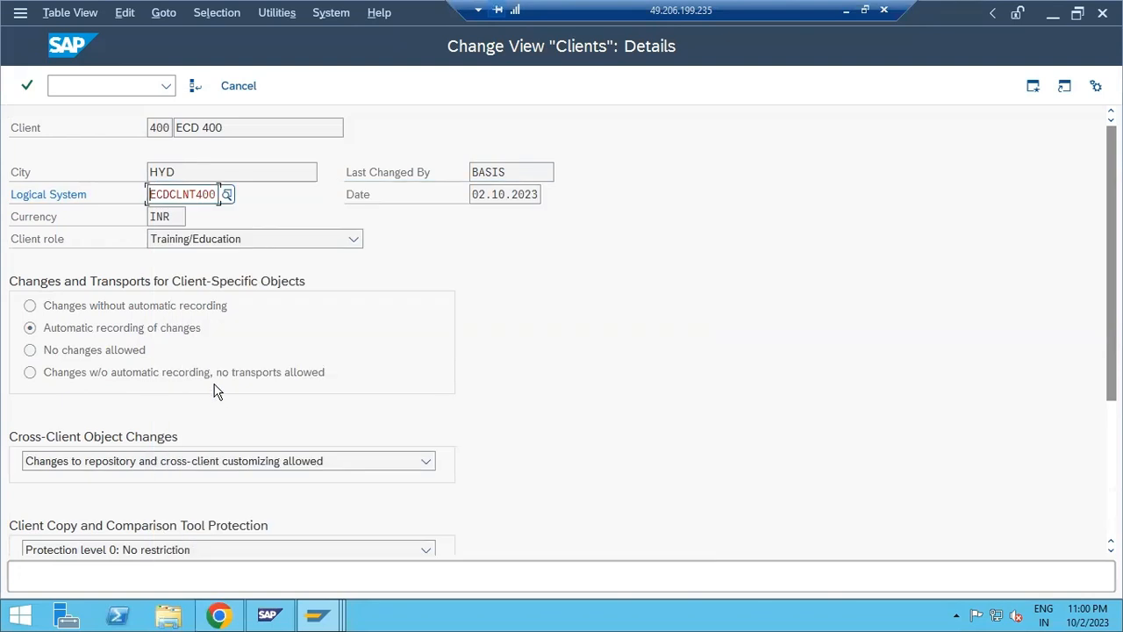
pyautogui.click(197, 88)
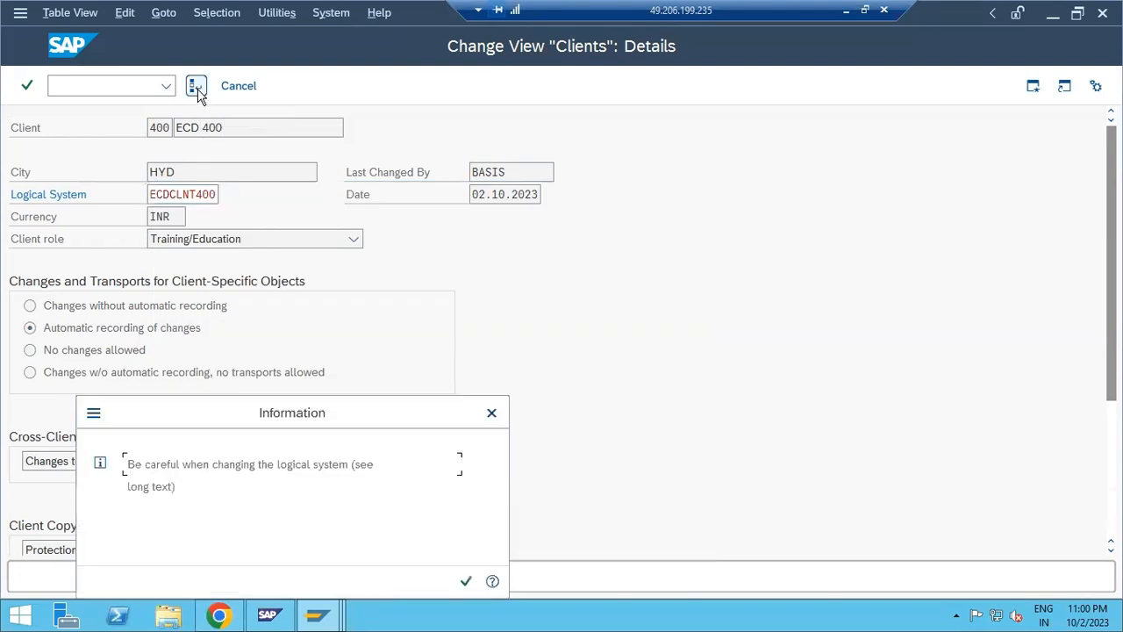
pyautogui.press('Return')
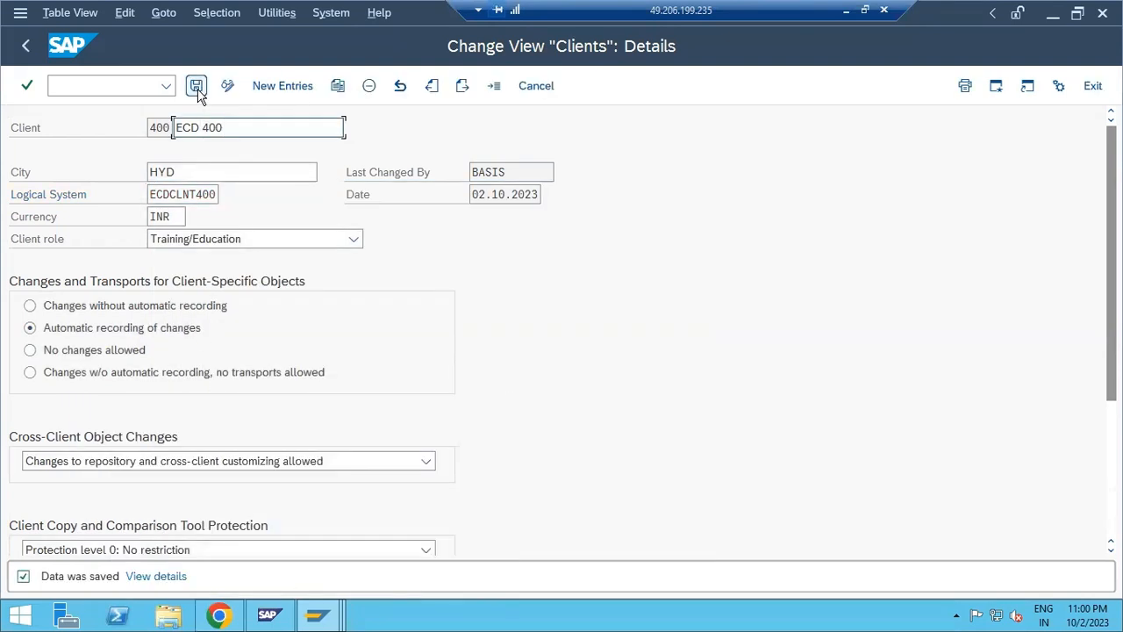
# Compare the Paint naming notes with client 400's details, examining how its client number matches the ending of its logical system name
pyautogui.click(845, 13)
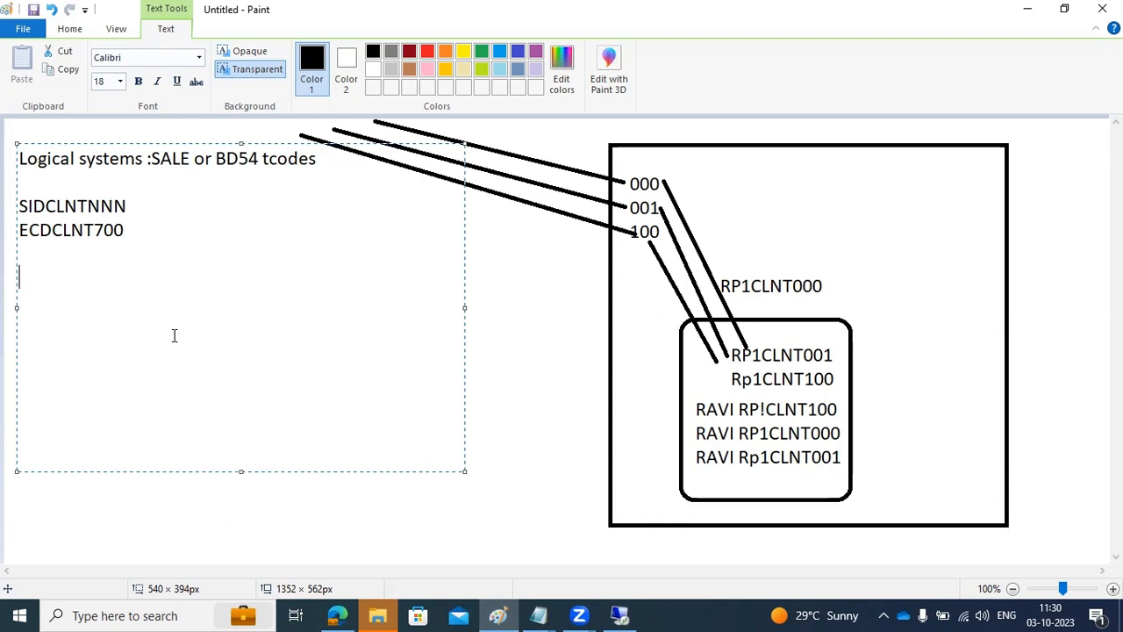
pyautogui.click(604, 614)
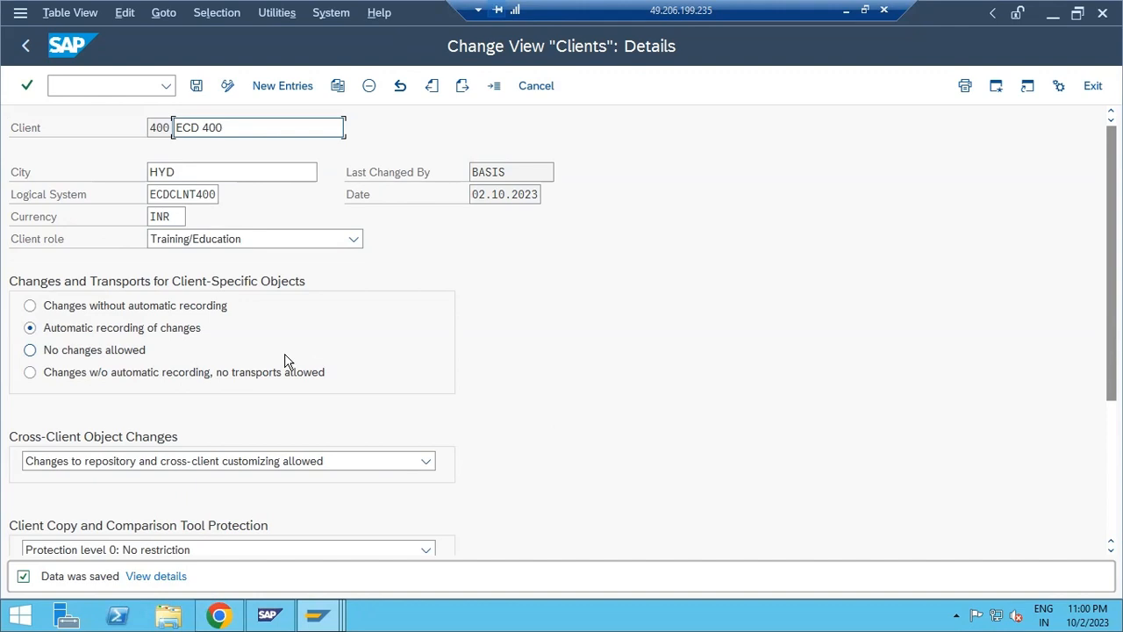
pyautogui.click(154, 130)
pyautogui.doubleClick(156, 129)
pyautogui.moveTo(199, 195); pyautogui.dragTo(217, 192)
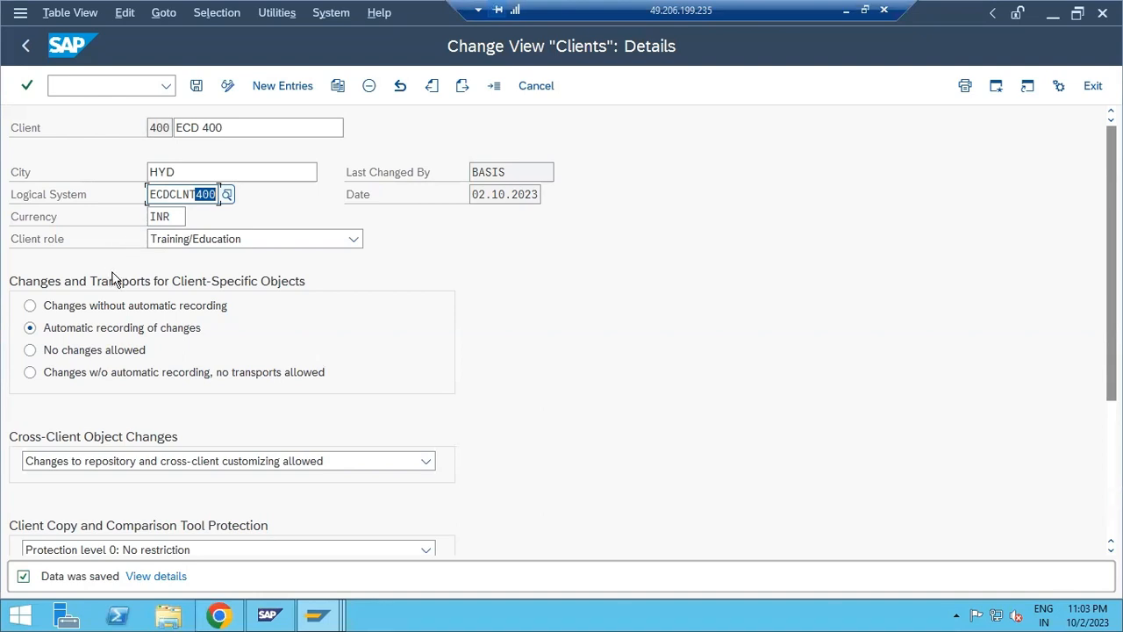
pyautogui.click(201, 194)
pyautogui.moveTo(215, 194); pyautogui.dragTo(195, 194)
pyautogui.moveTo(147, 194); pyautogui.dragTo(218, 189)
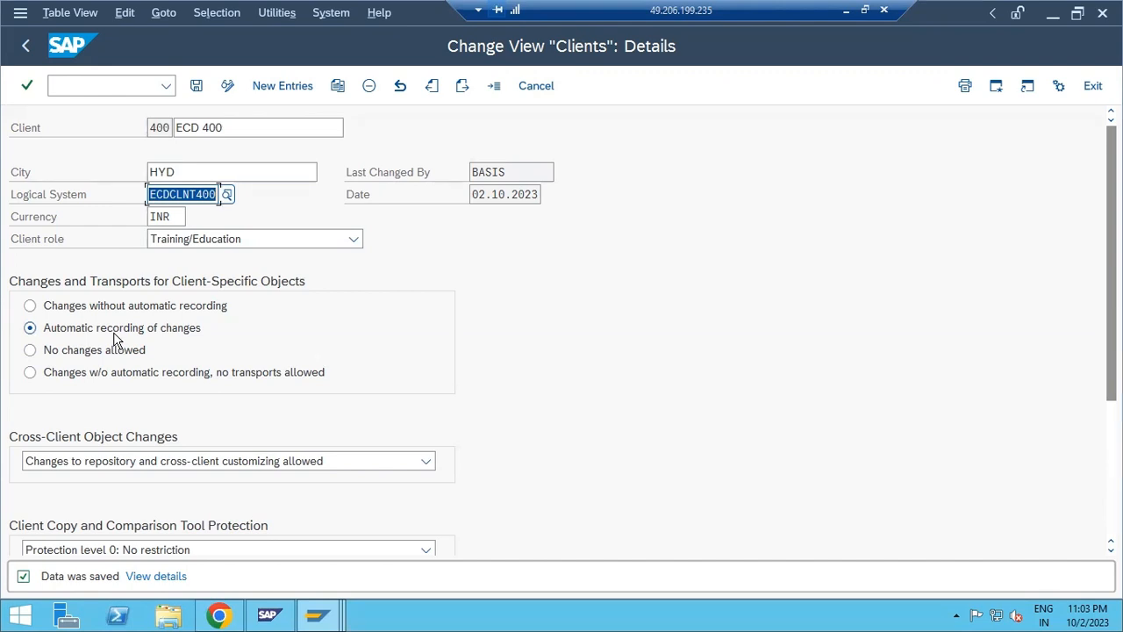
pyautogui.click(188, 199)
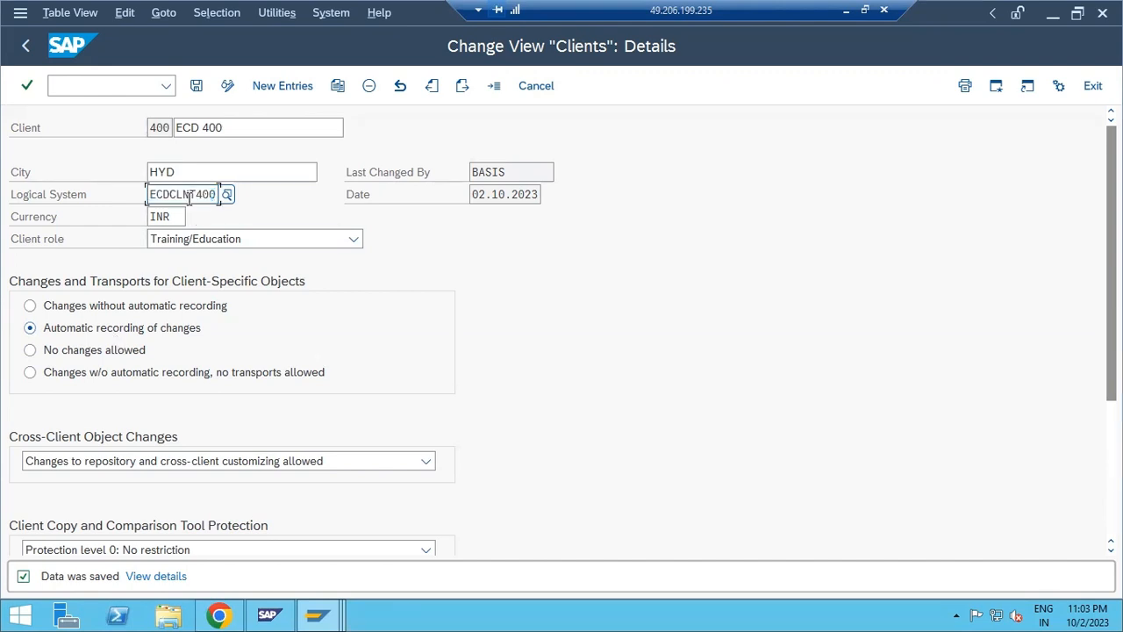
pyautogui.moveTo(189, 196); pyautogui.dragTo(208, 197)
pyautogui.moveTo(209, 194); pyautogui.dragTo(216, 194)
# Leave client 400's details and the clients table, and return to the SAP Easy Access screen
pyautogui.click(25, 49)
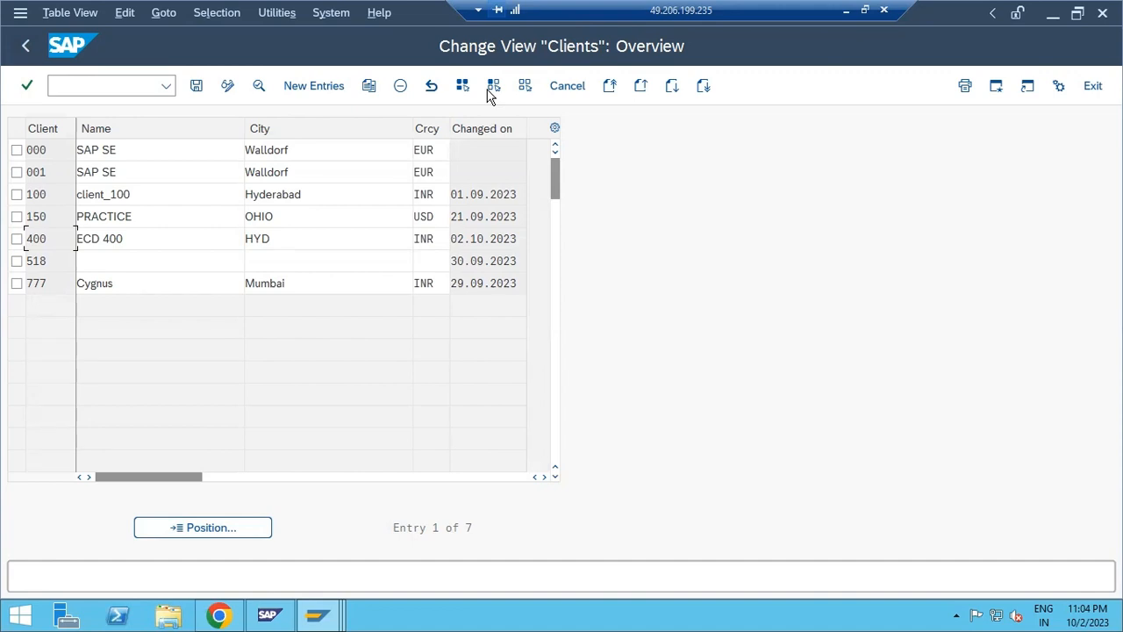
pyautogui.click(27, 45)
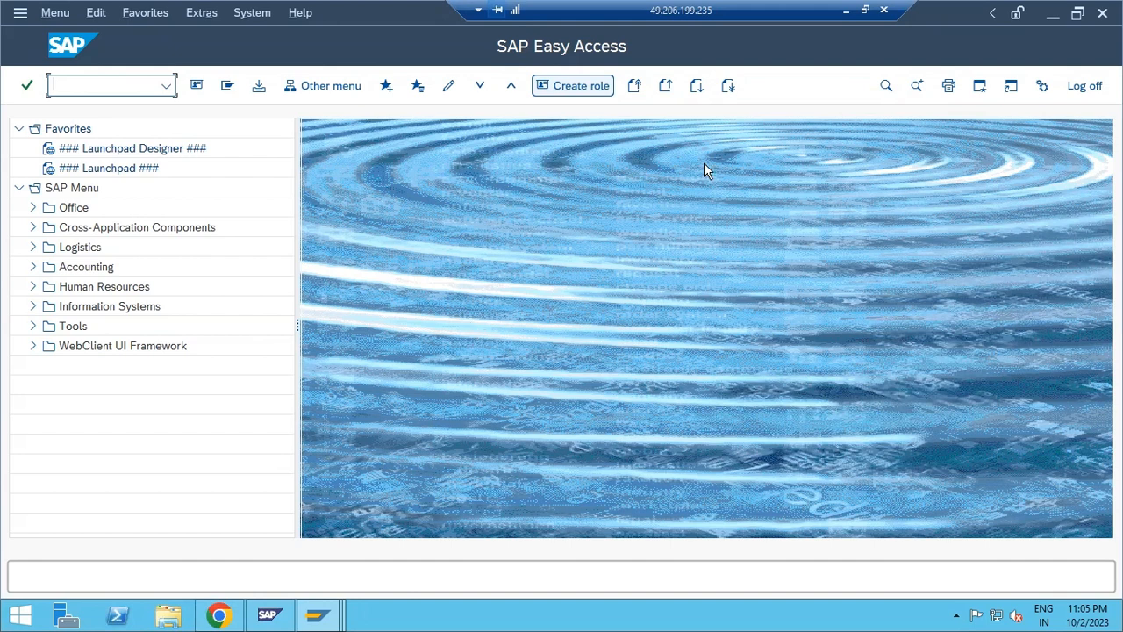
pyautogui.click(110, 84)
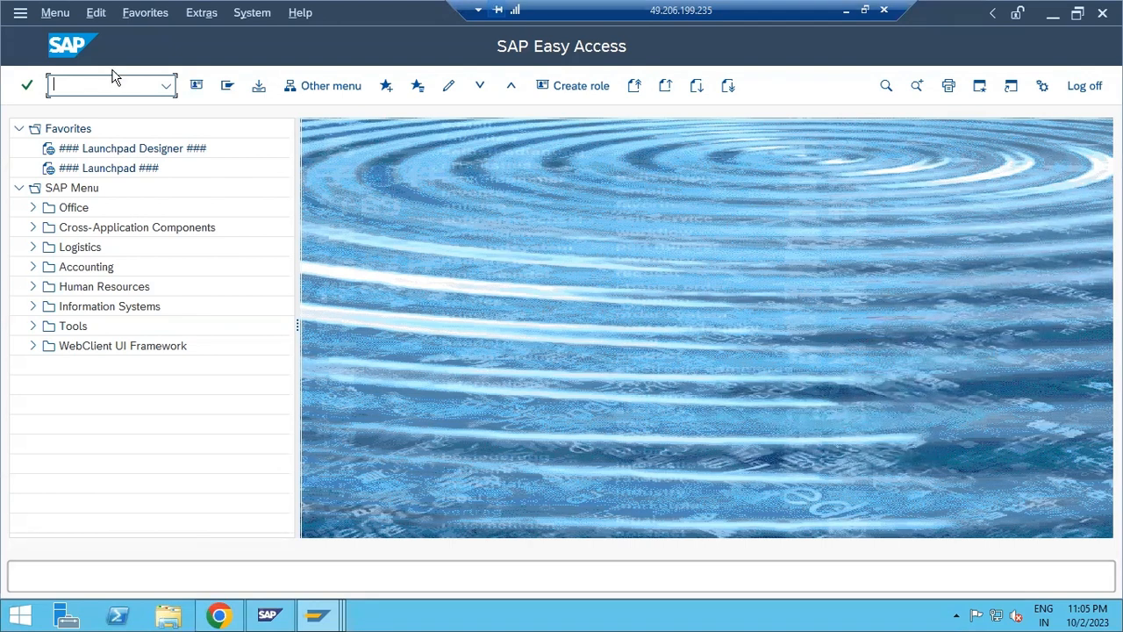
# Switch to Paint and undo all the text and drawing until the canvas is blank
pyautogui.click(846, 11)
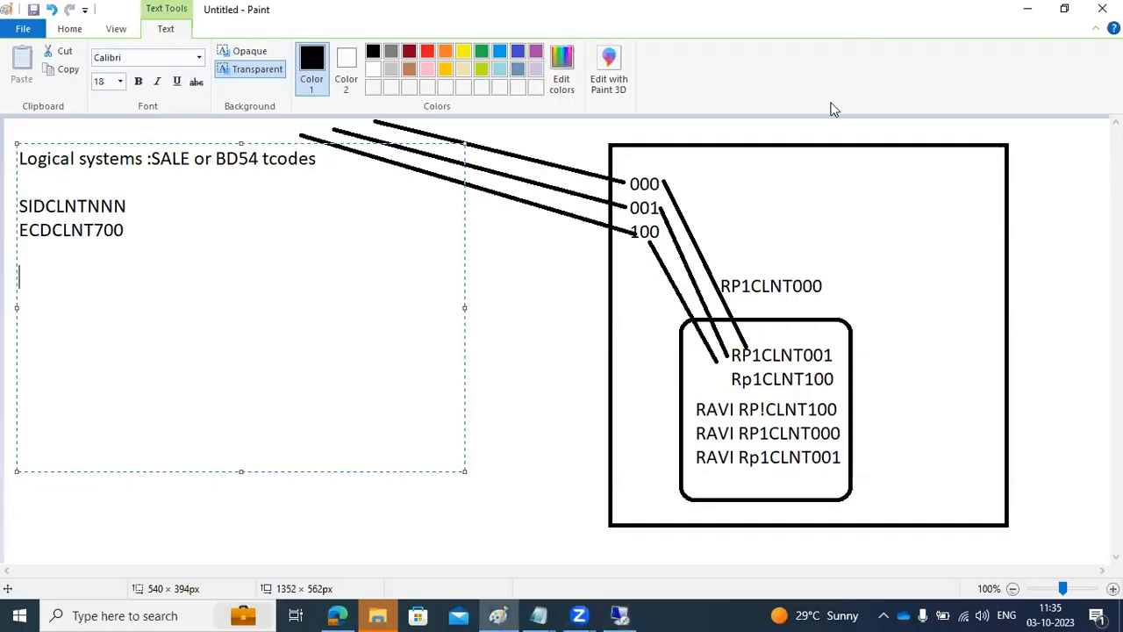
pyautogui.click(198, 525)
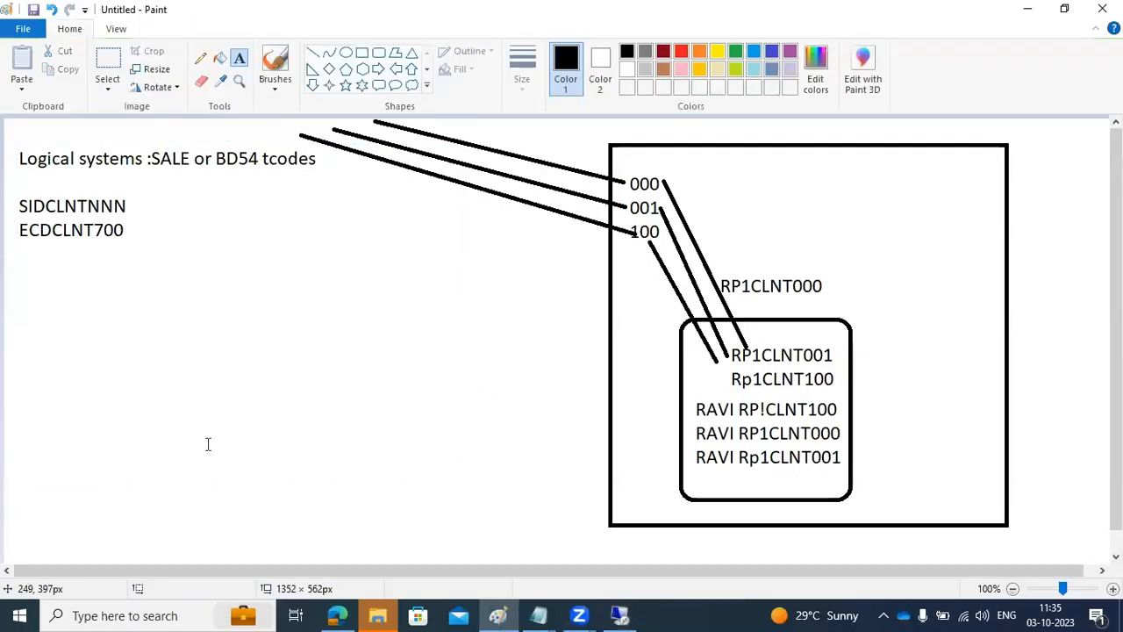
pyautogui.hotkey('ctrl', 'z')
pyautogui.hotkey('ctrl', 'z')
pyautogui.hotkey('ctrl', 'z')
pyautogui.hotkey('ctrl', 'z')
pyautogui.hotkey('ctrl', 'z')
pyautogui.hotkey('ctrl', 'z')
pyautogui.hotkey('ctrl', 'z')
pyautogui.hotkey('ctrl', 'z')
pyautogui.hotkey('ctrl', 'z')
pyautogui.hotkey('ctrl', 'z')
pyautogui.hotkey('ctrl', 'z')
pyautogui.hotkey('ctrl', 'z')
pyautogui.hotkey('ctrl', 'z')
pyautogui.hotkey('ctrl', 'z')
pyautogui.hotkey('ctrl', 'z')
pyautogui.hotkey('ctrl', 'z')
pyautogui.hotkey('ctrl', 'z')
pyautogui.hotkey('ctrl', 'z')
pyautogui.hotkey('ctrl', 'z')
pyautogui.hotkey('ctrl', 'z')
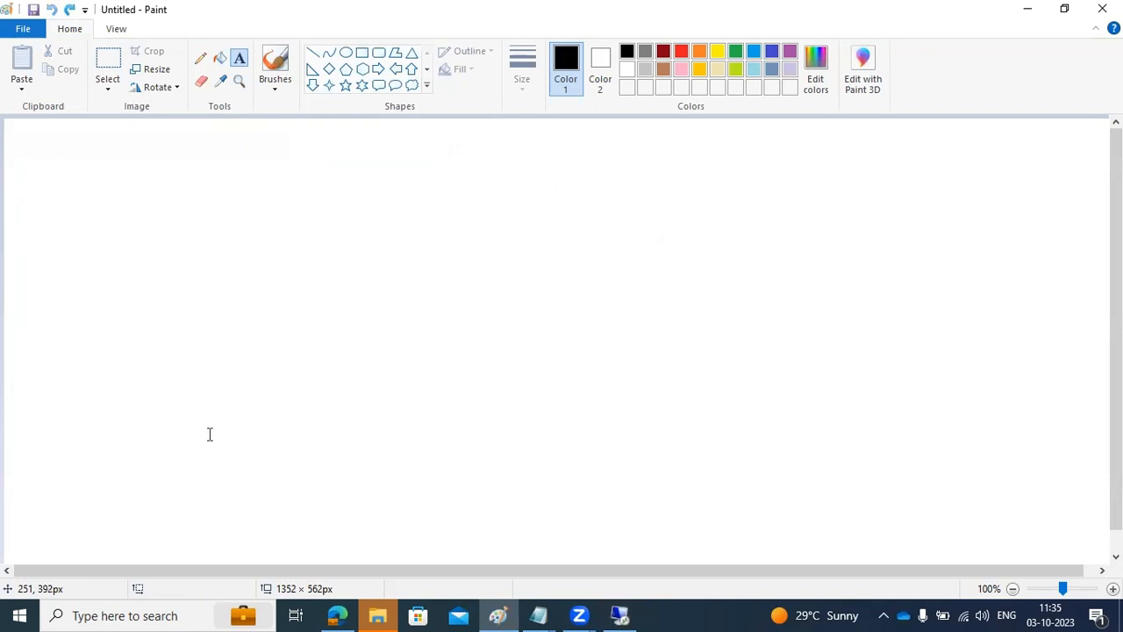
# Draw three separate rectangles across the canvas: two wide ones, the middle about 233 × 128 px, and a tall one at the far right
pyautogui.click(362, 53)
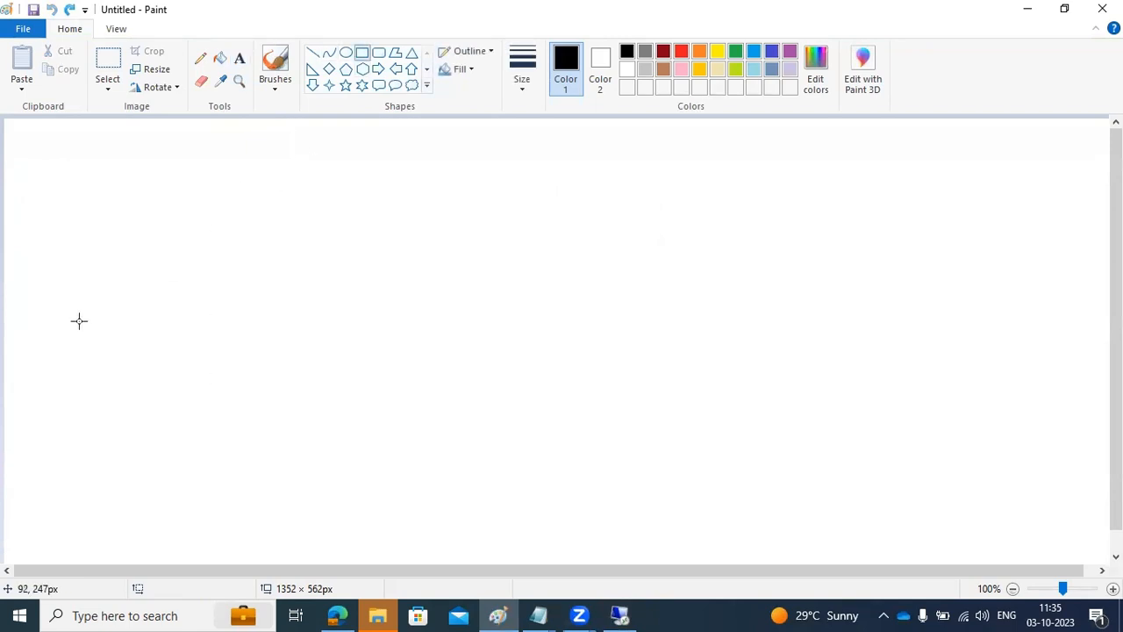
pyautogui.moveTo(53, 231); pyautogui.dragTo(228, 338)
pyautogui.moveTo(517, 228); pyautogui.dragTo(709, 330)
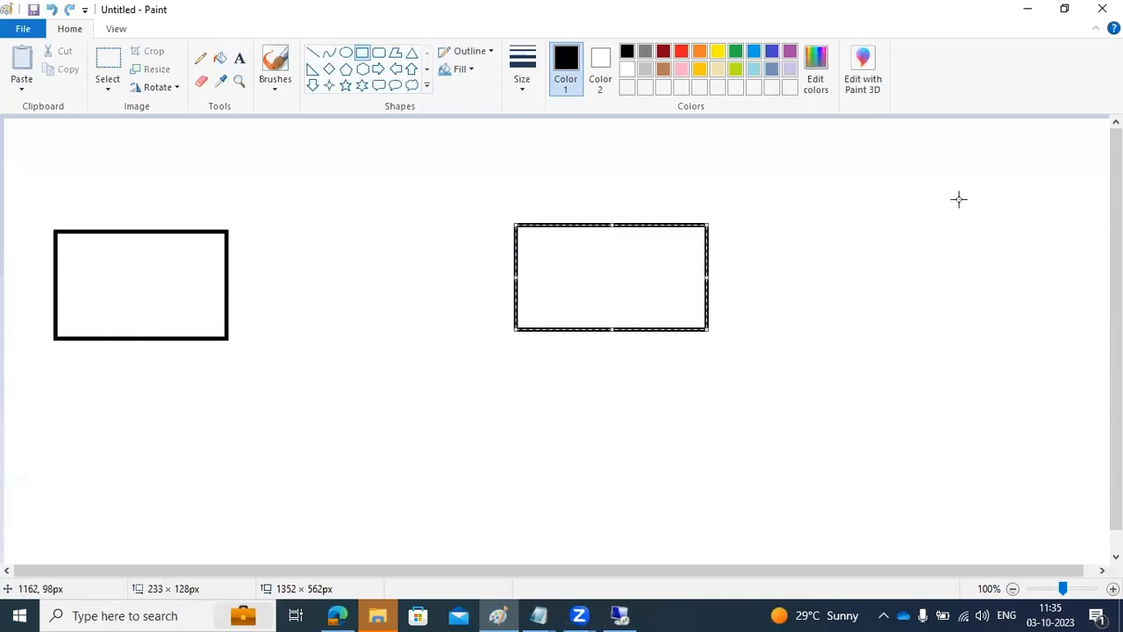
pyautogui.moveTo(936, 174); pyautogui.dragTo(1044, 383)
pyautogui.click(1045, 493)
# Draw an arrow pointing up into the tall rectangle and a short slanted line inside each wide rectangle
pyautogui.click(312, 53)
pyautogui.moveTo(1062, 480)
pyautogui.mouseDown()
pyautogui.moveTo(1018, 288)
pyautogui.moveTo(983, 334)
pyautogui.moveTo(991, 314)
pyautogui.mouseUp()
pyautogui.moveTo(134, 292); pyautogui.dragTo(161, 282)
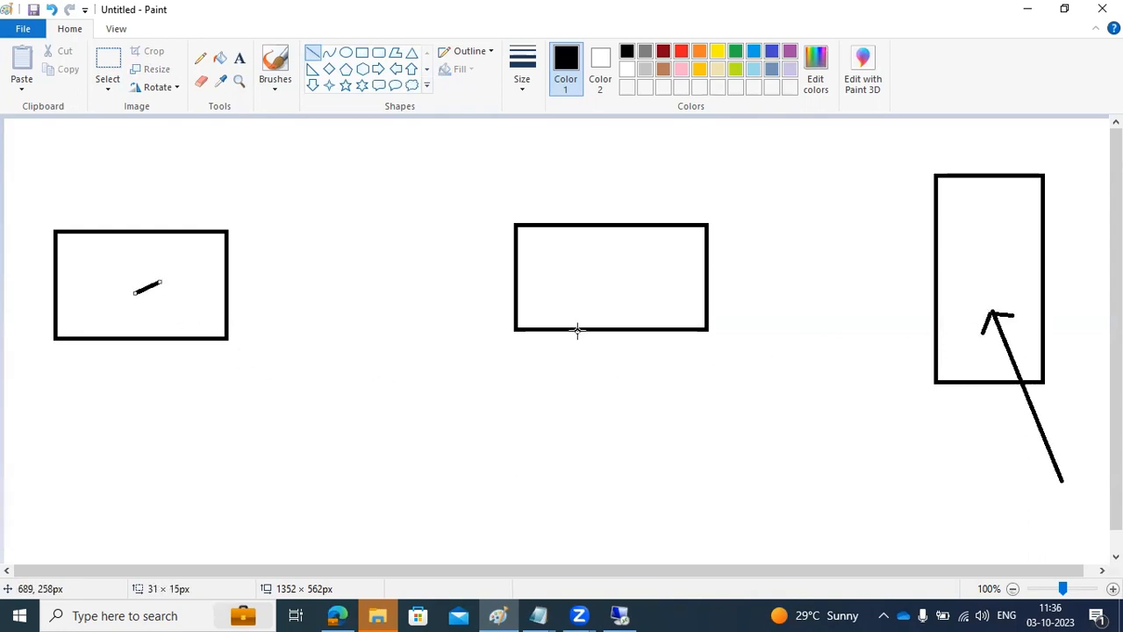
pyautogui.moveTo(611, 291); pyautogui.dragTo(619, 283)
# Add the text label 100 inside the left rectangle, above its short line
pyautogui.click(240, 58)
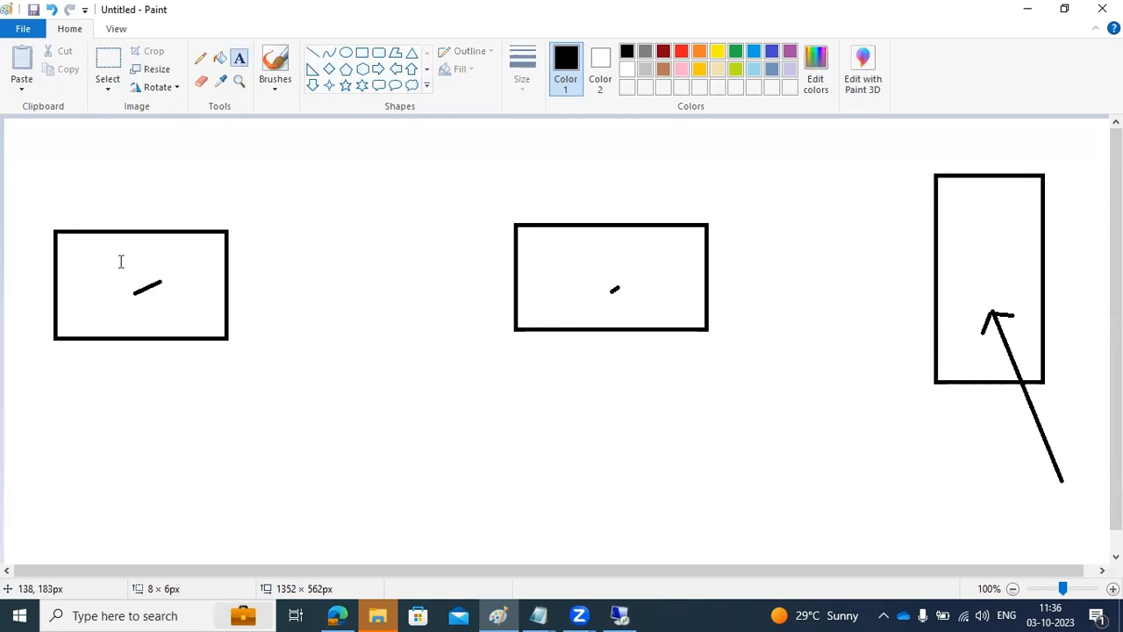
pyautogui.click(90, 263)
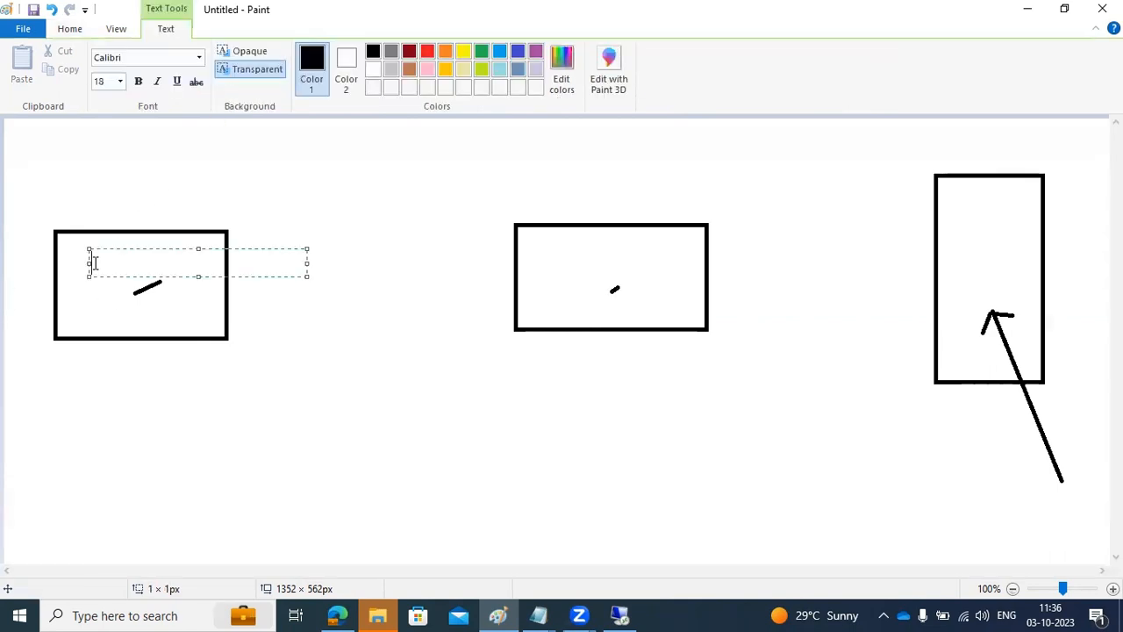
pyautogui.write('100')
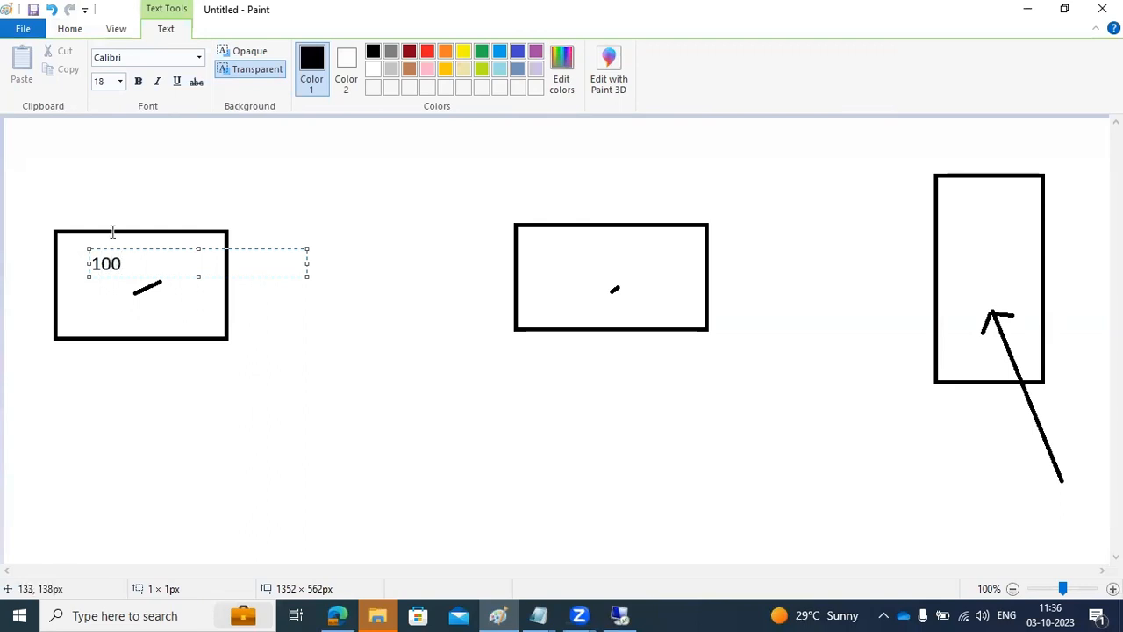
# Add the text label 100 inside the middle rectangle and another 100 inside the tall rectangle
pyautogui.click(570, 264)
pyautogui.click(568, 264)
pyautogui.write('100')
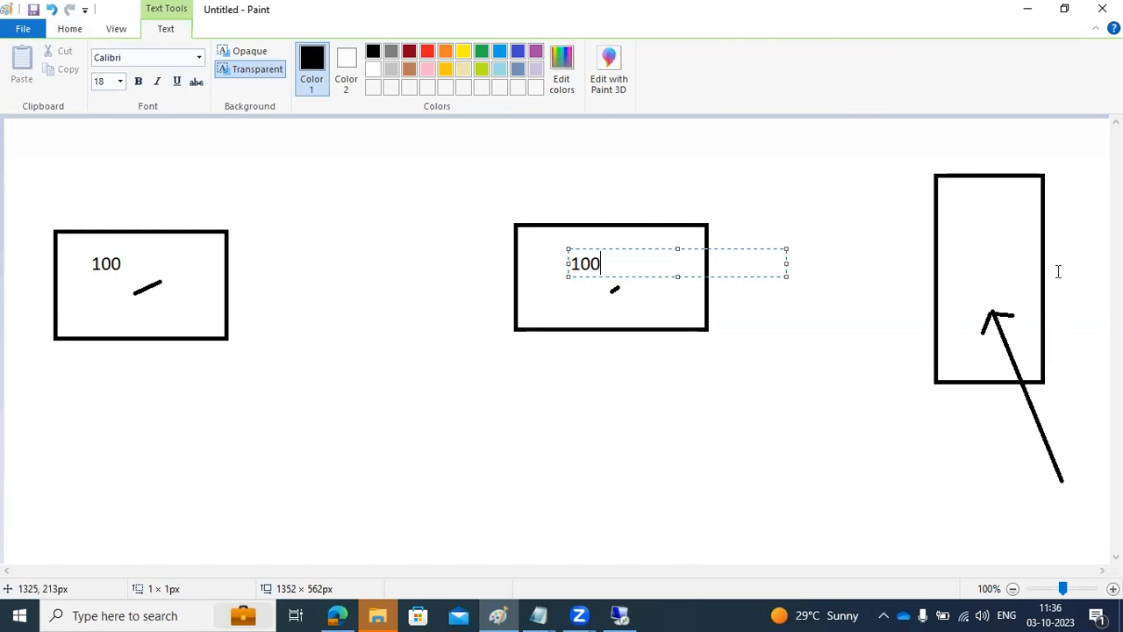
pyautogui.click(951, 253)
pyautogui.click(954, 254)
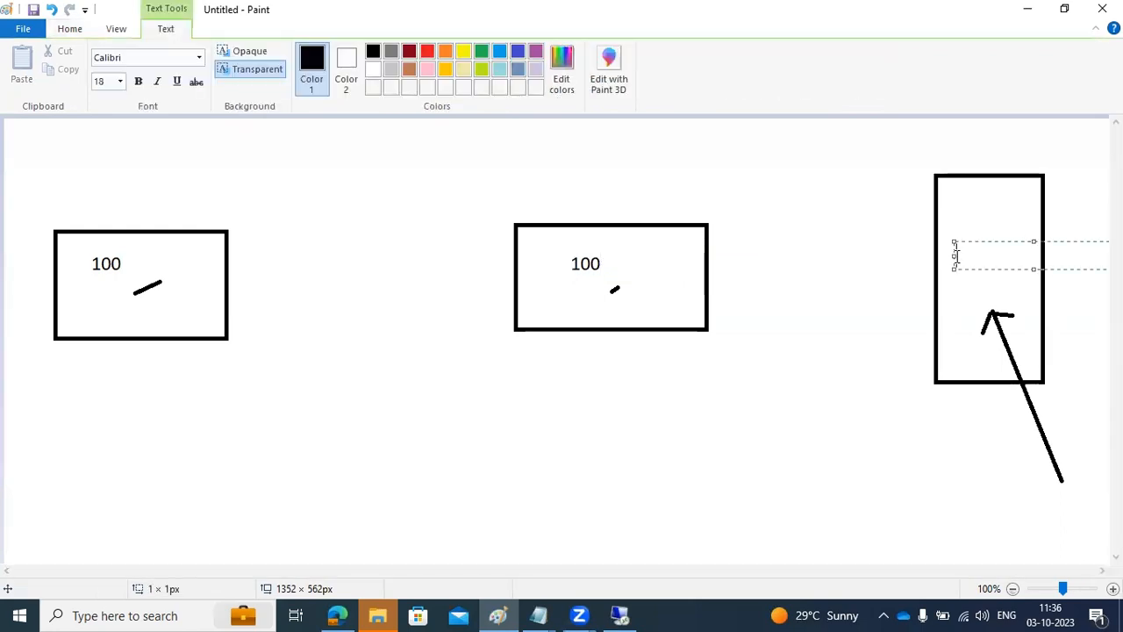
pyautogui.write('100')
pyautogui.click(673, 406)
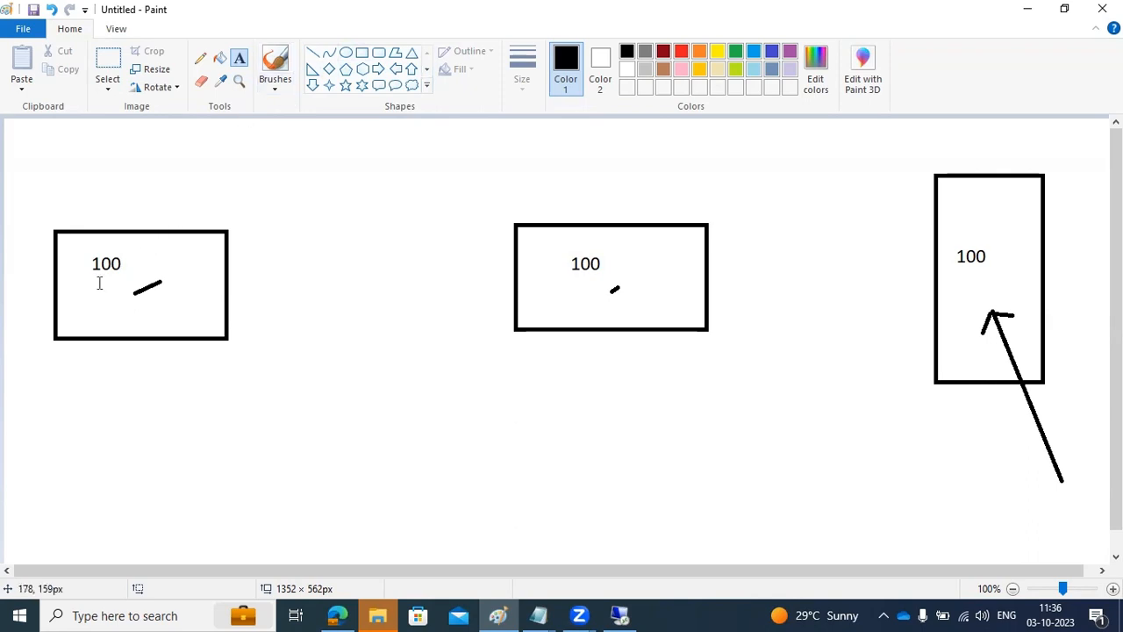
# Add the text label 200 below the 100 in both the left and the middle rectangles
pyautogui.moveTo(82, 304); pyautogui.dragTo(193, 331)
pyautogui.write('2')
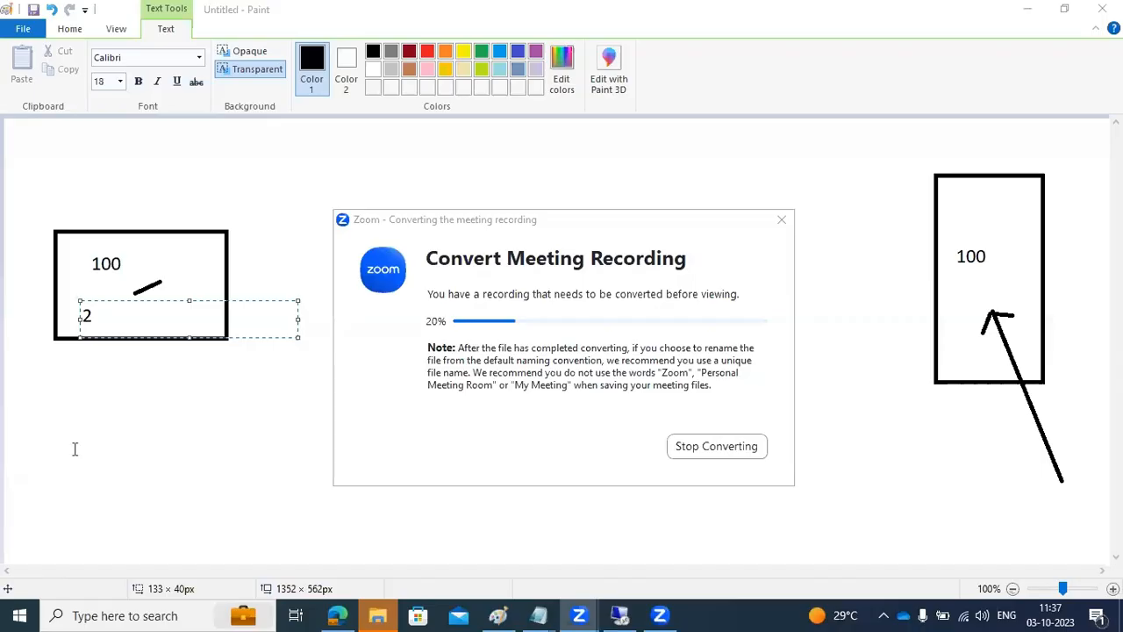
pyautogui.click(75, 449)
pyautogui.click(101, 313)
pyautogui.write('200')
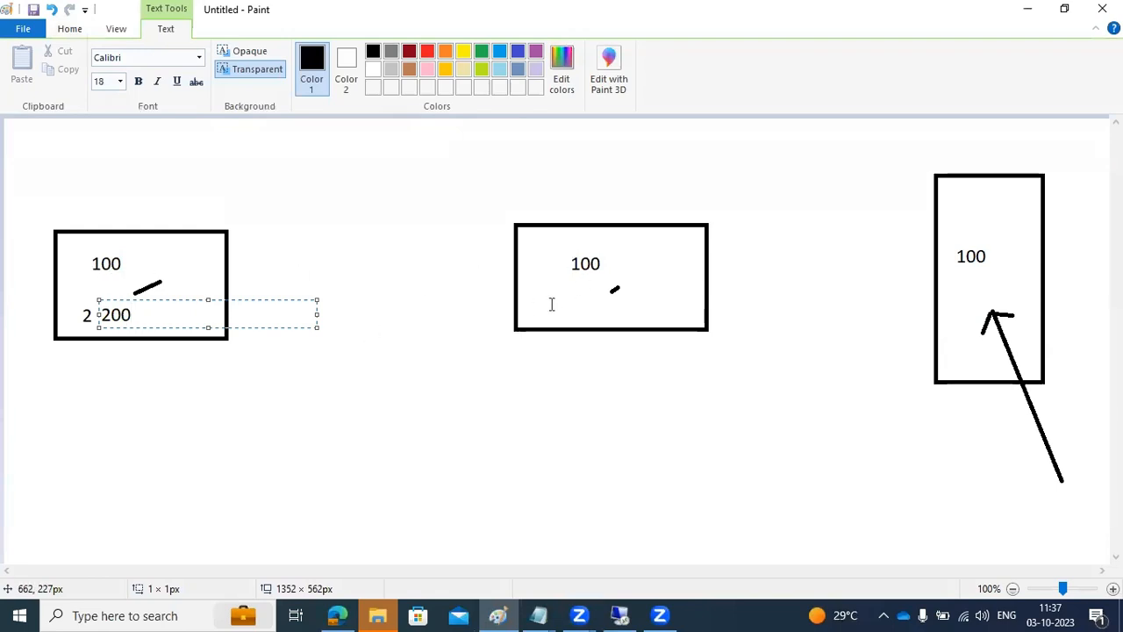
pyautogui.click(564, 301)
pyautogui.click(566, 300)
pyautogui.write('200')
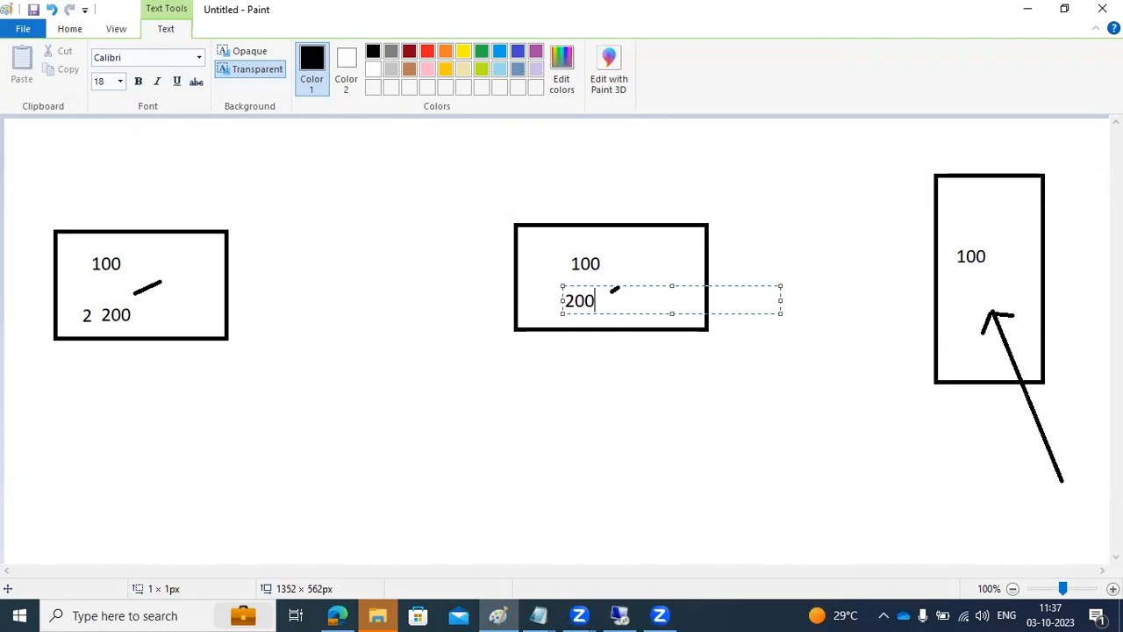
# Draw lines linking the 100 labels and lines from the 200 labels to the tall rectangle's 100, with an arrowhead at the middle 200
pyautogui.click(69, 29)
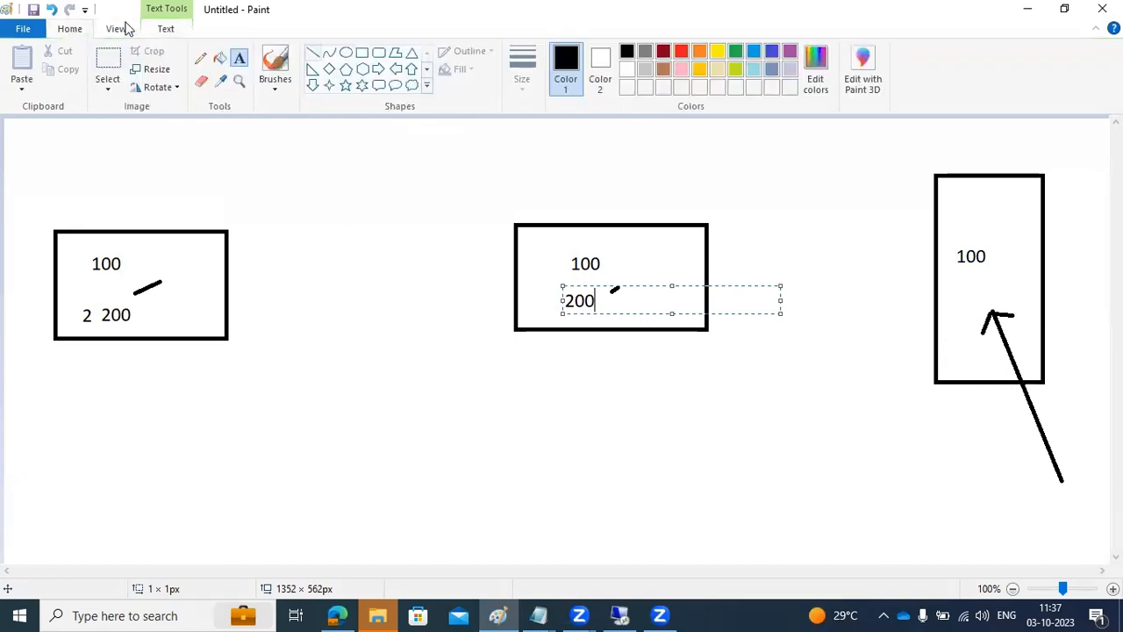
pyautogui.click(312, 53)
pyautogui.moveTo(141, 264); pyautogui.dragTo(954, 258)
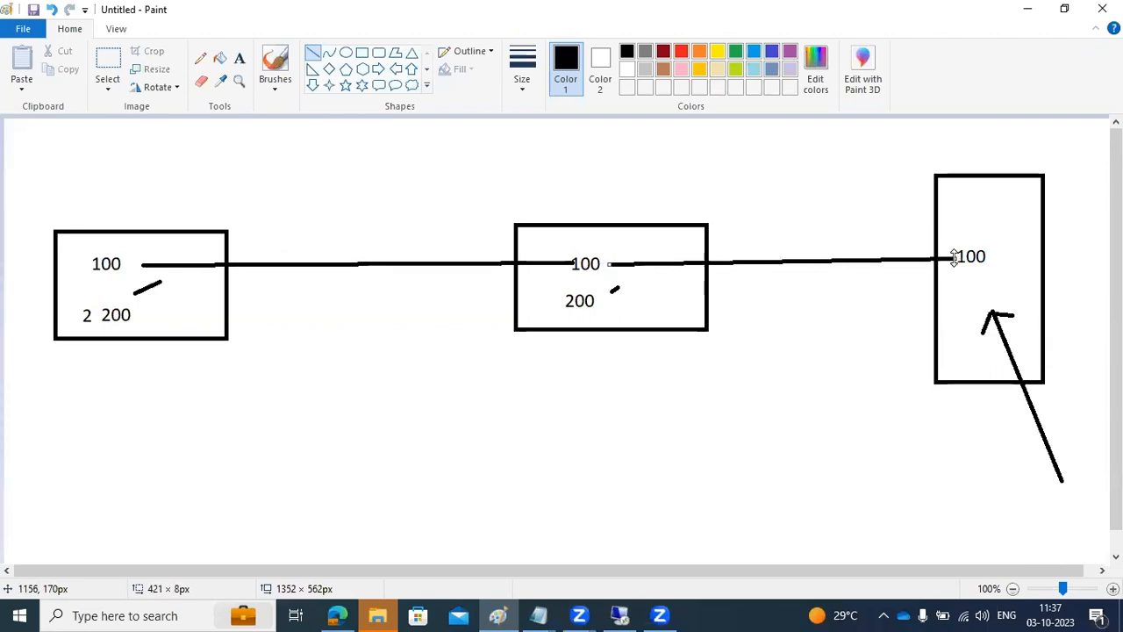
pyautogui.click(136, 322)
pyautogui.moveTo(136, 322)
pyautogui.mouseDown()
pyautogui.moveTo(568, 302)
pyautogui.moveTo(554, 313)
pyautogui.moveTo(694, 281)
pyautogui.moveTo(957, 257)
pyautogui.mouseUp()
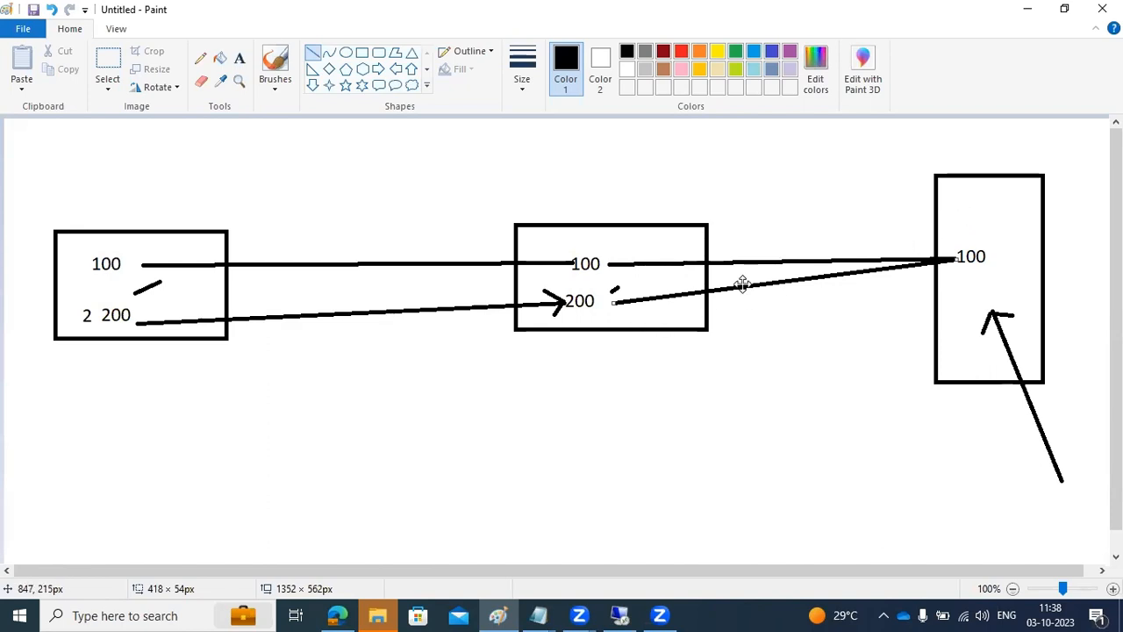
pyautogui.moveTo(976, 271); pyautogui.dragTo(988, 267)
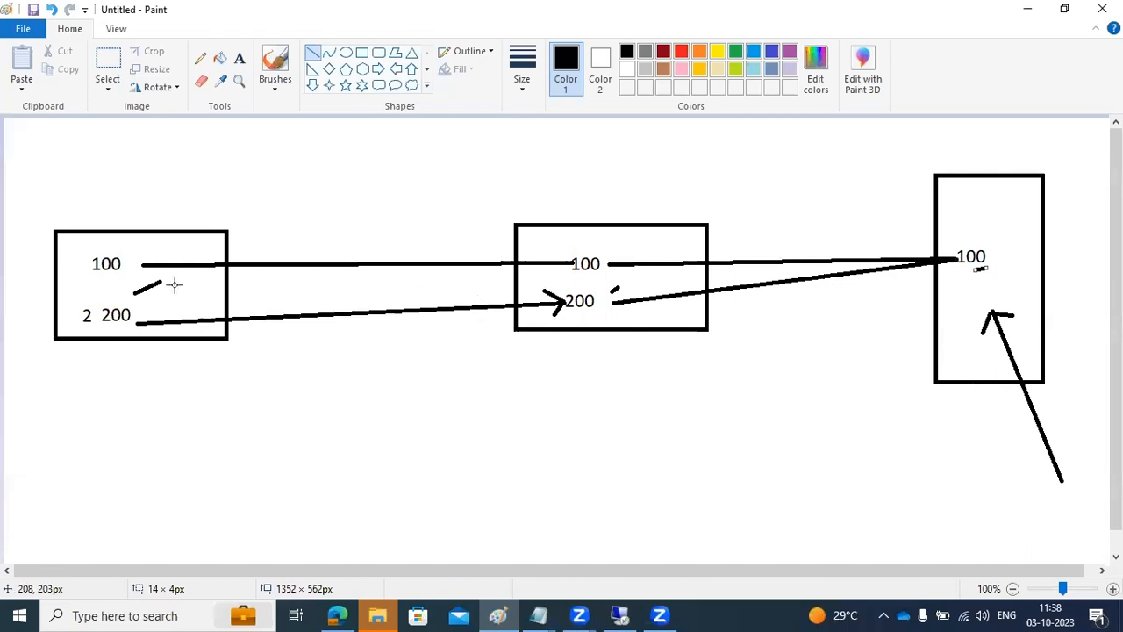
# Add a text block about 603 × 91 px below the left rectangle with the lines PRODUCTION and NON-PROD
pyautogui.click(239, 59)
pyautogui.moveTo(21, 369); pyautogui.dragTo(518, 445)
pyautogui.write('Porduction')
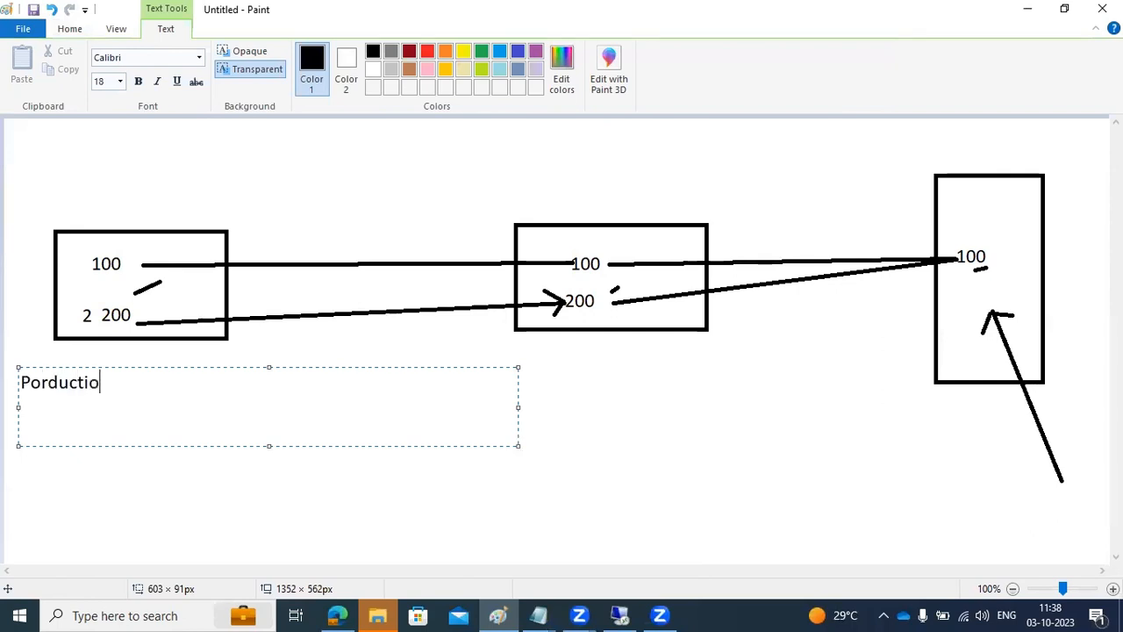
pyautogui.press('Return')
pyautogui.press('Delete')
pyautogui.press('Delete')
pyautogui.press('Delete')
pyautogui.press('Delete')
pyautogui.press('Delete')
pyautogui.press('Delete')
pyautogui.press('Delete')
pyautogui.press('Delete')
pyautogui.press('Delete')
pyautogui.press('Delete')
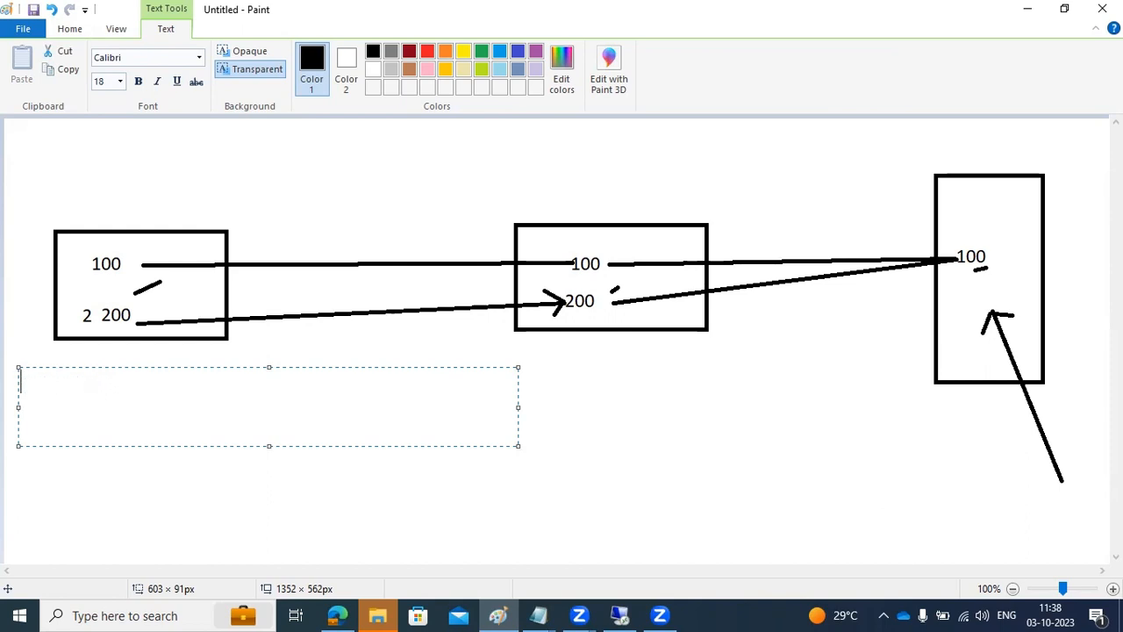
pyautogui.write('PRODUCTION')
pyautogui.press('Return')
pyautogui.write('NOJ')
pyautogui.press('BackSpace')
pyautogui.write('N-PROD')
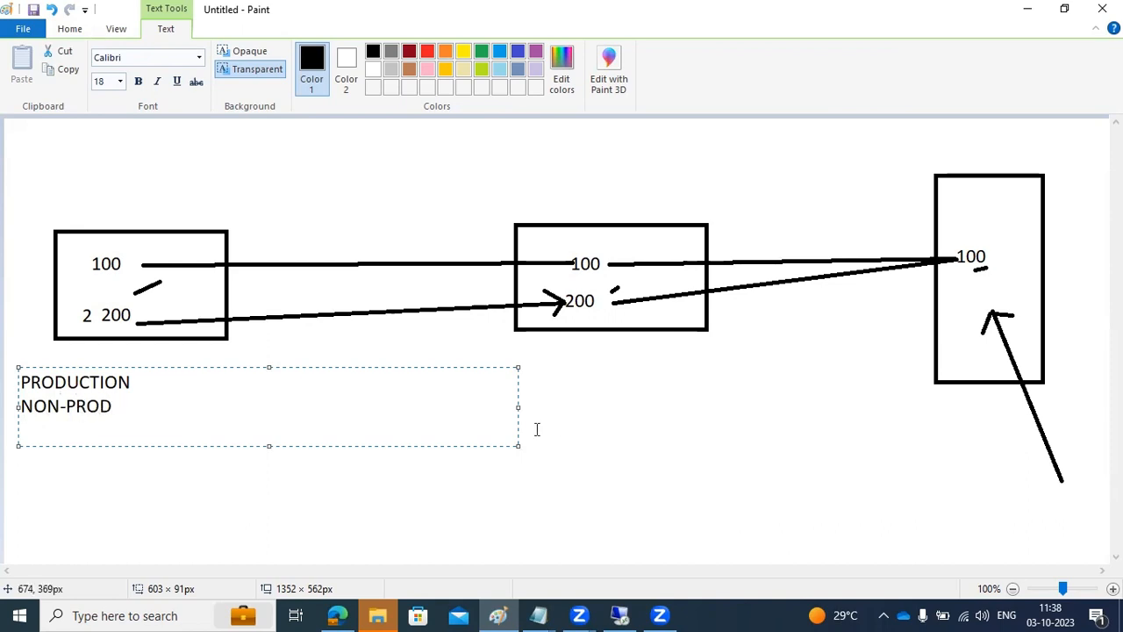
# Append a semicolon to the PRODUCTION line and highlight the NON-PROD line below it
pyautogui.click(179, 386)
pyautogui.write(';')
pyautogui.click(173, 399)
pyautogui.moveTo(113, 406); pyautogui.dragTo(18, 408)
pyautogui.click(156, 380)
# Switch to the SAP remote session and open the details of client 400 in transaction SCC4
pyautogui.click(619, 613)
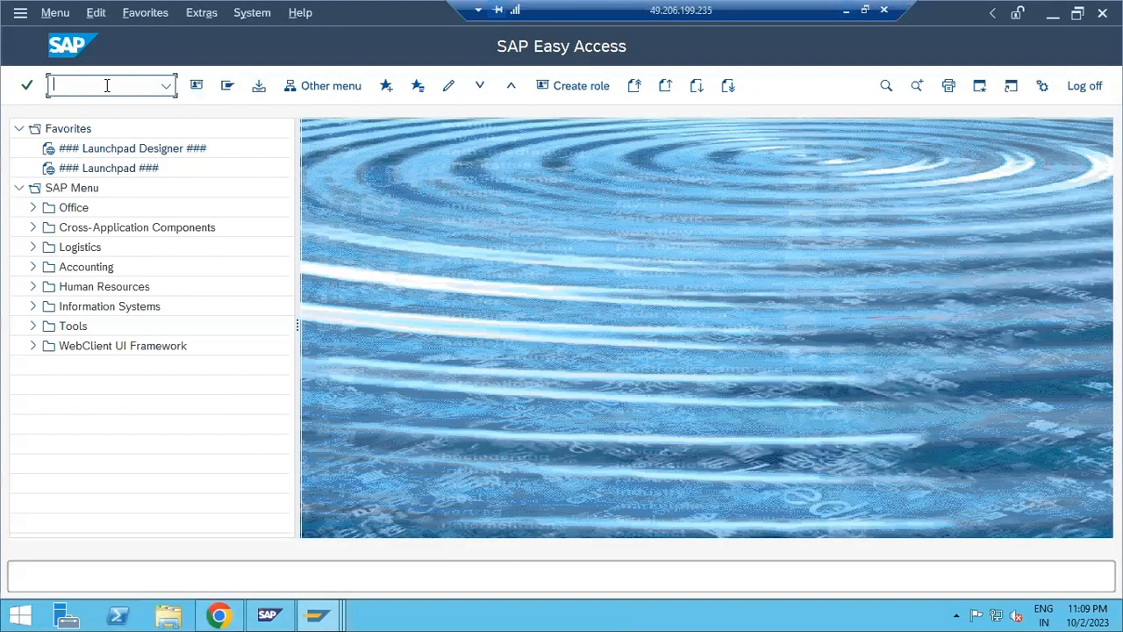
pyautogui.write('scc4')
pyautogui.press('Return')
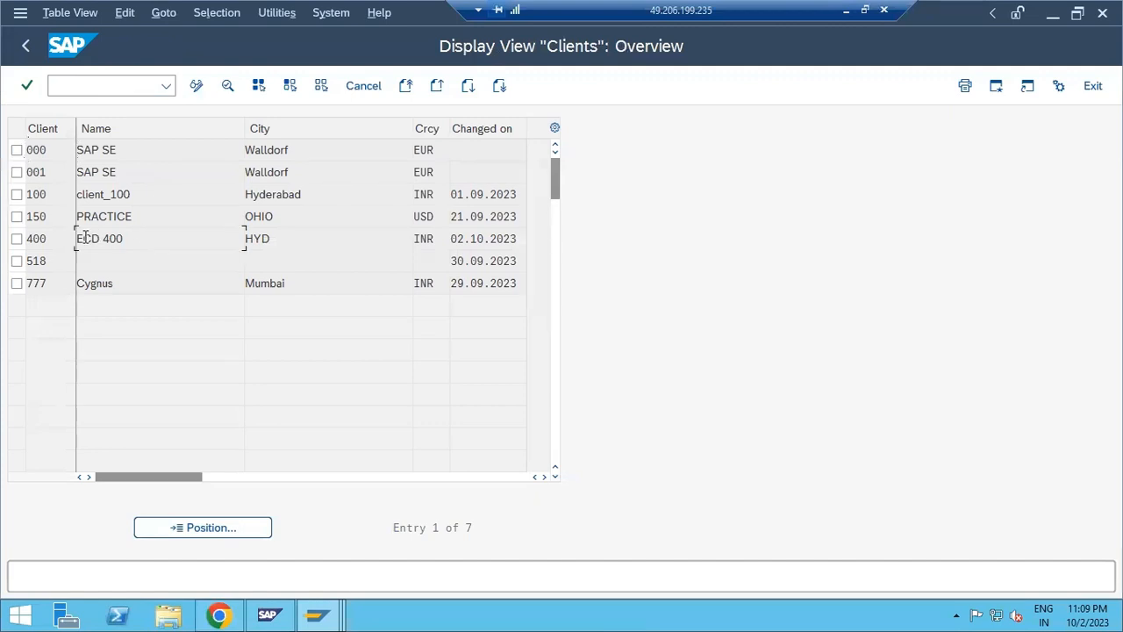
pyautogui.doubleClick(84, 236)
# Examine the available client roles for client 400, such as Production, Test and Training/Education
pyautogui.click(197, 241)
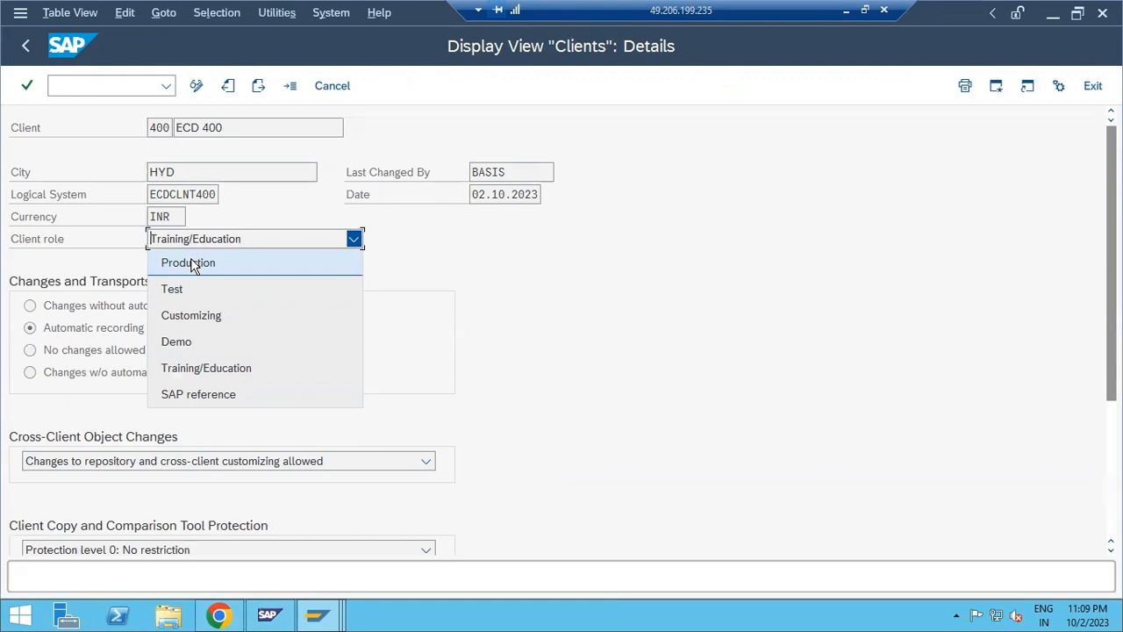
pyautogui.click(191, 264)
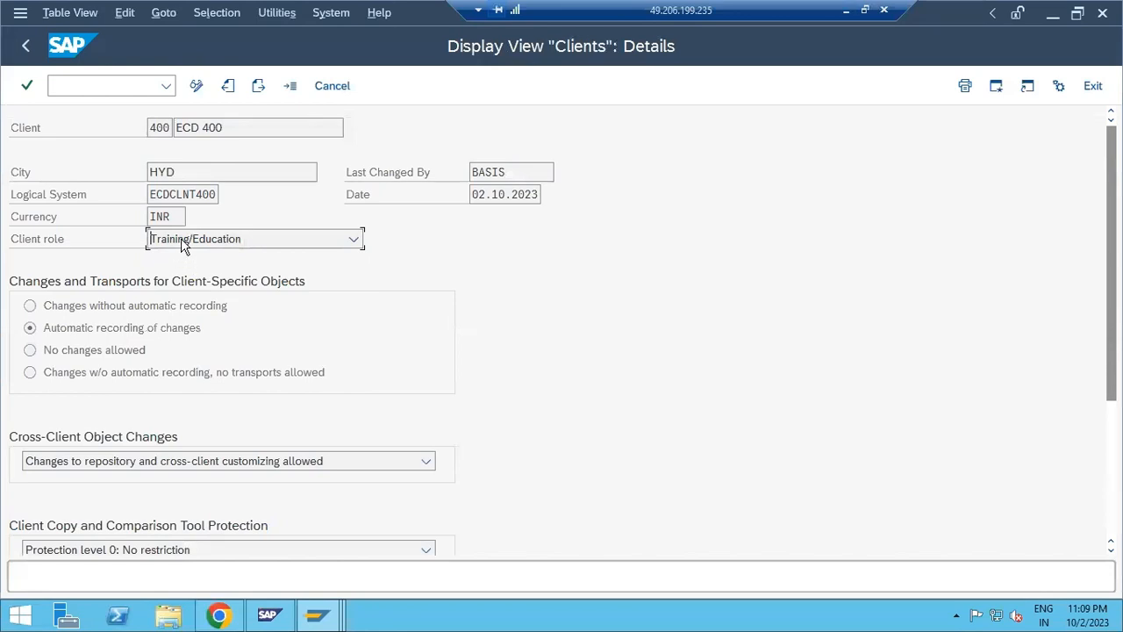
pyautogui.click(182, 244)
pyautogui.click(186, 244)
pyautogui.click(354, 237)
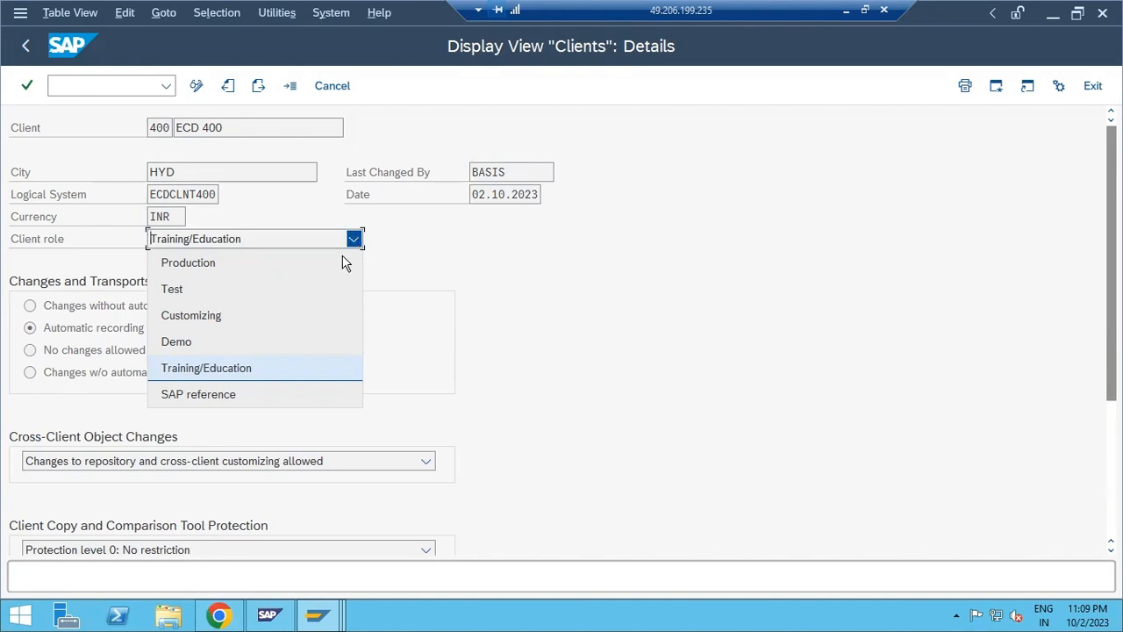
pyautogui.click(585, 252)
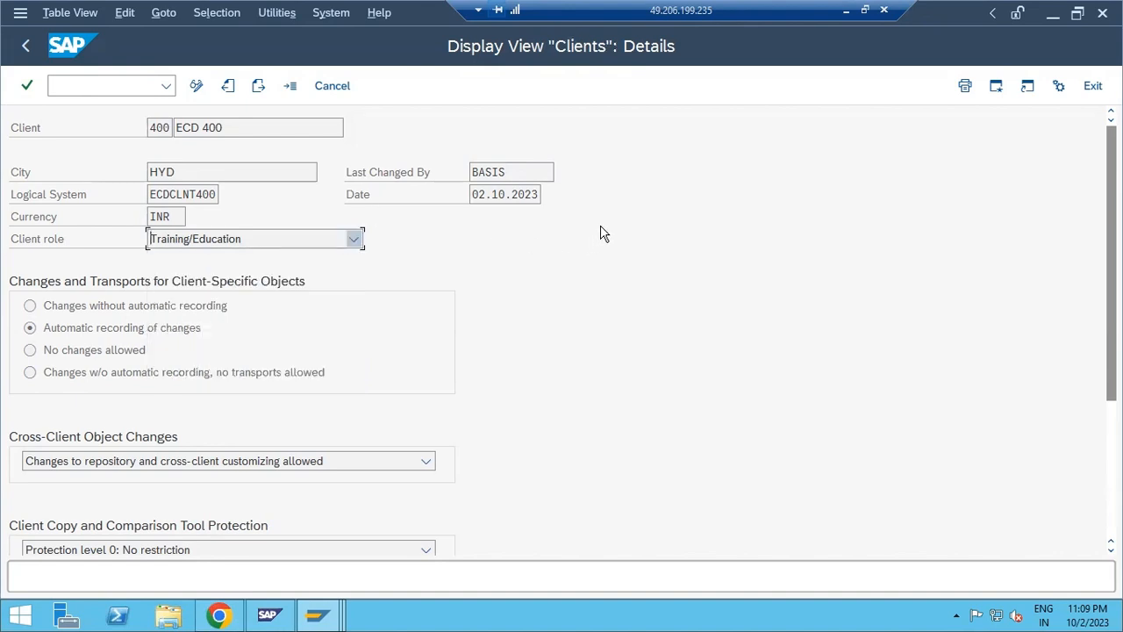
# Restart SCC4, switch the client table to change mode and open the details of client 400
pyautogui.click(28, 48)
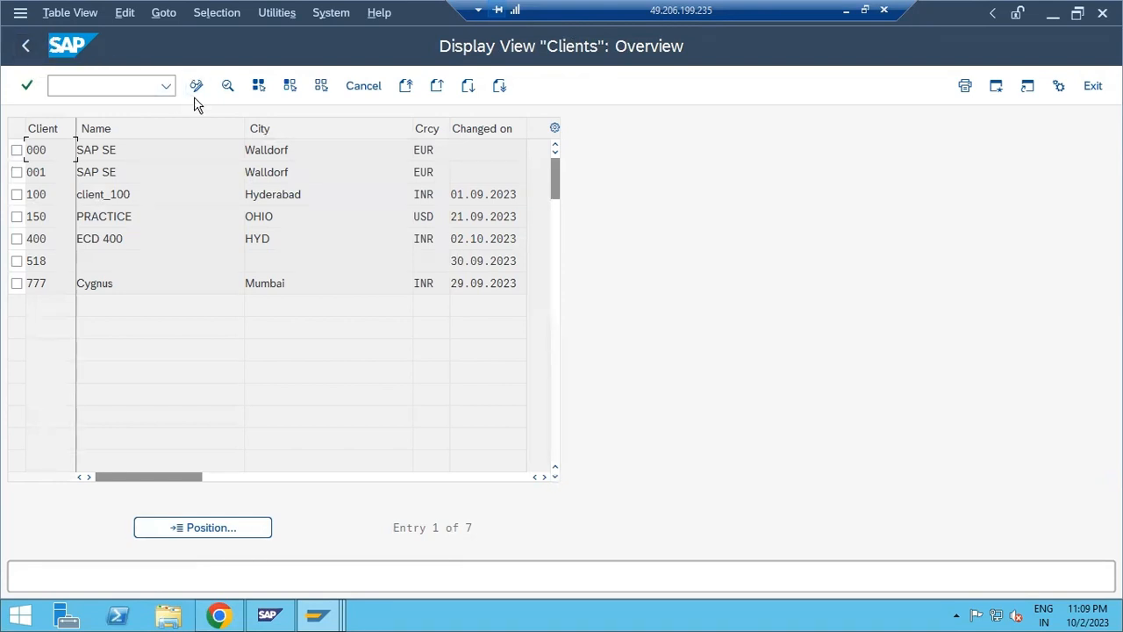
pyautogui.click(26, 49)
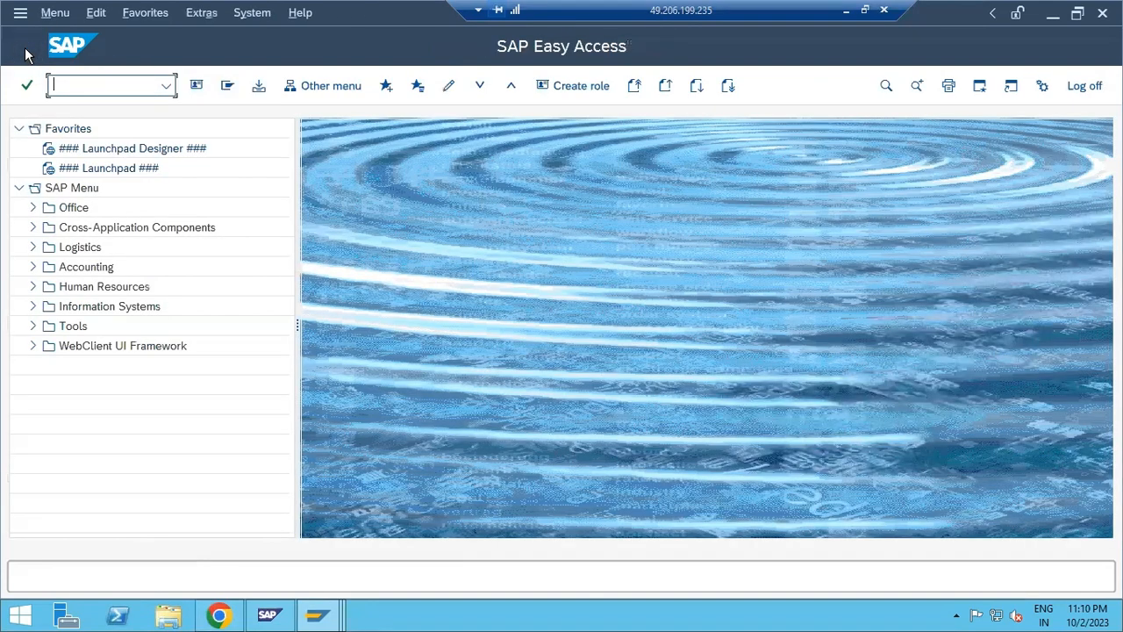
pyautogui.write('scc4')
pyautogui.press('Return')
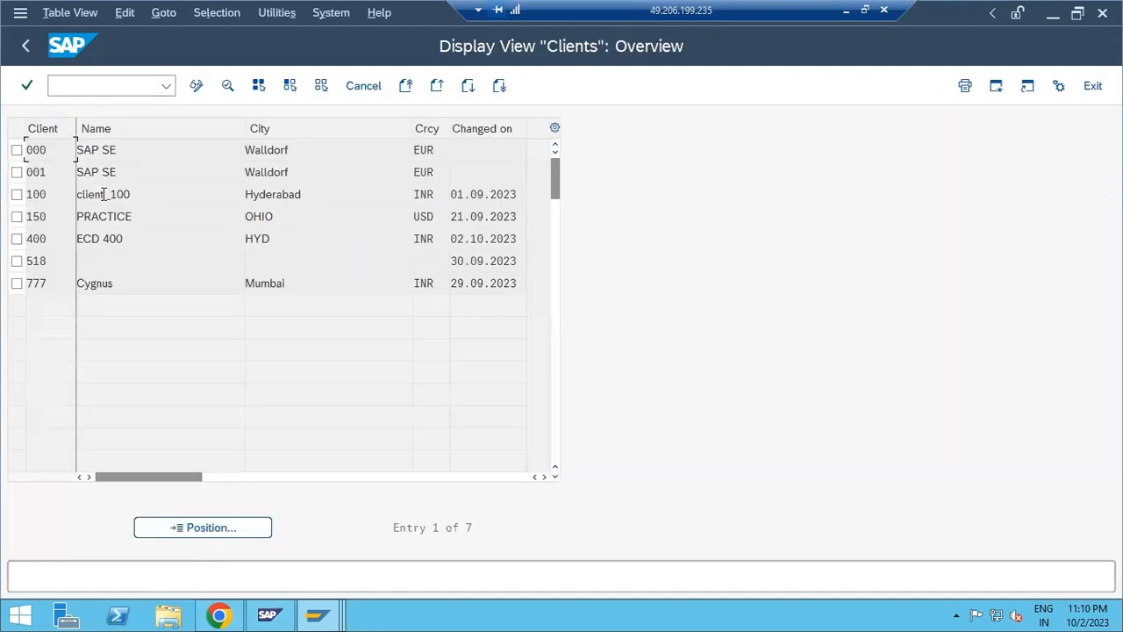
pyautogui.click(197, 85)
pyautogui.click(467, 577)
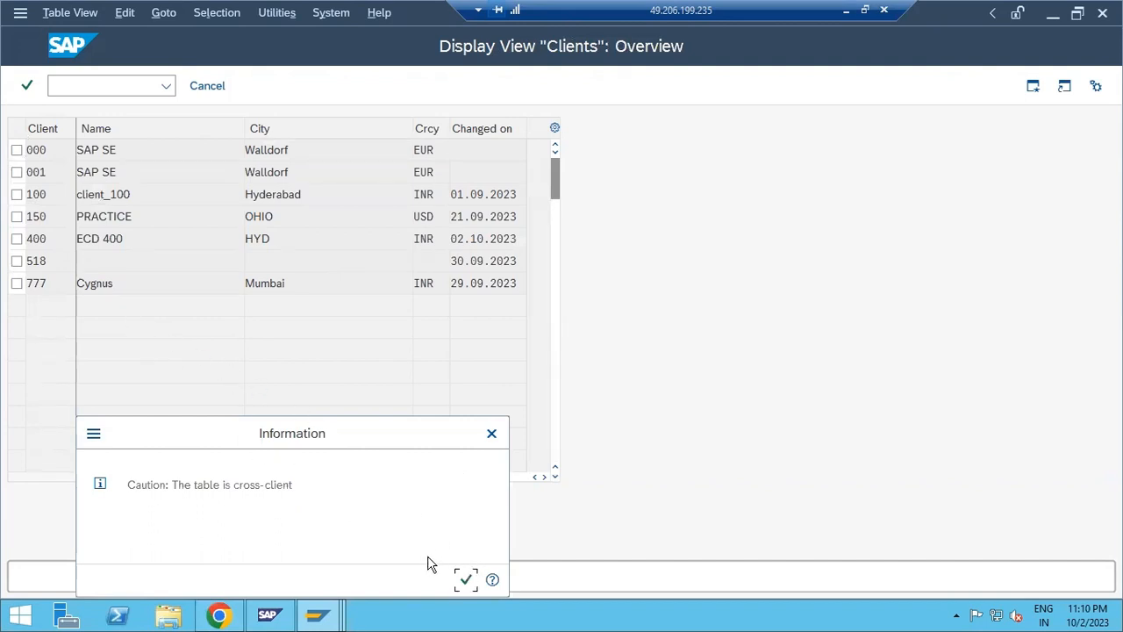
pyautogui.click(466, 579)
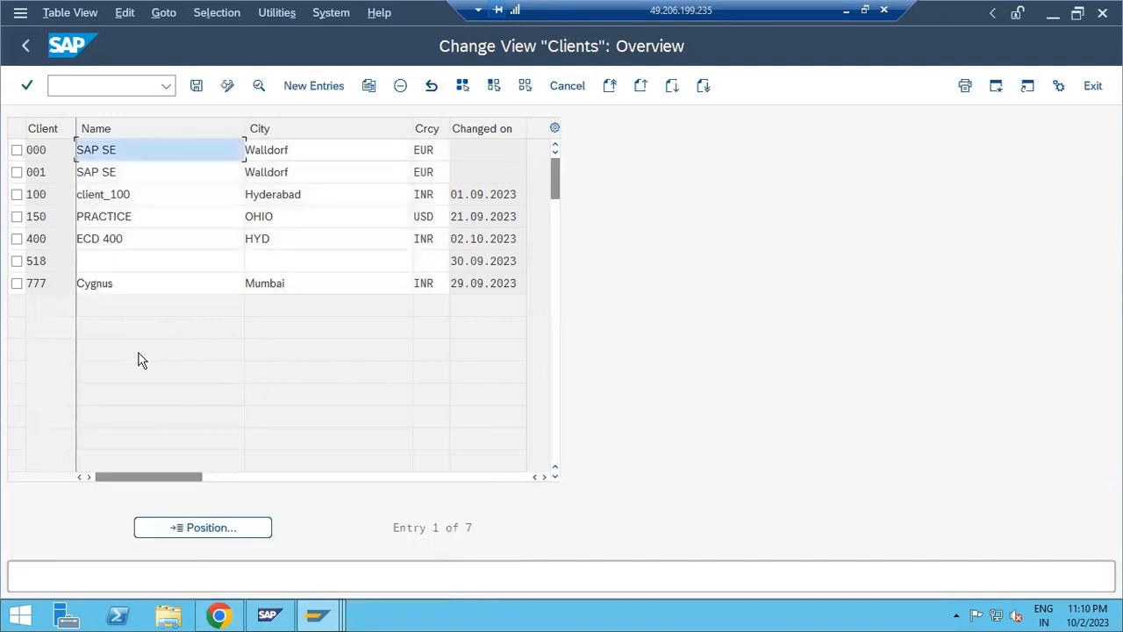
pyautogui.click(39, 238)
pyautogui.doubleClick(40, 238)
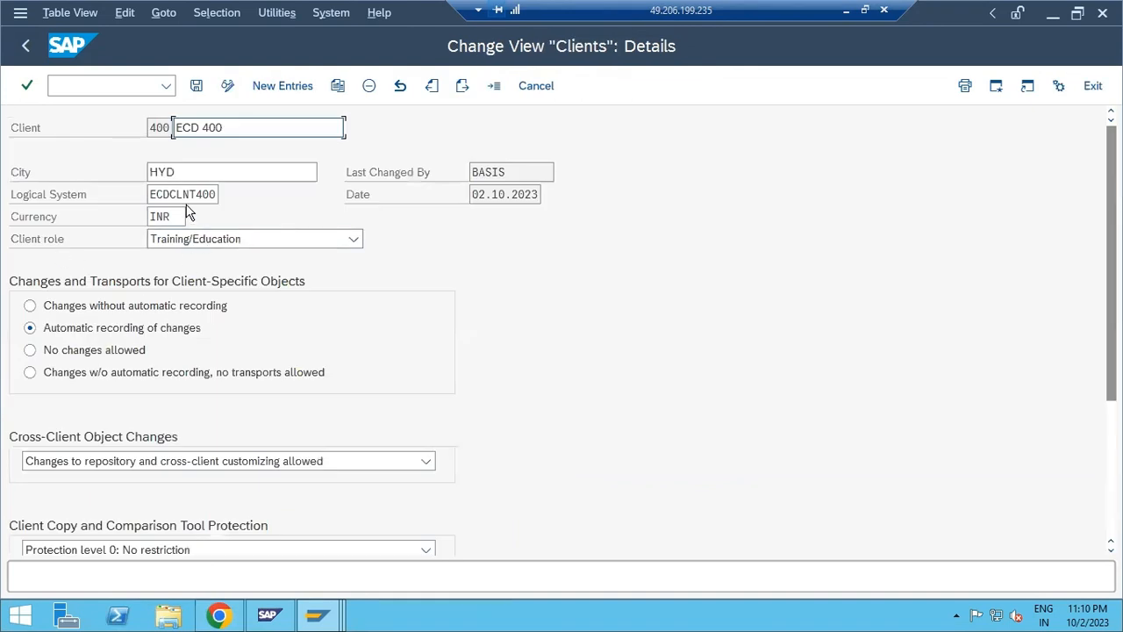
# Set the client role of client 400 to Test, save it and return to the client overview
pyautogui.click(217, 240)
pyautogui.click(193, 287)
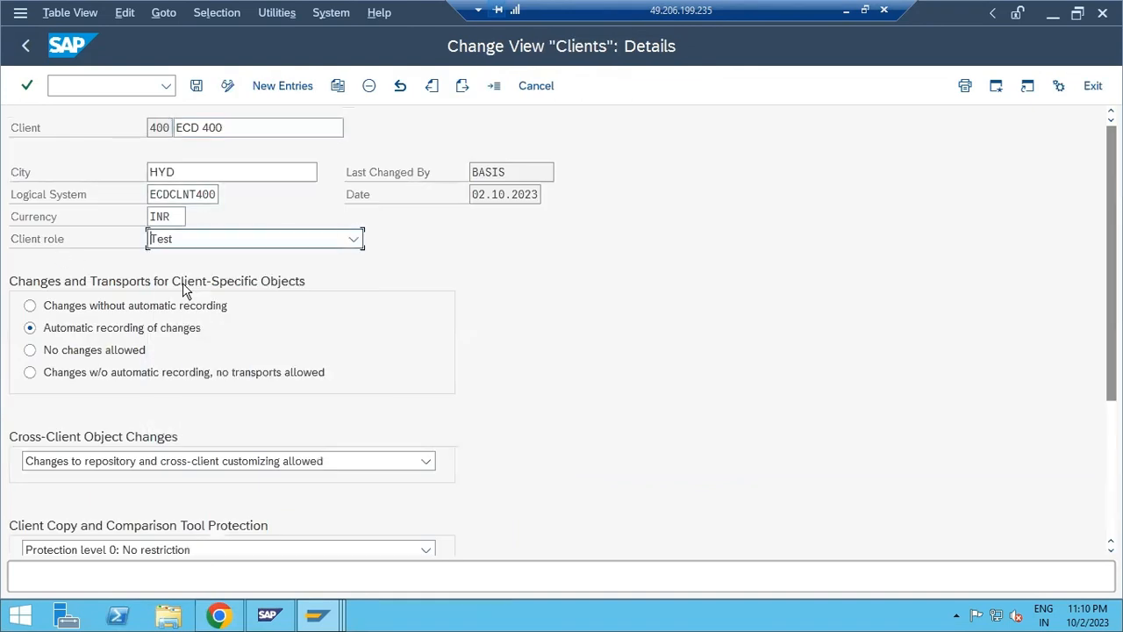
pyautogui.click(196, 86)
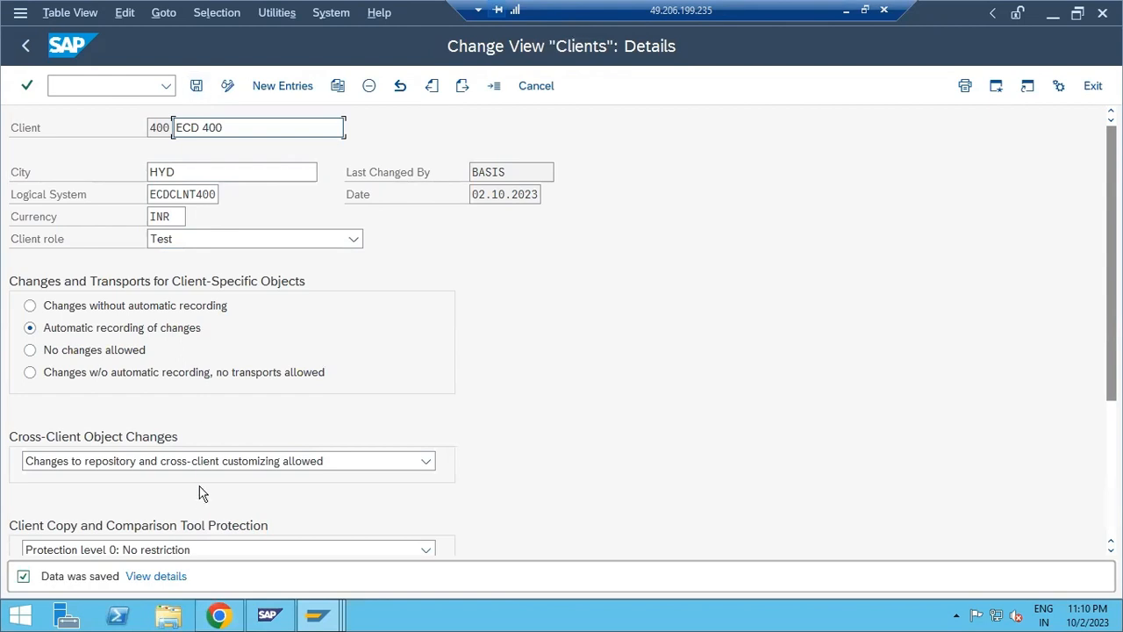
pyautogui.click(27, 47)
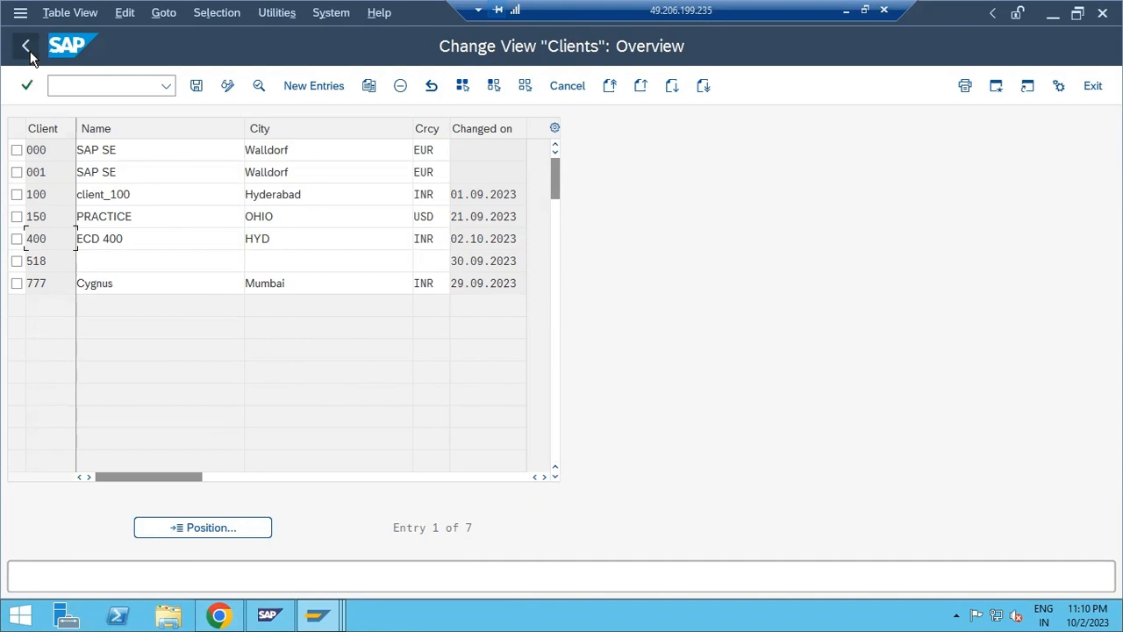
# Close client 400 with No changes allowed and No changes to repository/cross-client customizing objects, and save
pyautogui.doubleClick(67, 239)
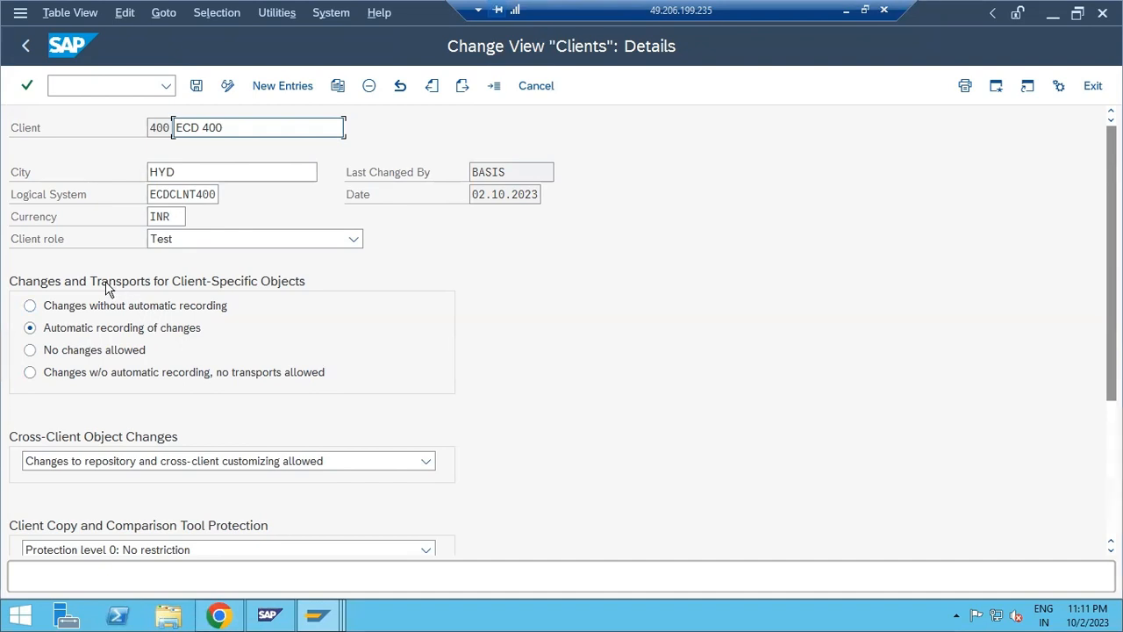
pyautogui.click(93, 351)
pyautogui.click(78, 461)
pyautogui.click(84, 560)
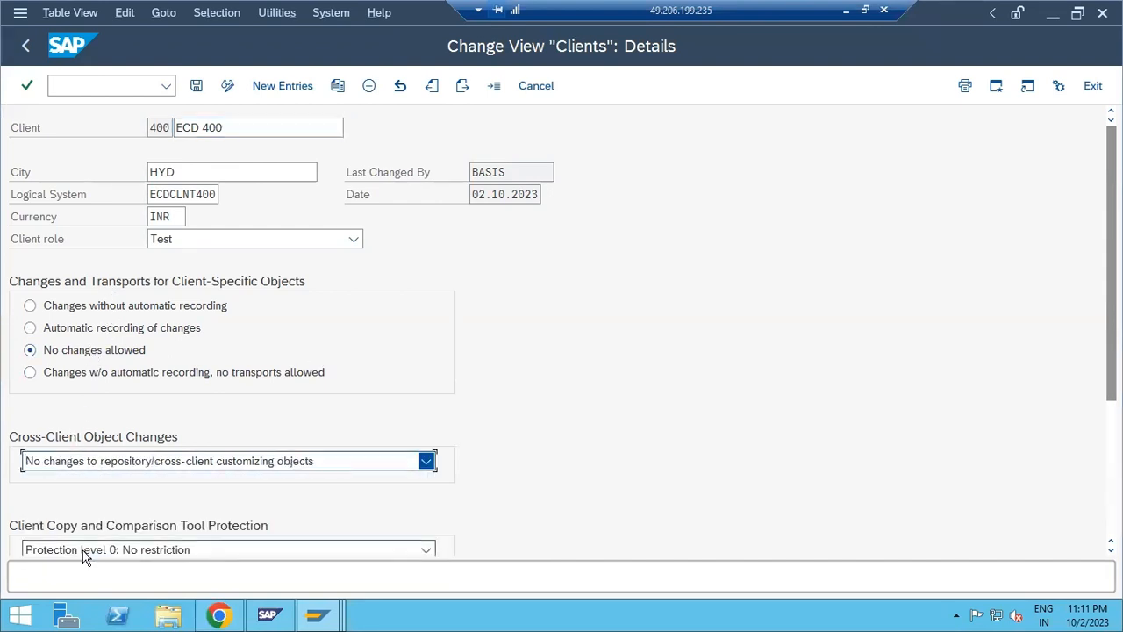
pyautogui.click(197, 88)
# Reopen client 400 with Automatic recording of changes and Changes to repository and cross-client customizing allowed, and save
pyautogui.click(43, 334)
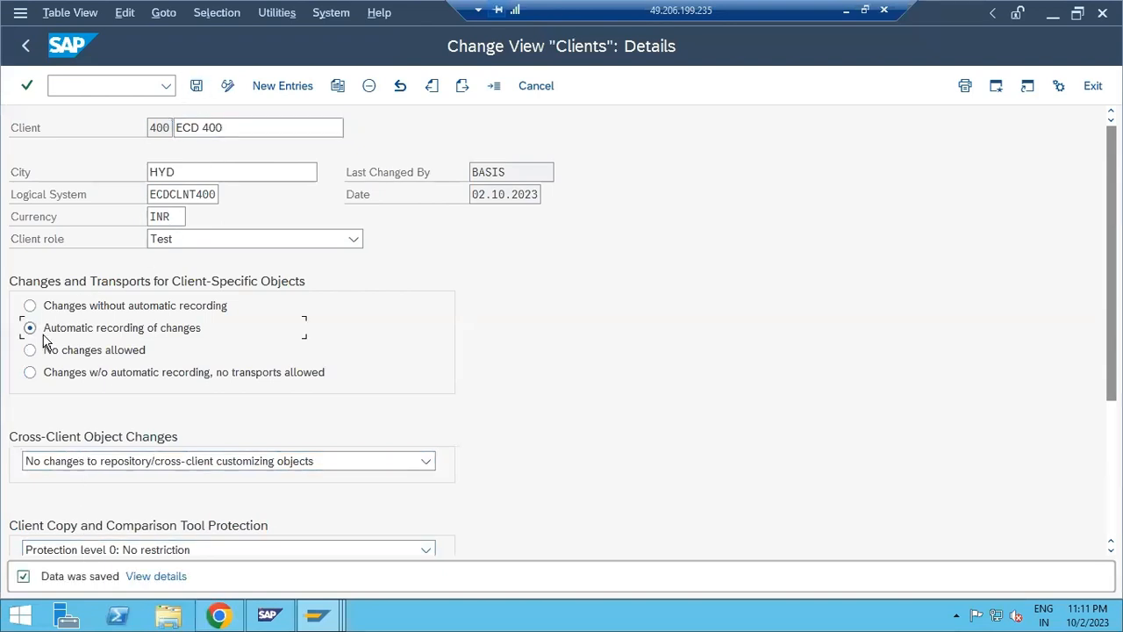
pyautogui.click(49, 463)
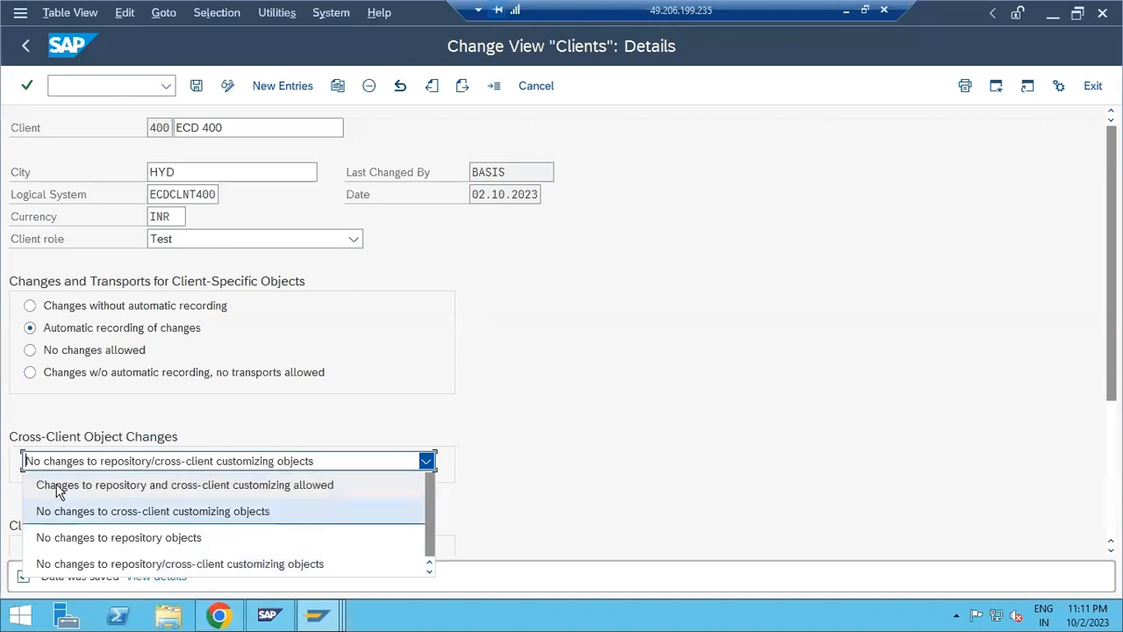
pyautogui.click(59, 487)
pyautogui.click(197, 87)
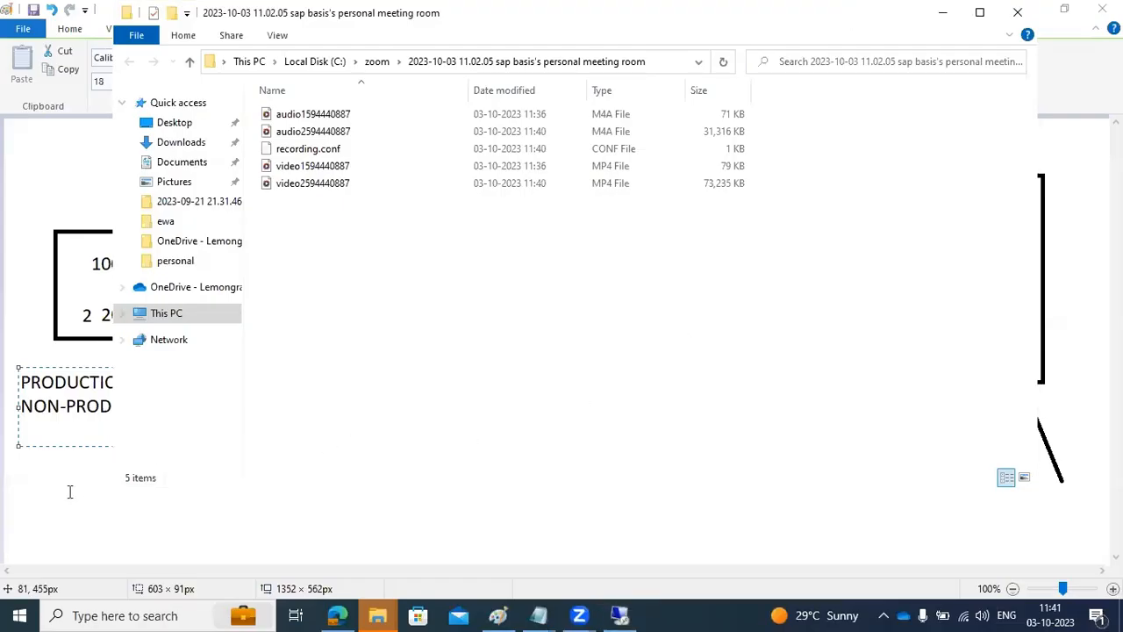
# Switch back to Paint and add the text AMAZON-VOCIE above the 100 in the tall rectangle
pyautogui.click(69, 491)
pyautogui.moveTo(951, 189); pyautogui.dragTo(1024, 228)
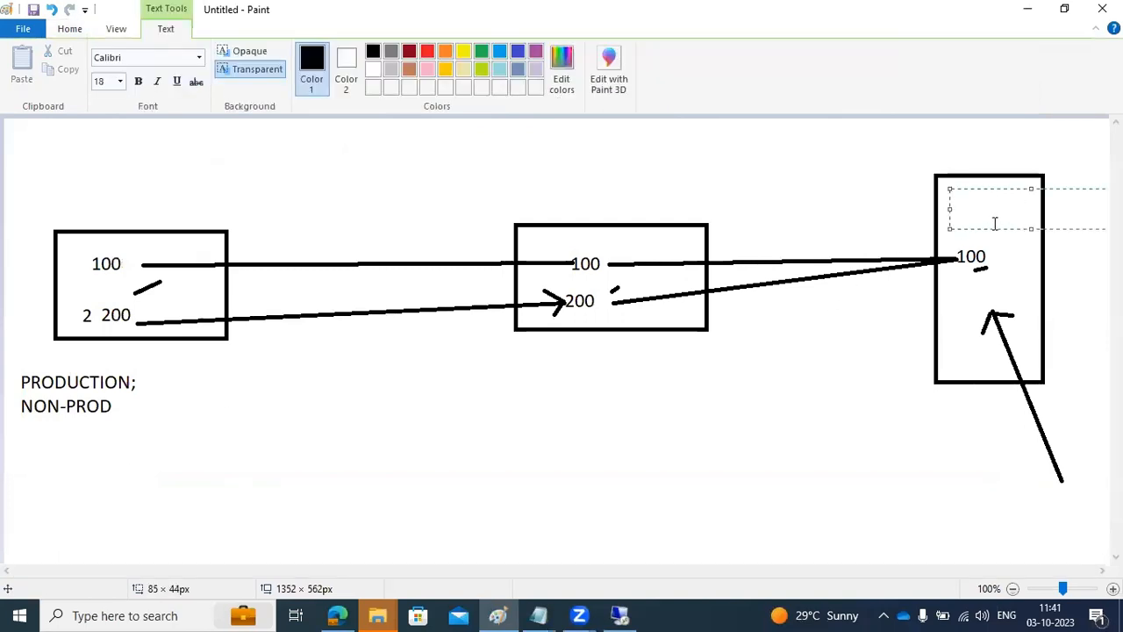
pyautogui.write('AMAZON-VOCIE')
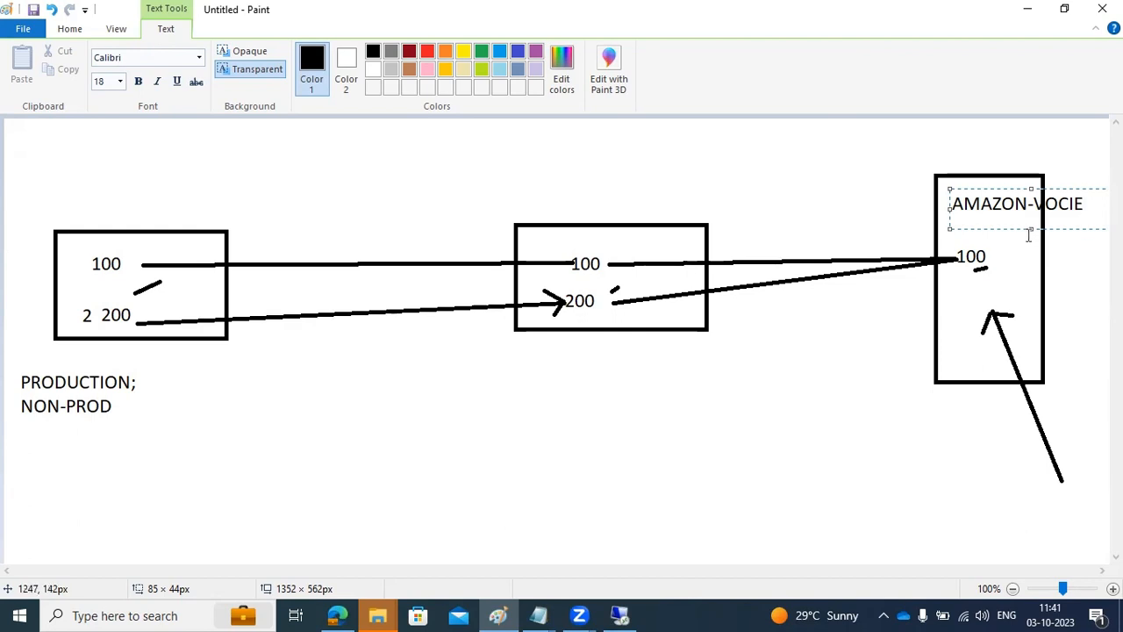
# Start a text box about 57 × 36 px over the left rectangle's 200 label and add two line breaks
pyautogui.click(81, 281)
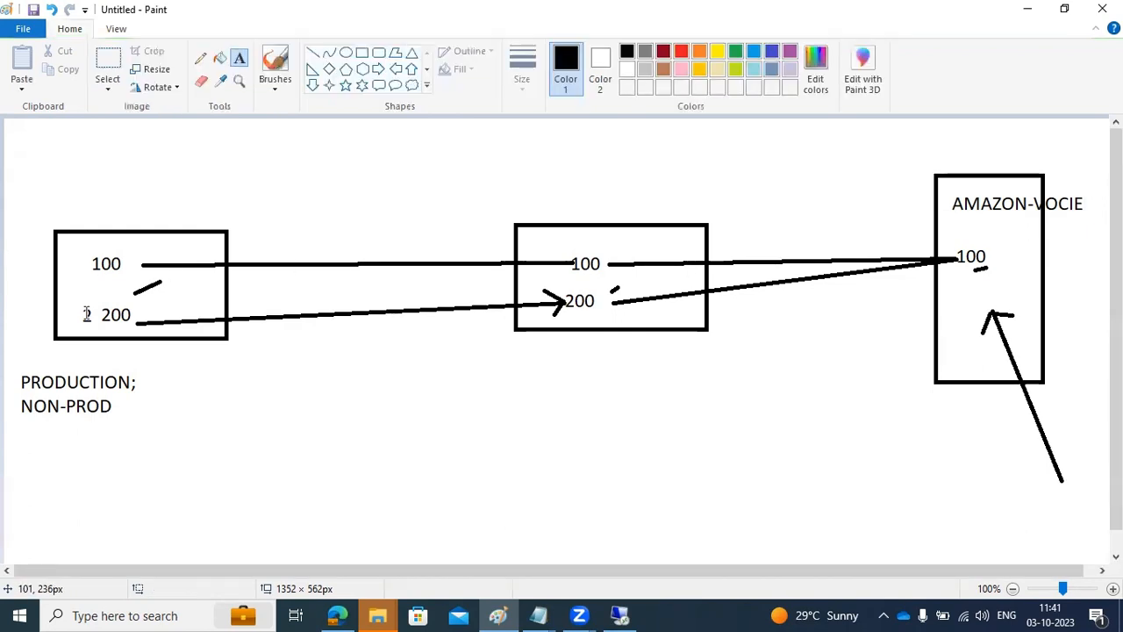
pyautogui.moveTo(85, 303); pyautogui.dragTo(132, 331)
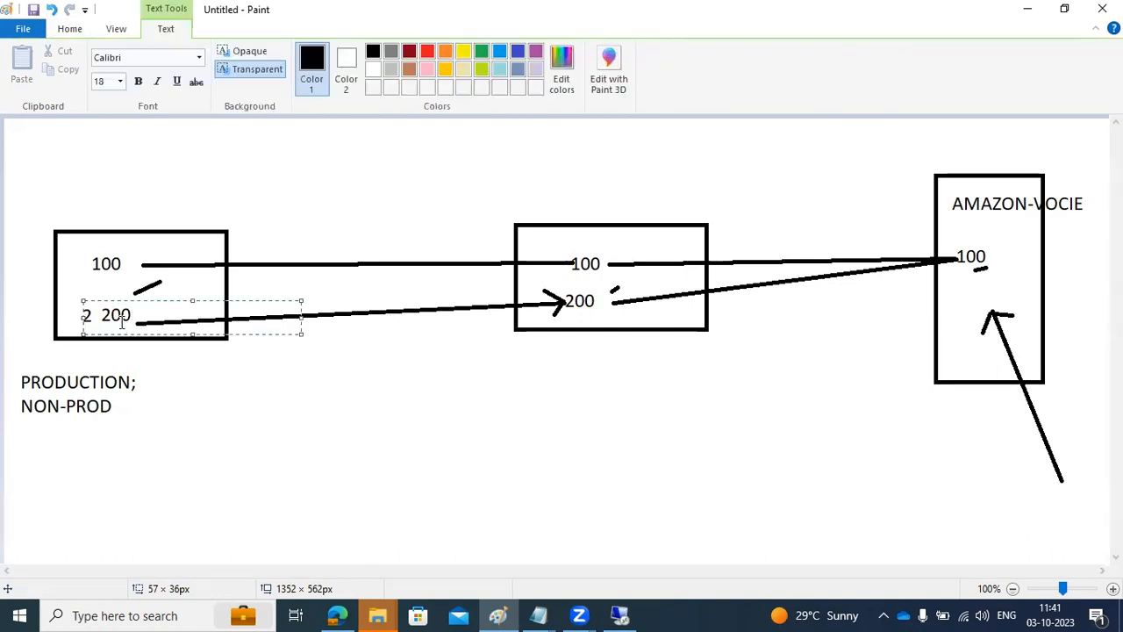
pyautogui.press('Return')
pyautogui.press('Return')
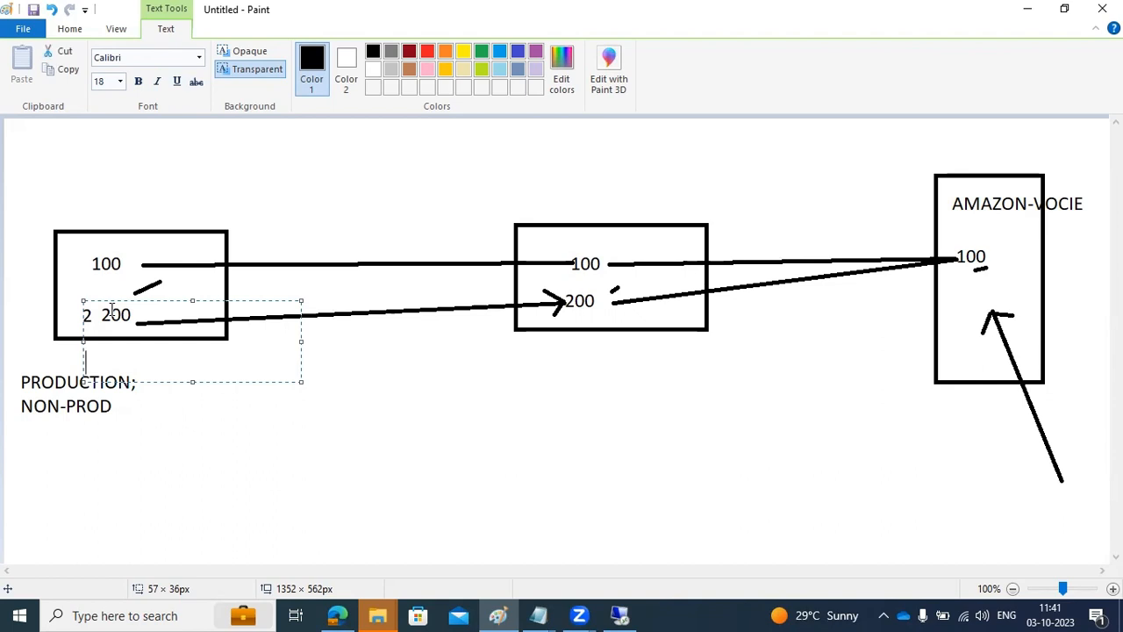